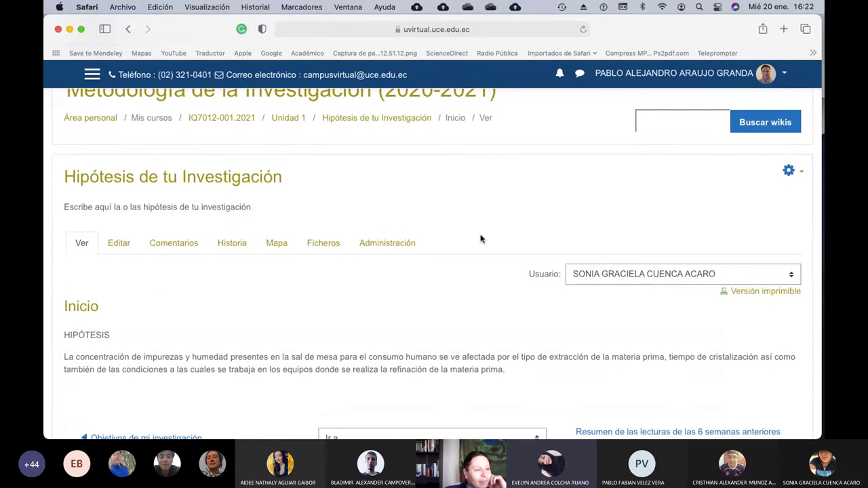
pyautogui.hotkey('ctrl', 'Up')
pyautogui.click(480, 239)
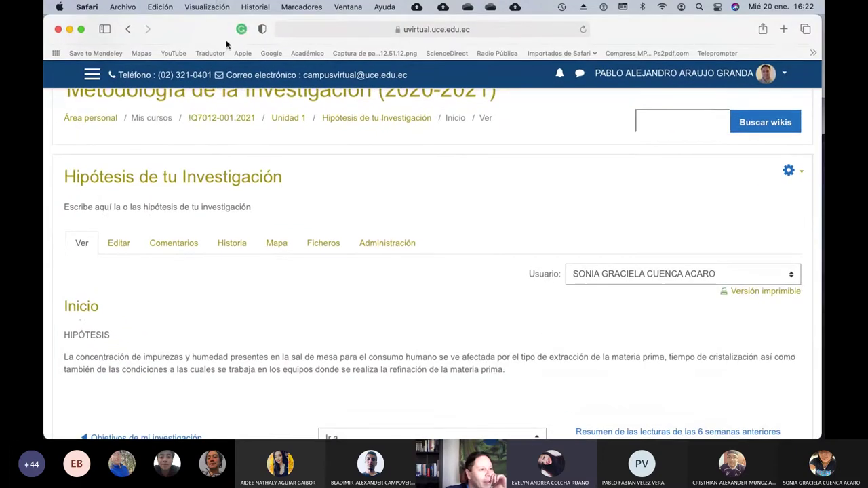
pyautogui.hotkey('ctrl', 'Up')
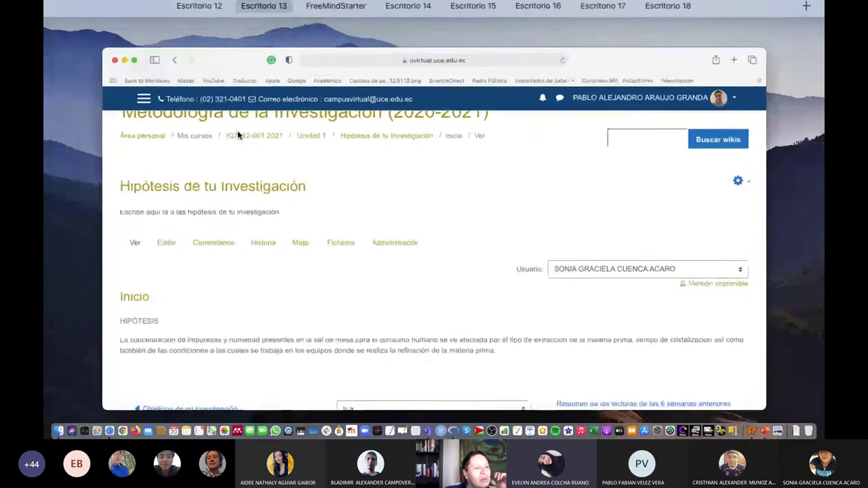
pyautogui.click(237, 132)
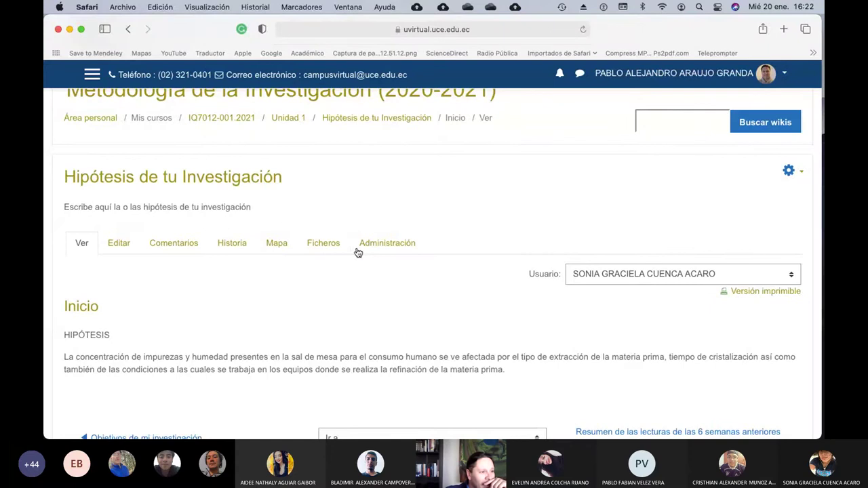
# Step: Show the Hipótesis de tu Investigación wiki page of the student listed directly above the currently selected one
pyautogui.scroll(3, 356, 252)
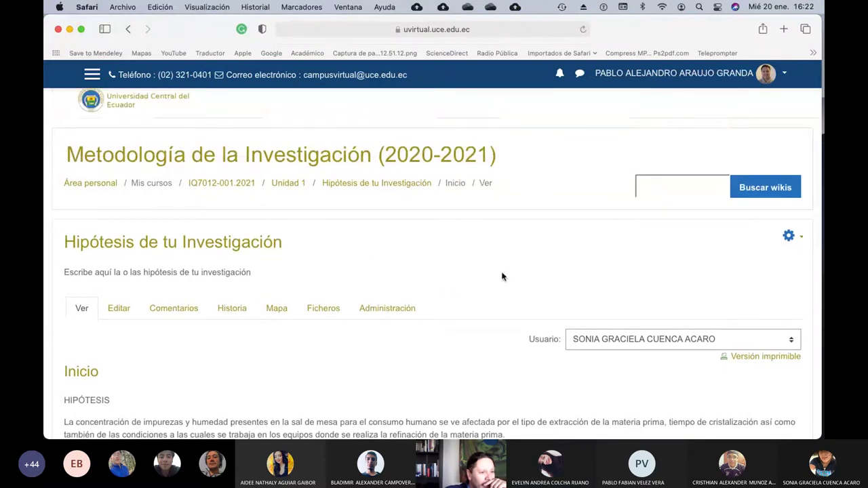
pyautogui.click(635, 339)
pyautogui.click(632, 329)
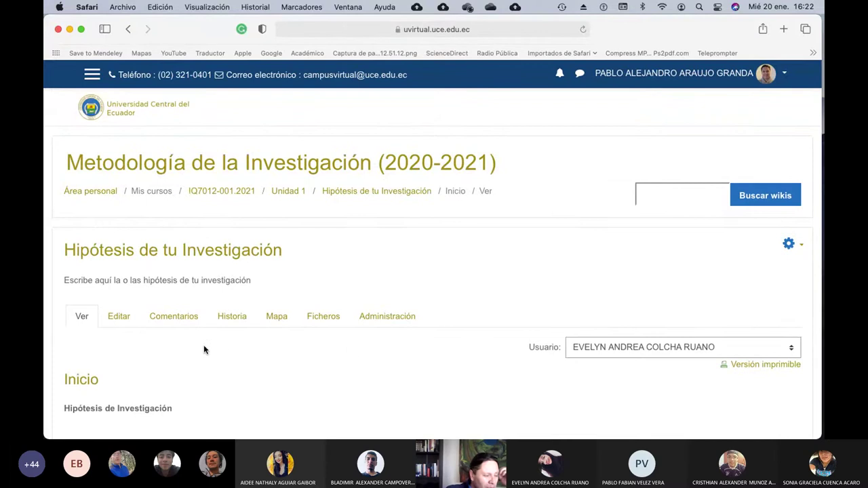
pyautogui.scroll(-4, 203, 344)
pyautogui.scroll(1, 203, 346)
pyautogui.scroll(2, 204, 348)
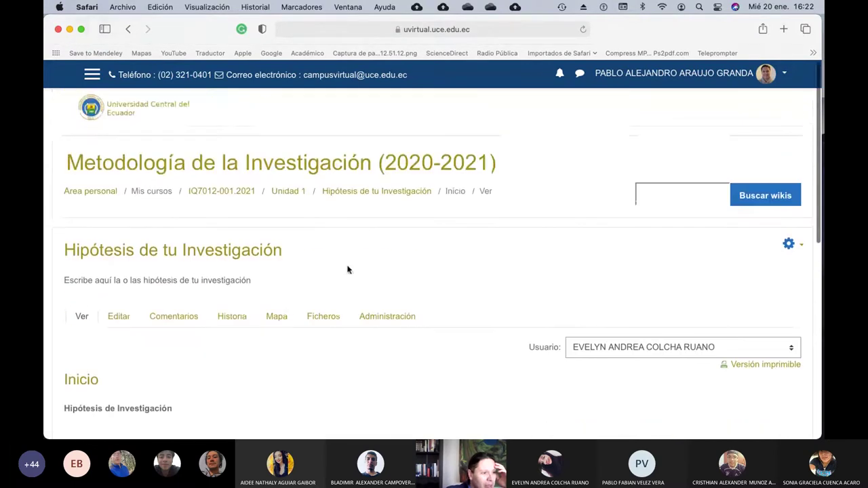
# Step: Return to Unidad 1 of the course and open the Objetivos de mi investigación activity
pyautogui.click(299, 192)
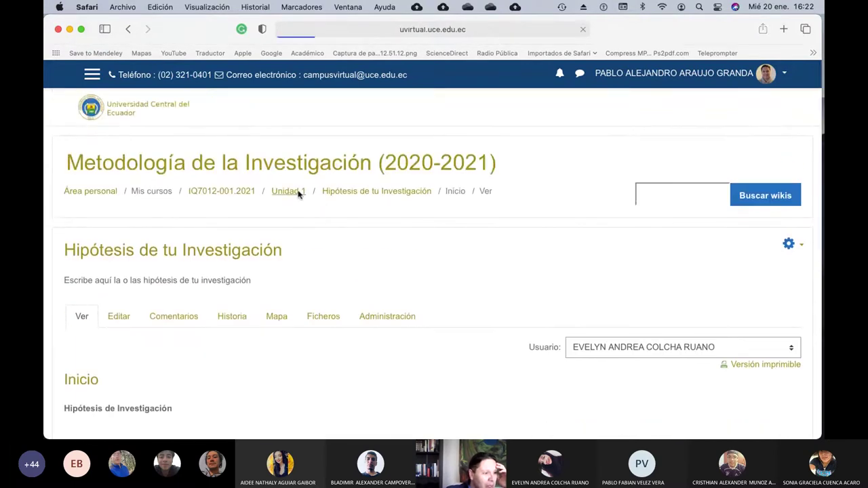
pyautogui.scroll(-5, 233, 330)
pyautogui.scroll(-3, 232, 332)
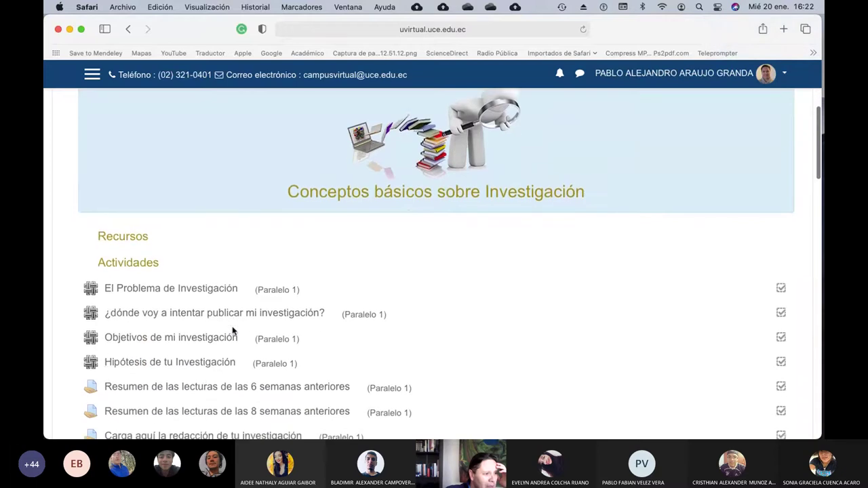
pyautogui.click(182, 299)
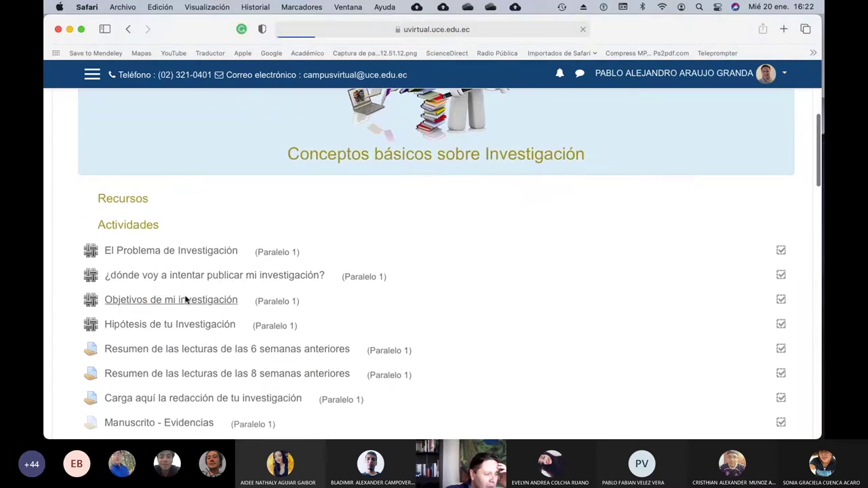
# Step: Display the general and specific objectives written by the same student whose hypothesis was just viewed
pyautogui.click(645, 347)
pyautogui.scroll(-10, 645, 345)
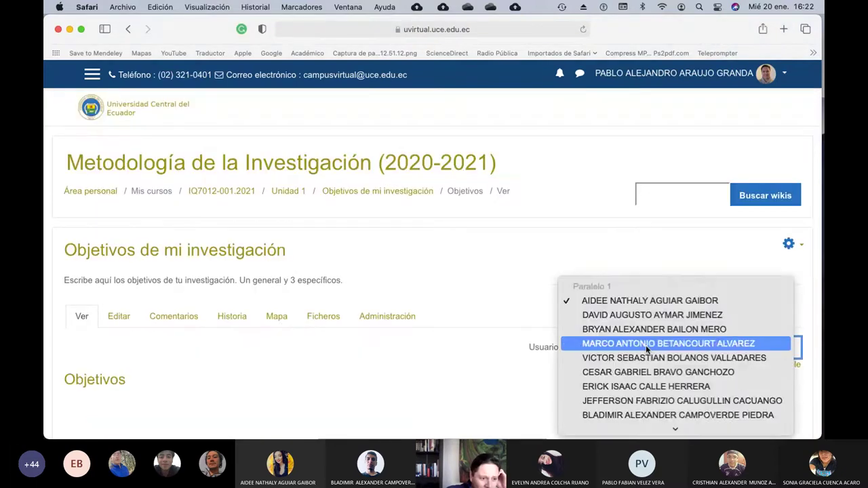
pyautogui.scroll(2, 644, 211)
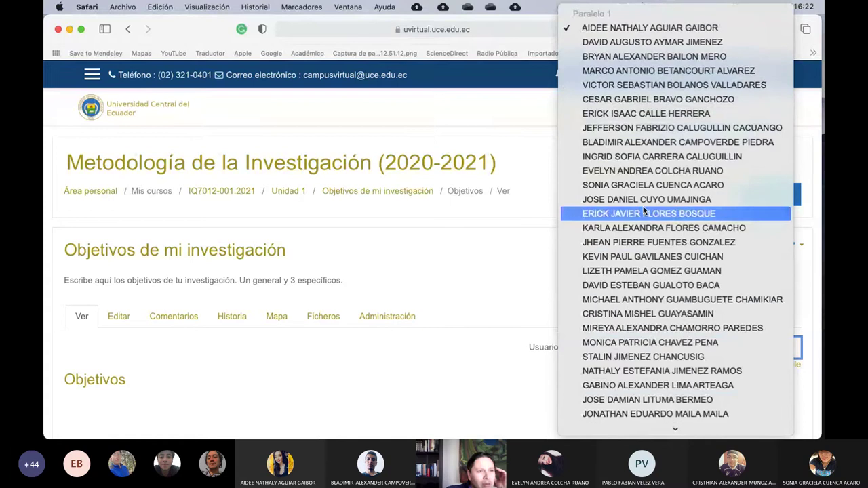
pyautogui.click(661, 171)
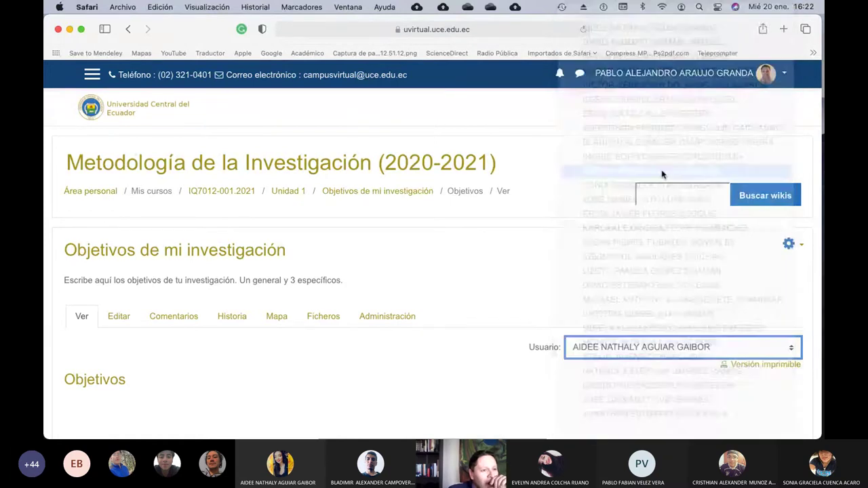
pyautogui.scroll(-3, 280, 297)
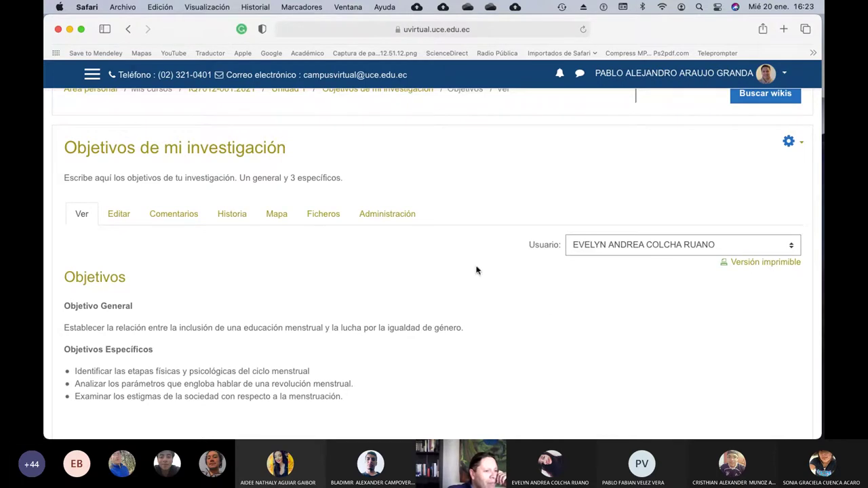
# Step: Go back to Unidad 1 and open the Hipótesis de tu Investigación activity
pyautogui.scroll(3, 583, 282)
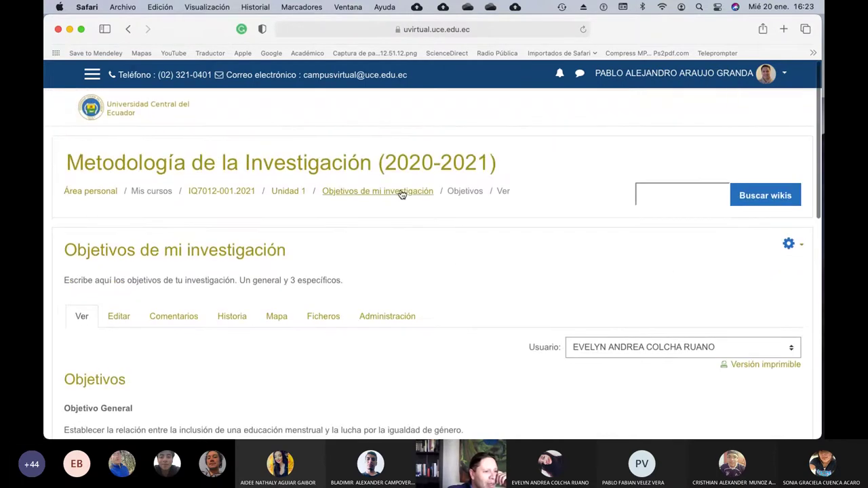
pyautogui.click(288, 192)
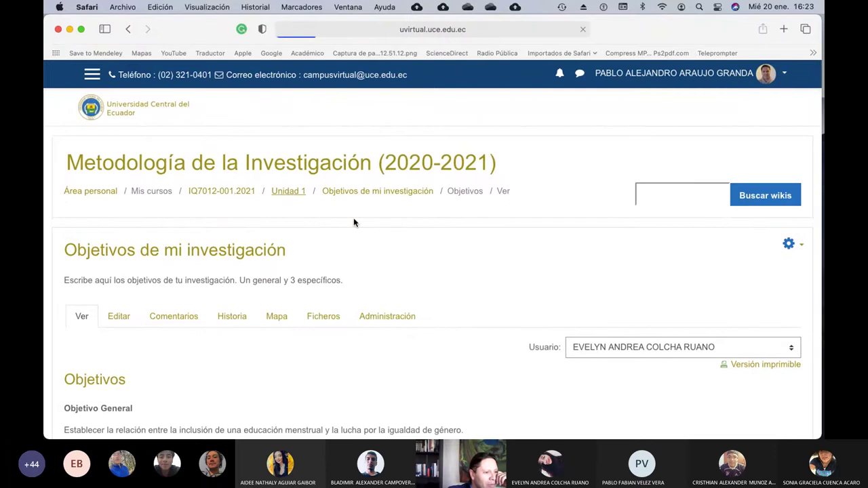
pyautogui.scroll(-5, 353, 218)
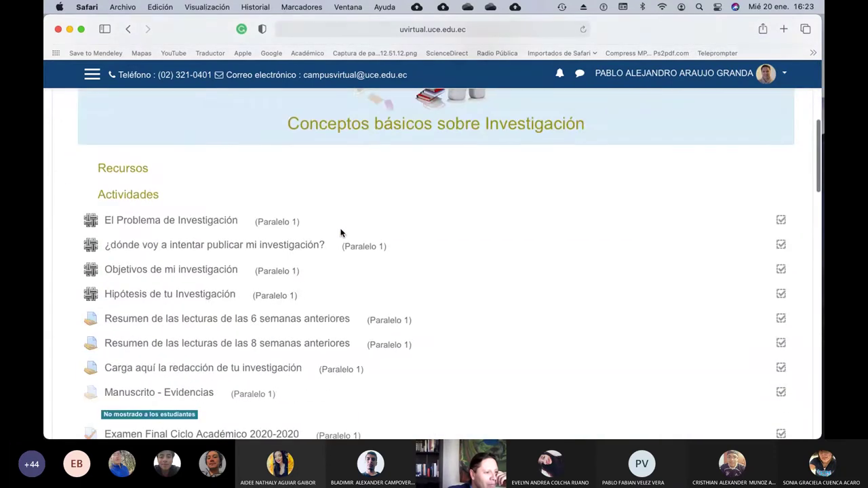
pyautogui.click(208, 292)
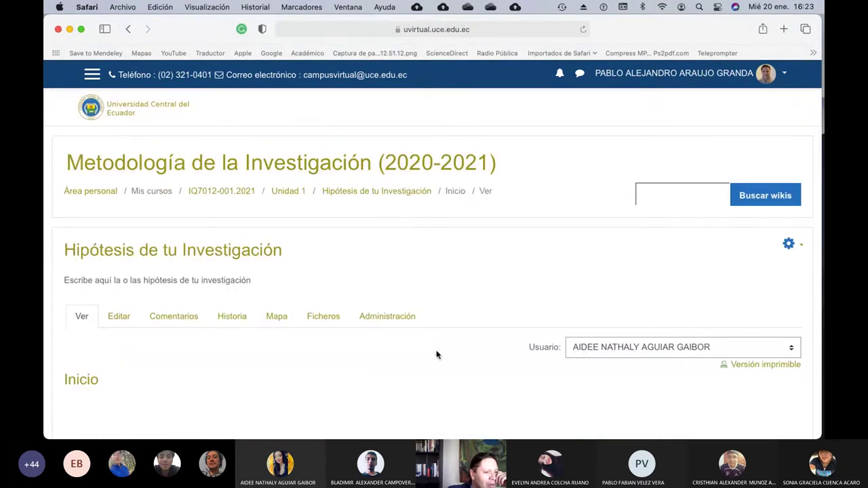
# Step: Select the student whose objectives were just reviewed and read that student's research hypothesis
pyautogui.click(638, 355)
pyautogui.scroll(-6, 682, 373)
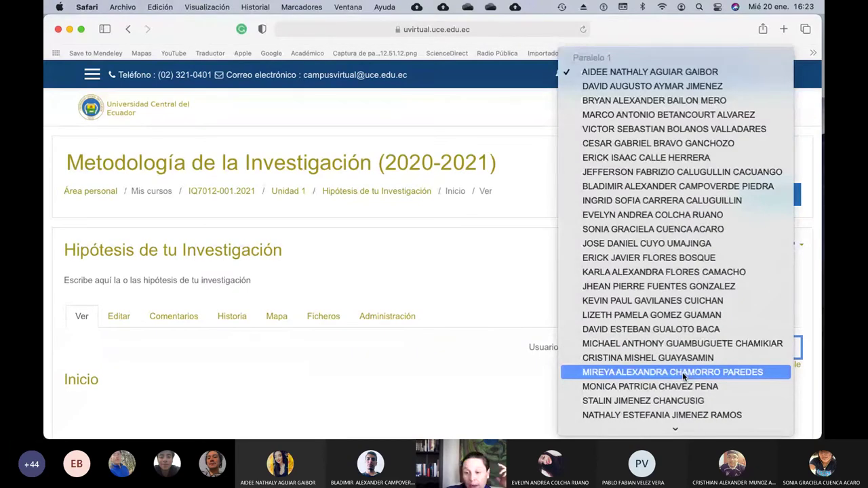
pyautogui.click(702, 215)
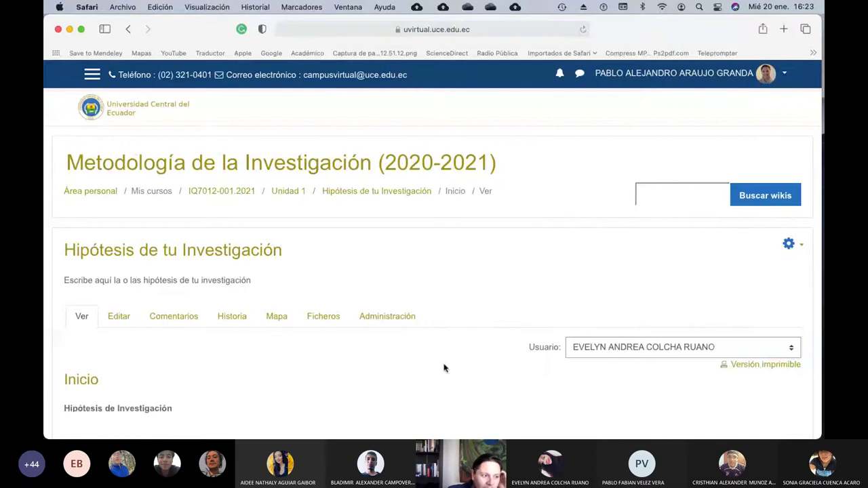
pyautogui.scroll(-5, 332, 367)
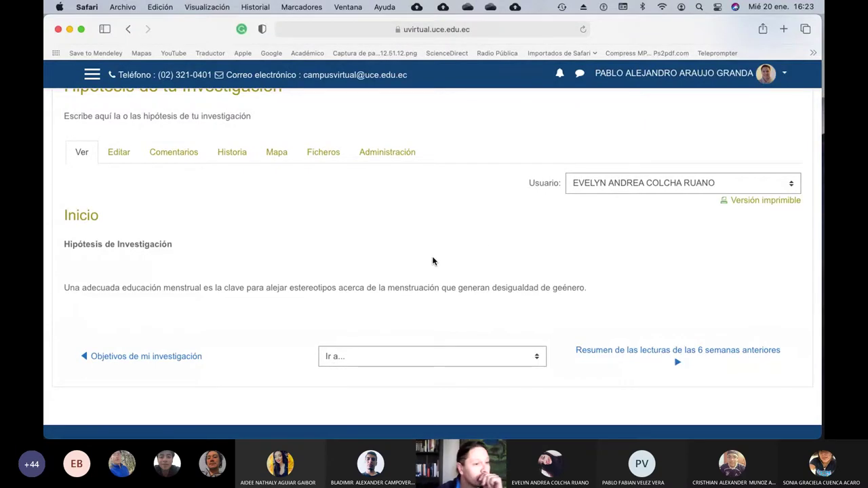
# Step: Switch the hypothesis wiki to the student listed two places below the current one and read the hypothesis
pyautogui.click(679, 181)
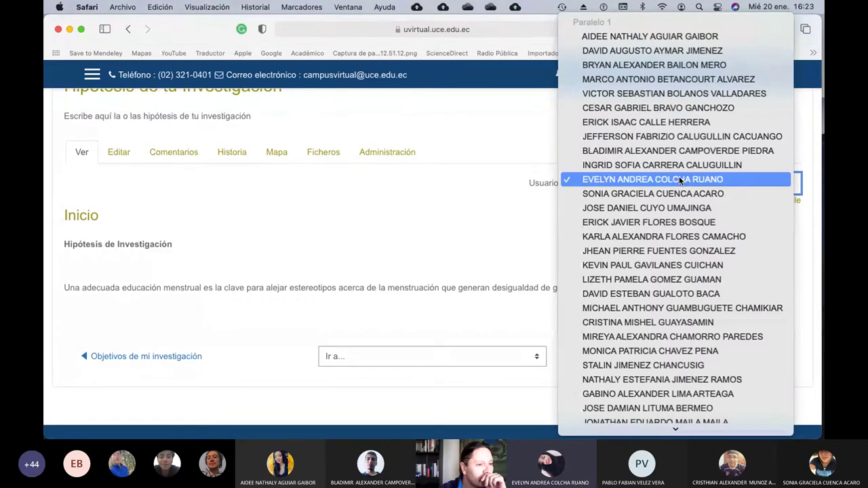
pyautogui.click(732, 216)
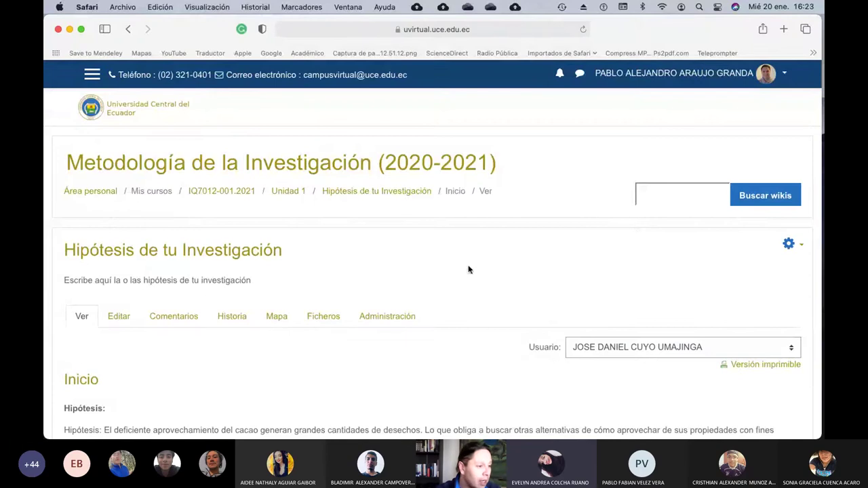
pyautogui.scroll(-5, 468, 270)
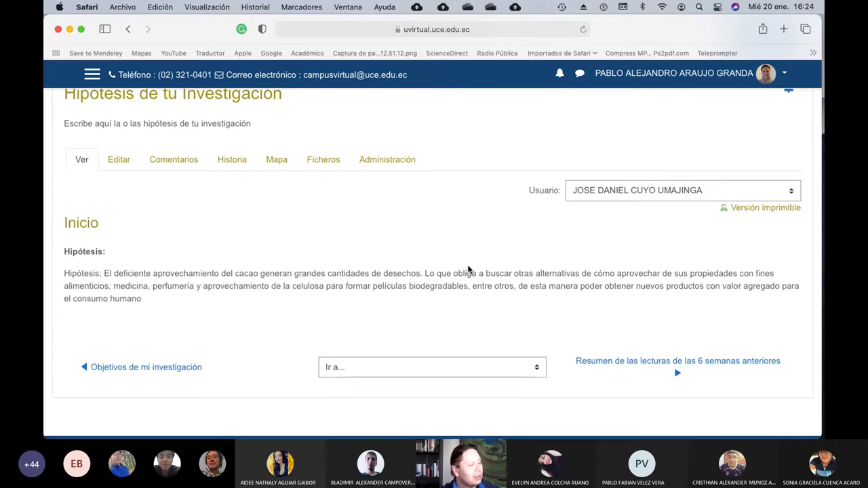
# Step: Return to Unidad 1 and open Objetivos de mi investigación to compare it with the hypothesis on cacao use
pyautogui.scroll(3, 468, 270)
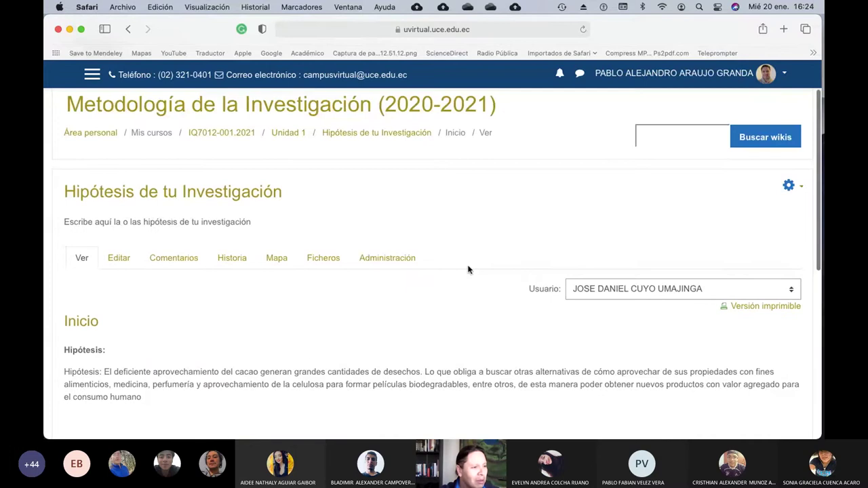
pyautogui.click(302, 134)
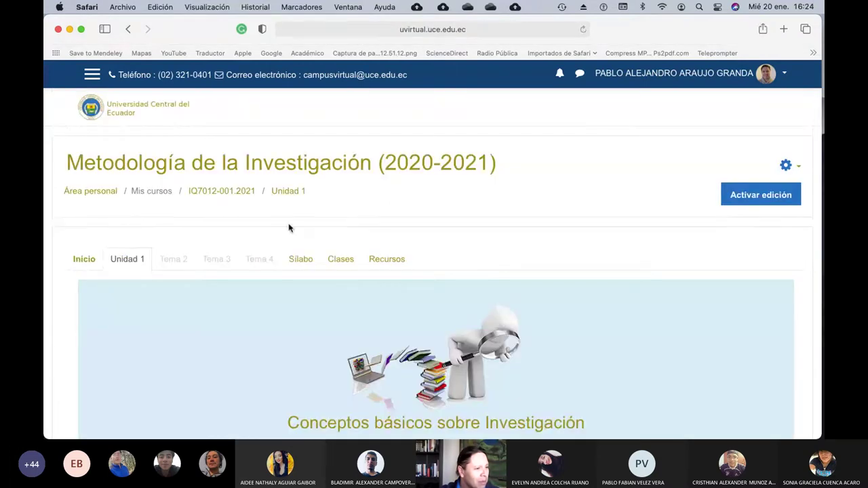
pyautogui.scroll(-5, 289, 227)
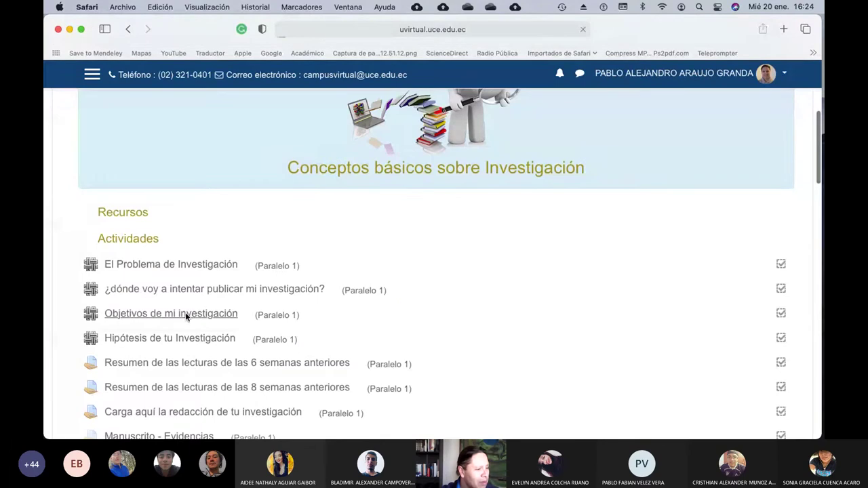
pyautogui.click(185, 313)
# Step: Display the objectives page of the student who wrote the cacao hypothesis
pyautogui.click(621, 348)
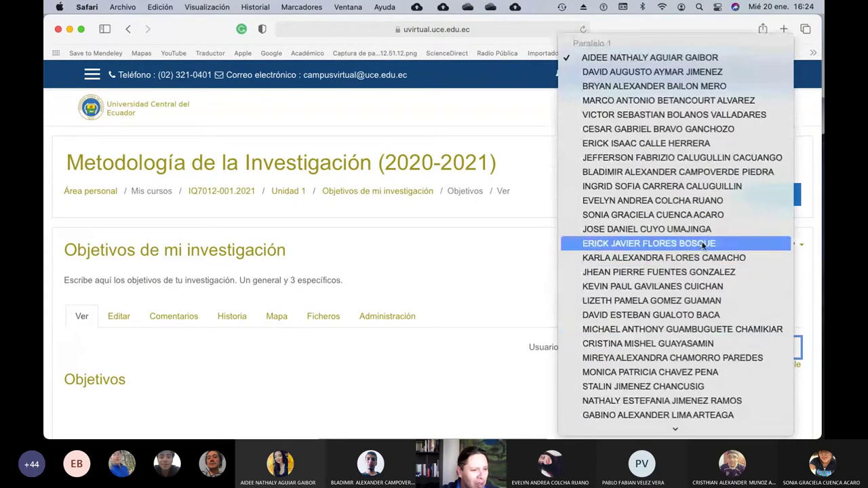
pyautogui.click(627, 228)
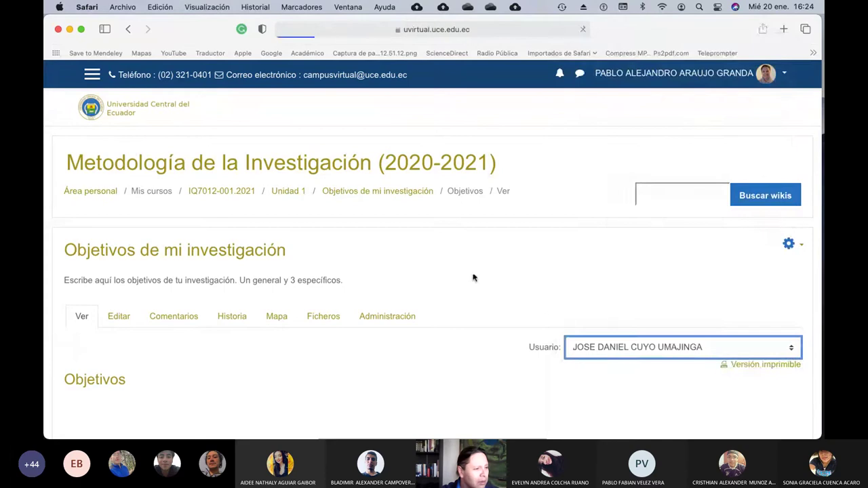
pyautogui.scroll(-4, 472, 276)
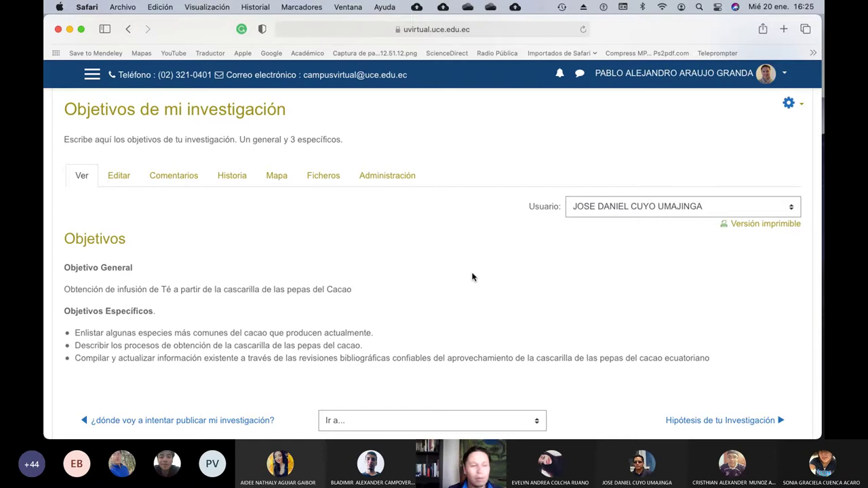
# Step: Switch to the PowerPoint presentation "2. Objetivos e hipótesis - Unidad 1" and show slide 11, "Objetivos del Estudio"
pyautogui.hotkey('ctrl', 'Up')
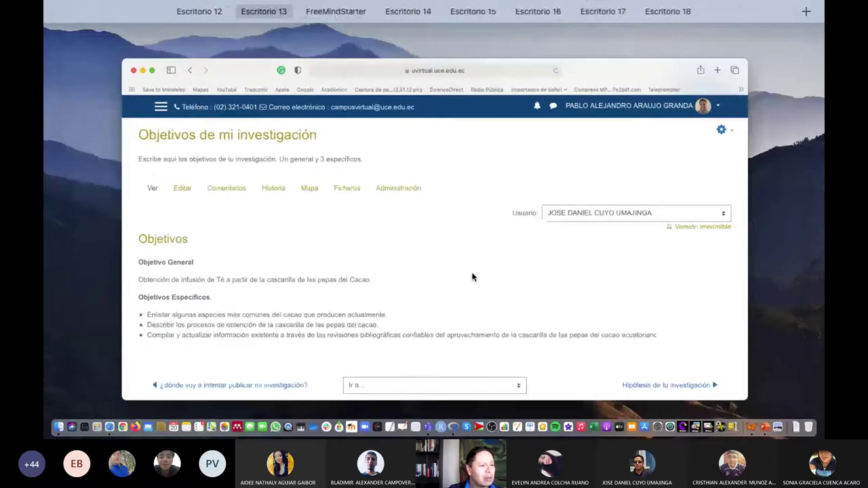
pyautogui.click(473, 277)
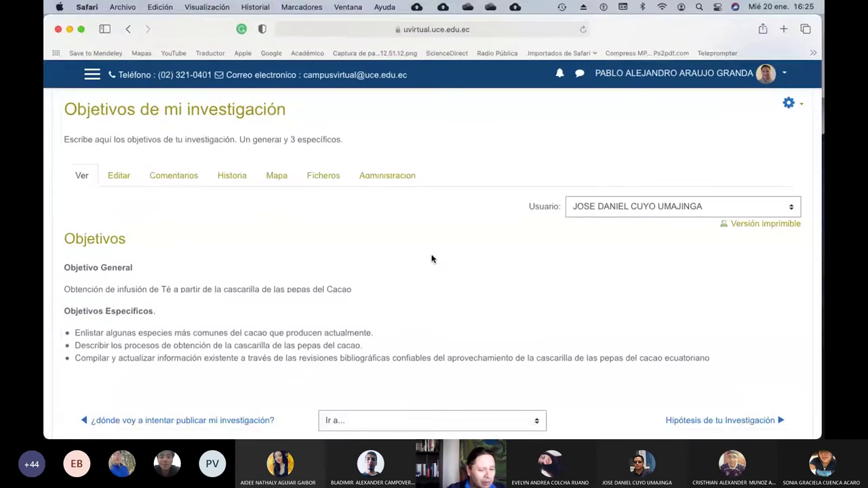
pyautogui.press('super+Tab')
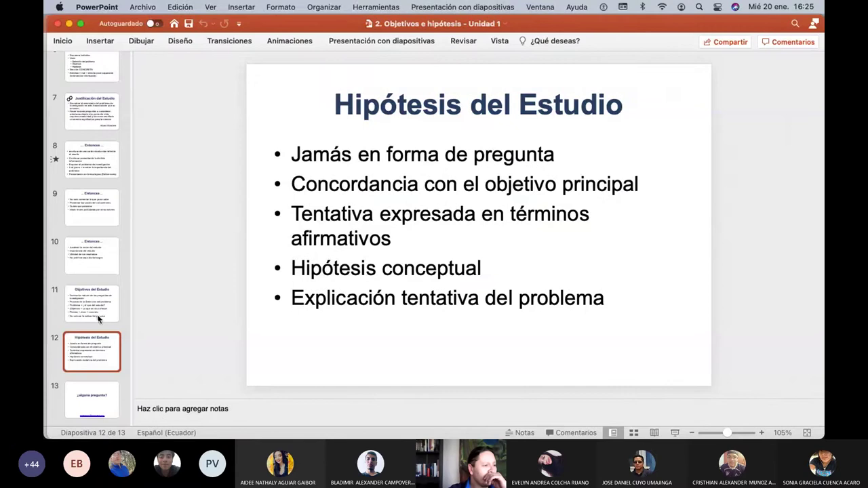
pyautogui.click(99, 318)
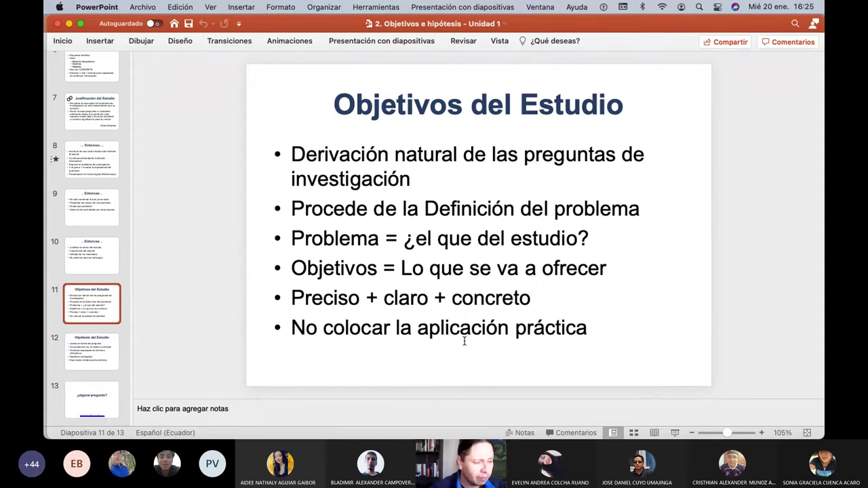
pyautogui.hotkey('ctrl', 'Up')
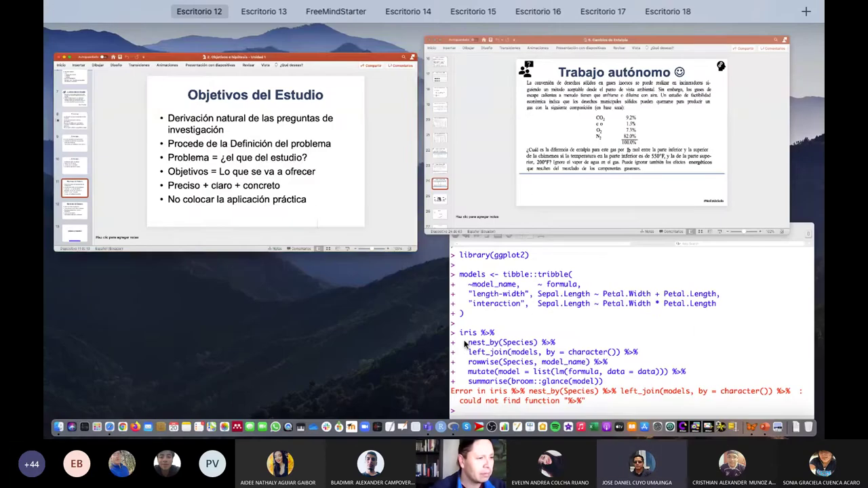
pyautogui.click(314, 212)
pyautogui.press('super+Tab')
pyautogui.press('super+Tab')
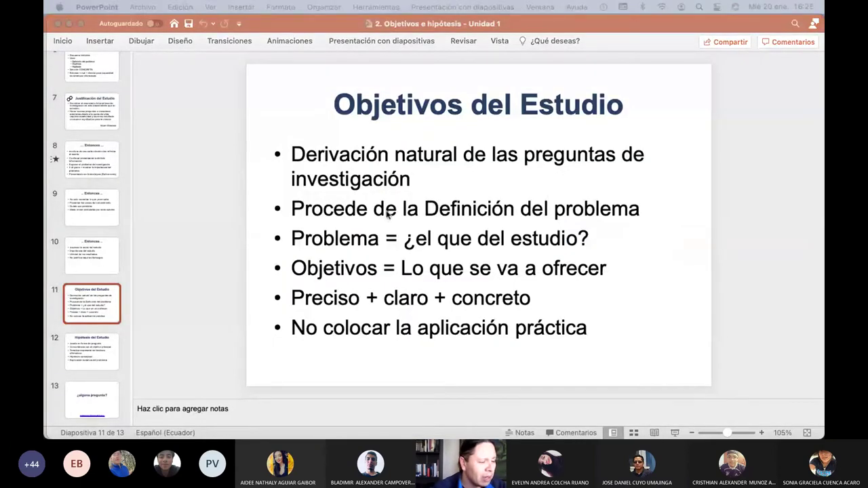
# Step: Switch back to Safari and display the objectives of the student listed immediately after the cacao project's author
pyautogui.press('super+Tab')
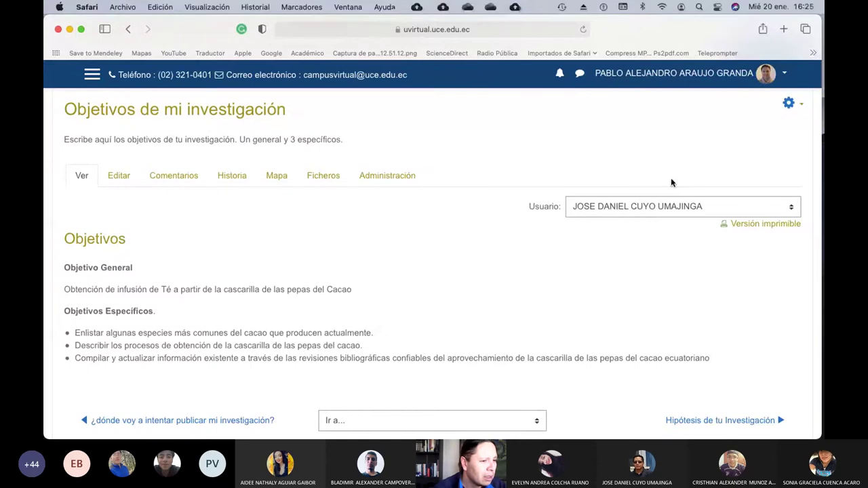
pyautogui.click(646, 206)
pyautogui.click(680, 217)
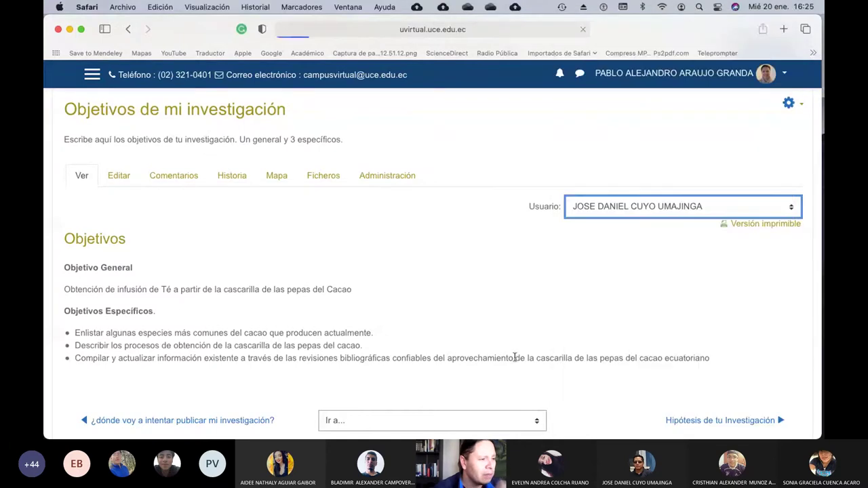
pyautogui.scroll(-5, 364, 282)
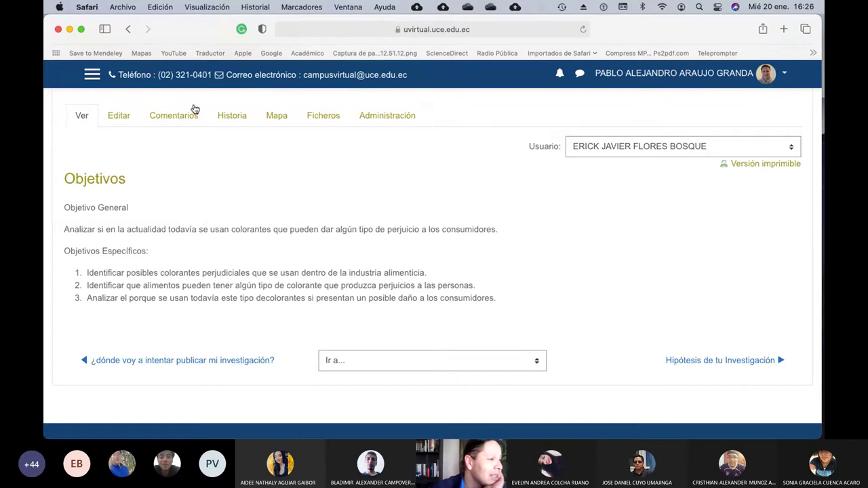
# Step: Return to Unidad 1 and open Hipótesis de tu Investigación to compare it with the objectives on harmful colorants
pyautogui.scroll(4, 384, 243)
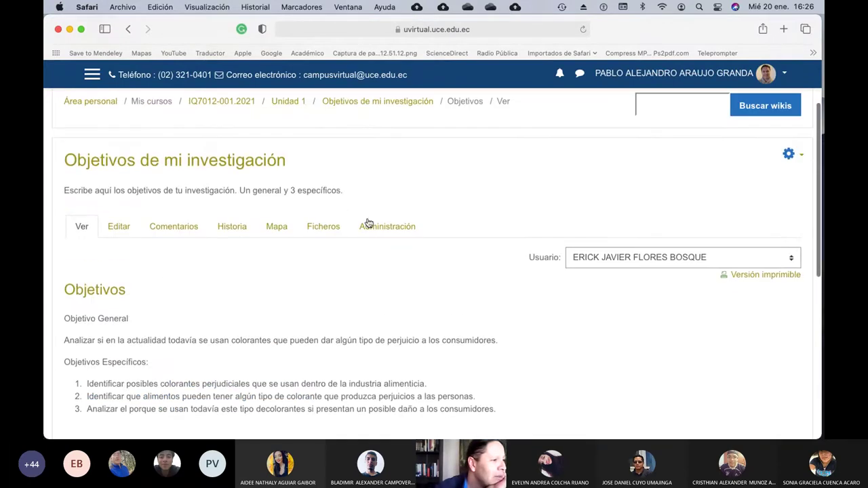
pyautogui.click(291, 103)
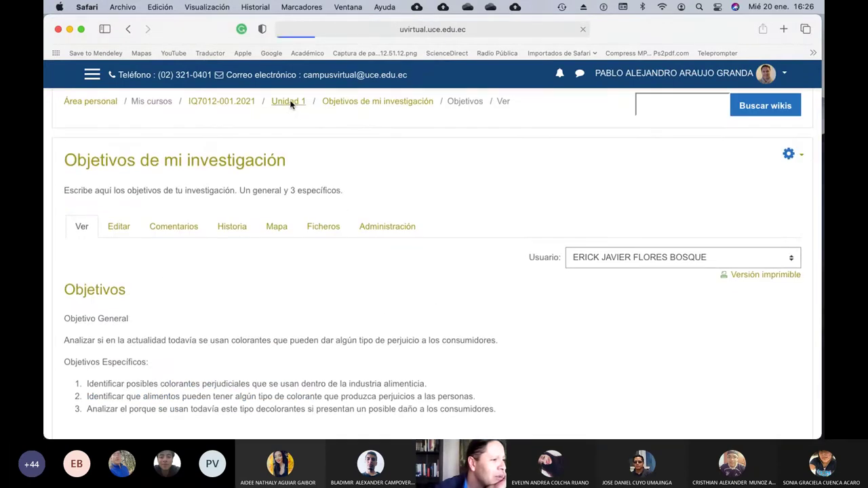
pyautogui.scroll(-5, 412, 258)
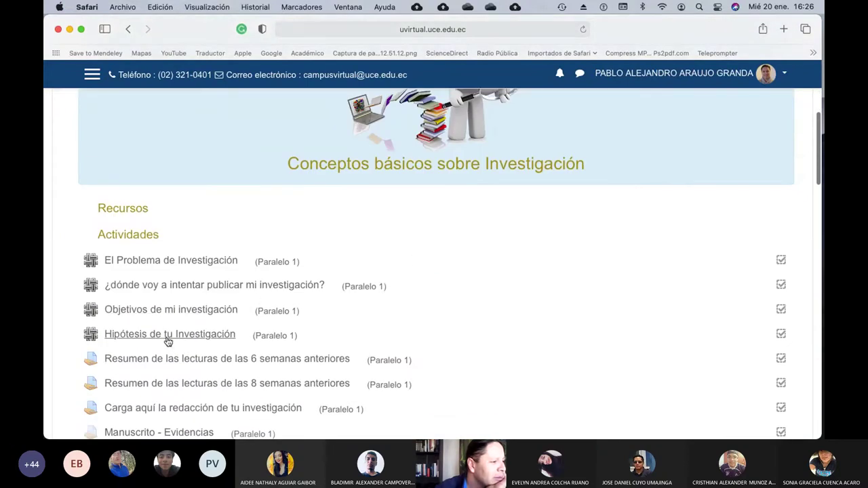
pyautogui.click(167, 336)
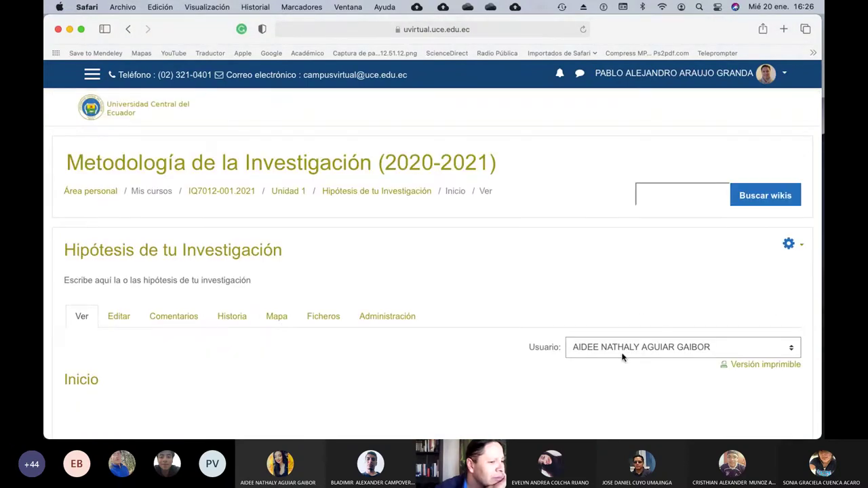
# Step: Display the hypotheses of the student researching food colorants and highlight the misspelled word "todabía" in the first one
pyautogui.click(624, 355)
pyautogui.scroll(-5, 625, 355)
pyautogui.scroll(5, 624, 355)
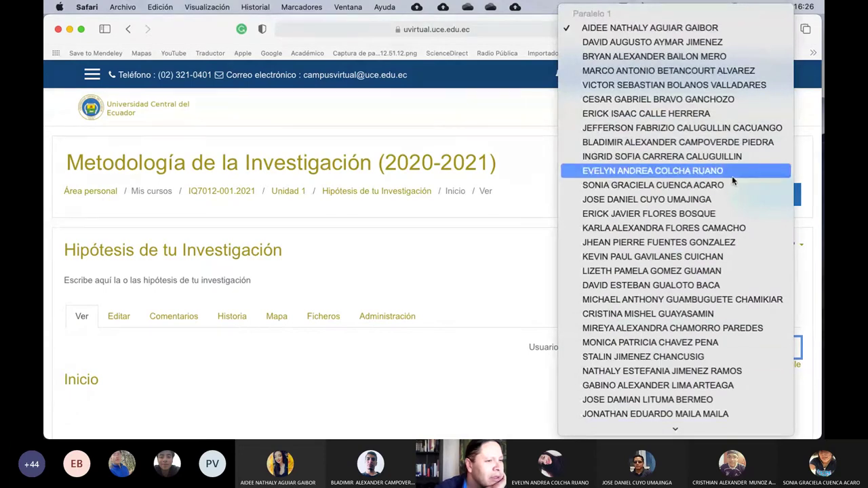
pyautogui.click(709, 212)
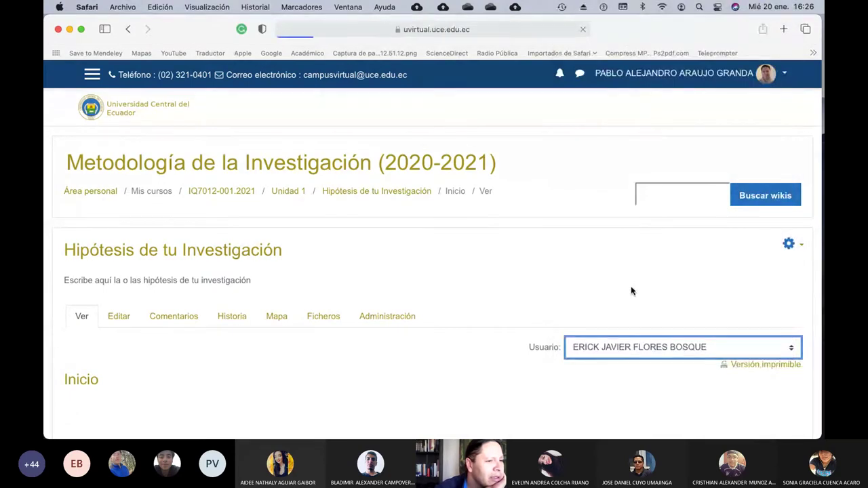
pyautogui.scroll(-5, 571, 295)
pyautogui.scroll(-2, 571, 295)
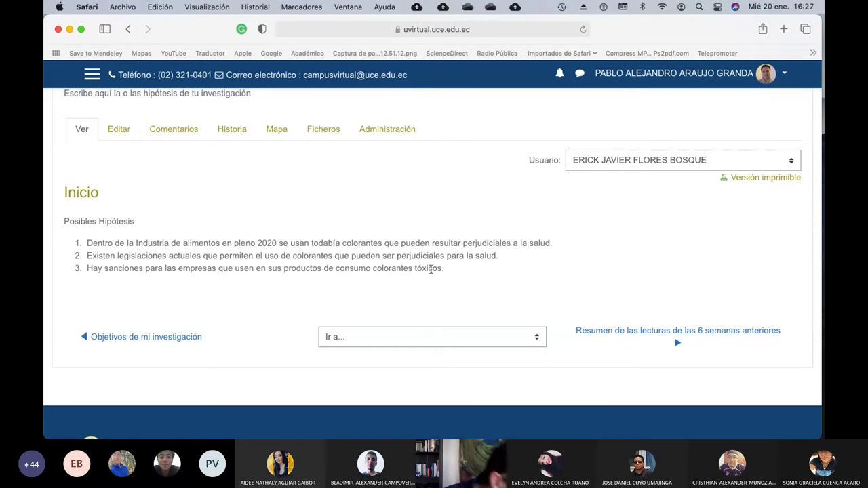
pyautogui.moveTo(310, 244); pyautogui.dragTo(344, 246)
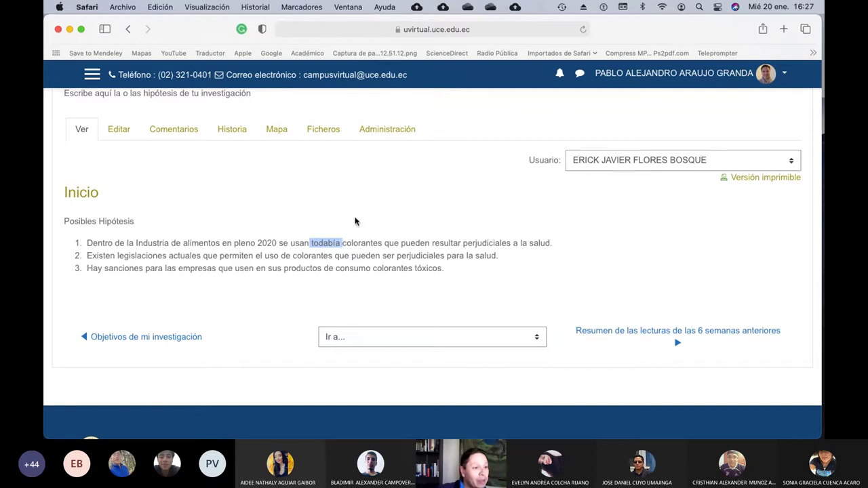
# Step: Switch the hypothesis wiki to the next student in the list and read the hypothesis
pyautogui.click(644, 167)
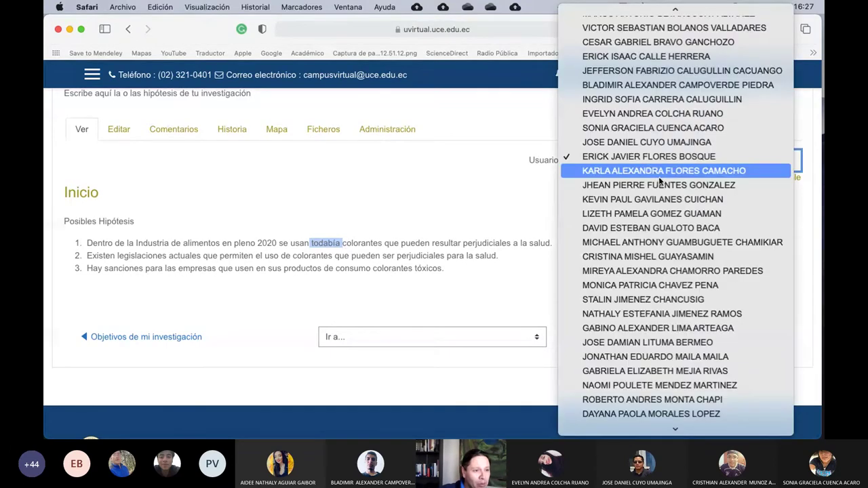
pyautogui.click(674, 178)
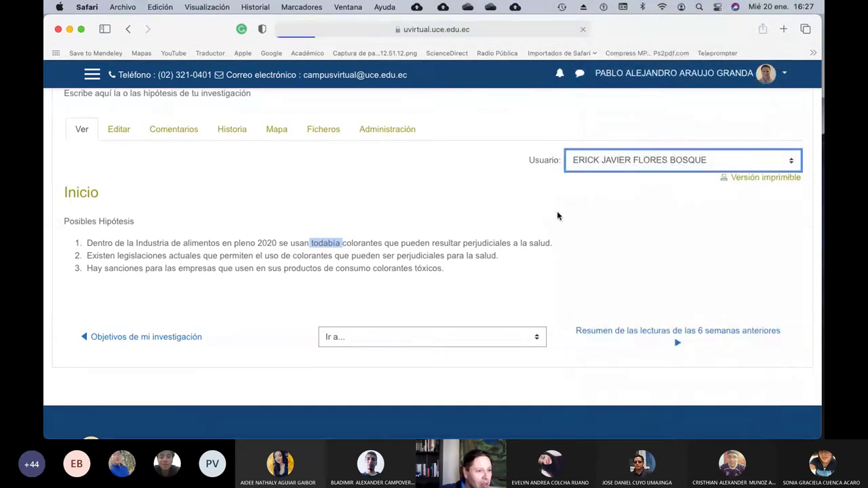
pyautogui.scroll(-4, 458, 221)
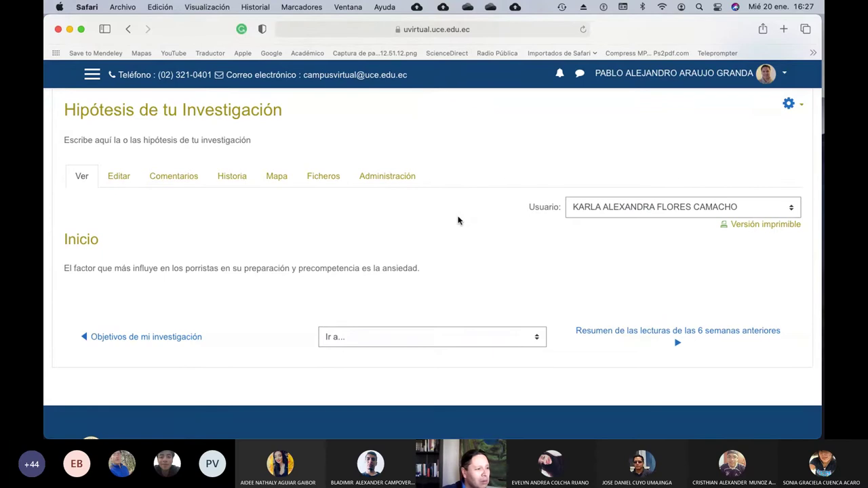
# Step: Return to Unidad 1 and open Objetivos de mi investigación to check the objectives behind the hypothesis on cheerleaders' anxiety
pyautogui.scroll(2, 457, 220)
pyautogui.scroll(1, 458, 220)
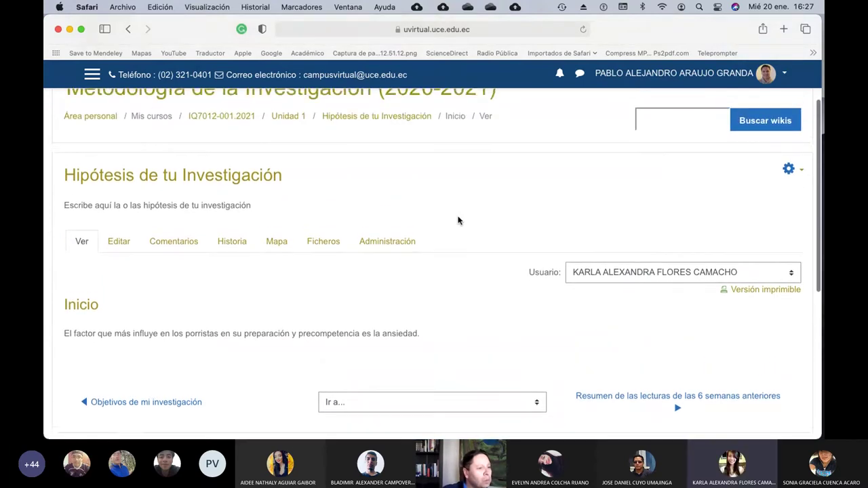
pyautogui.click(295, 134)
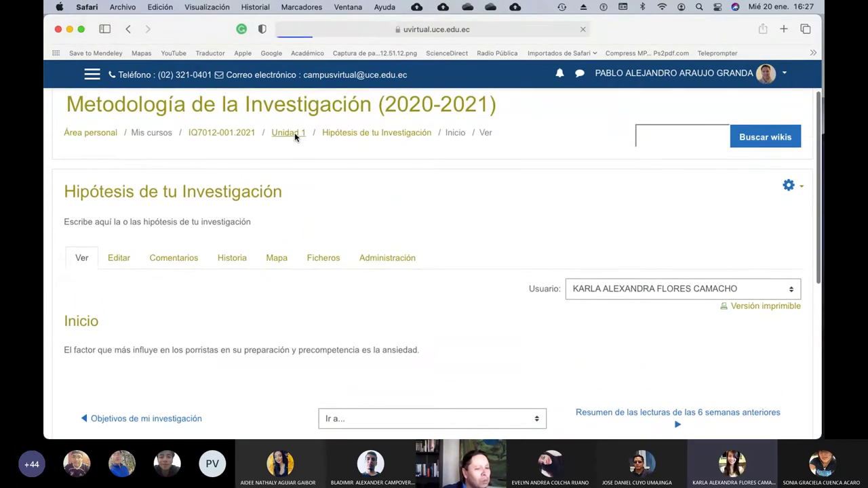
pyautogui.scroll(-3, 366, 204)
pyautogui.scroll(-4, 367, 205)
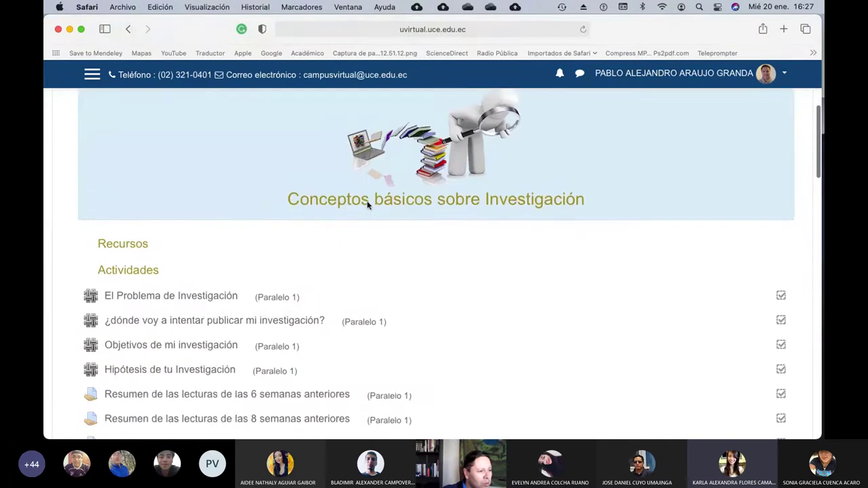
pyautogui.click(214, 310)
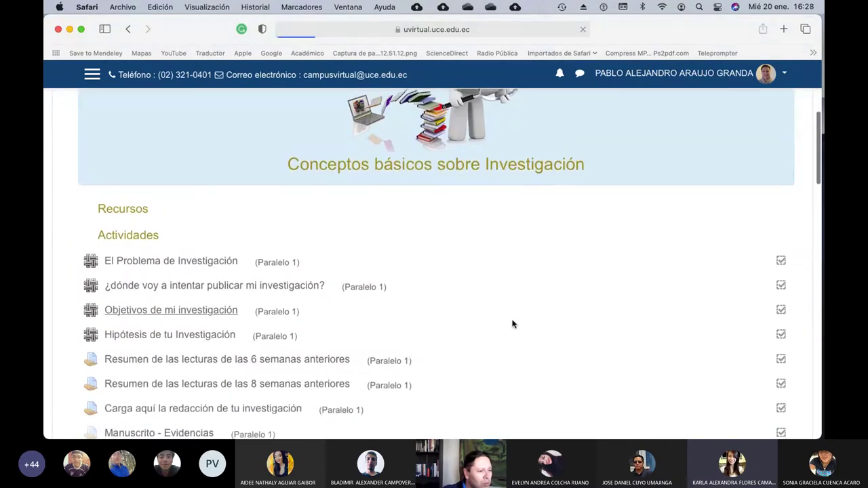
# Step: Display the general and specific objectives of the student who wrote the cheerleading hypothesis
pyautogui.click(610, 346)
pyautogui.scroll(-10, 611, 347)
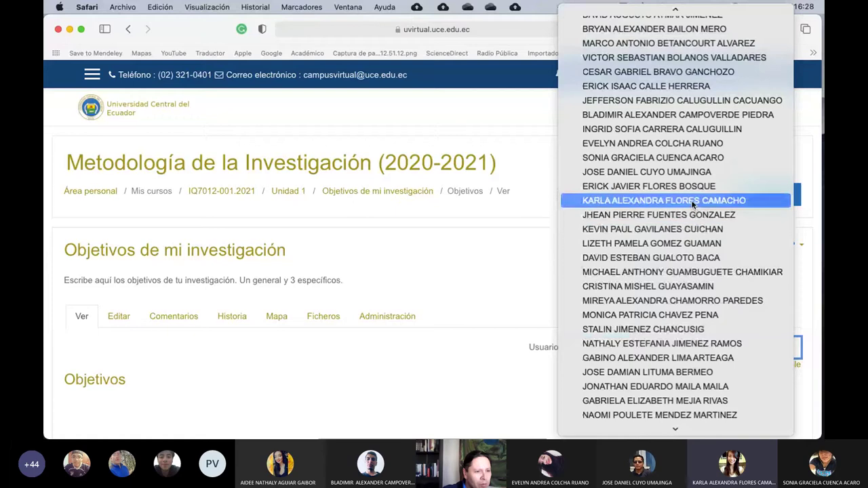
pyautogui.click(693, 201)
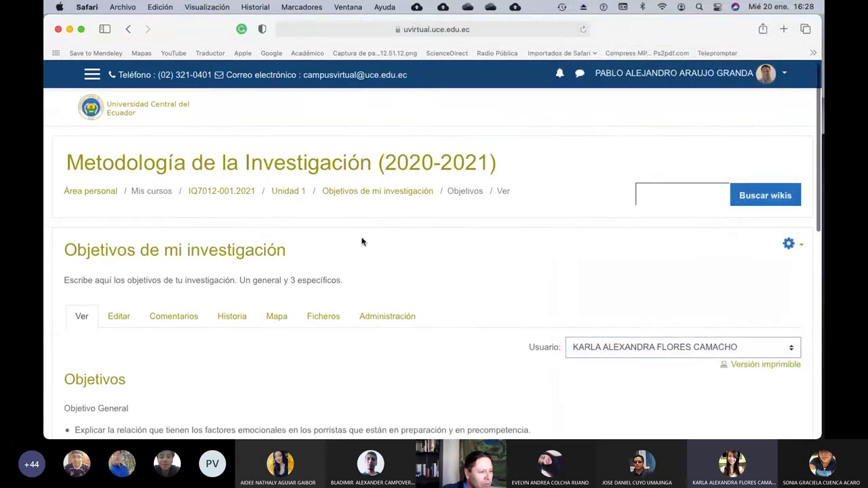
pyautogui.scroll(-5, 361, 241)
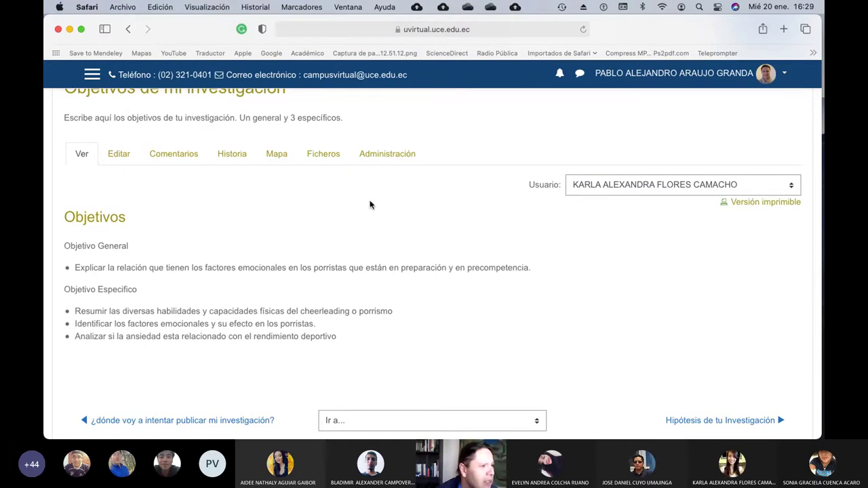
# Step: Go back to Unidad 1 and reopen the Hipótesis de tu Investigación wiki
pyautogui.scroll(4, 370, 203)
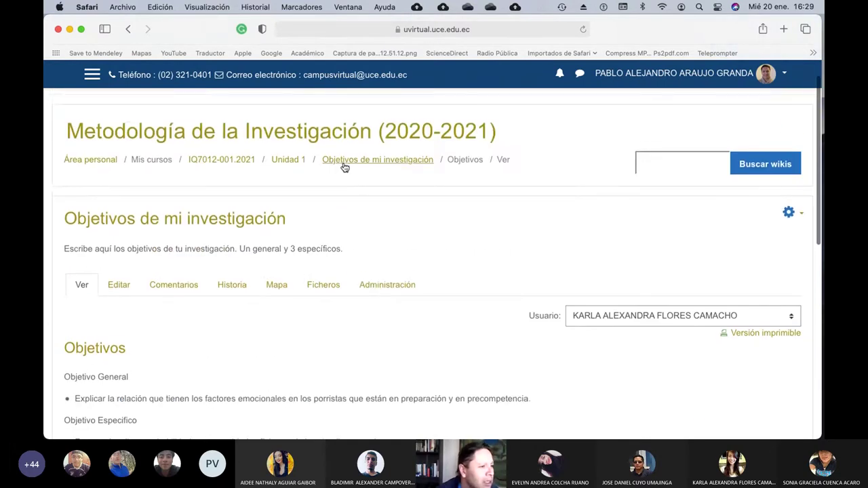
pyautogui.click(290, 160)
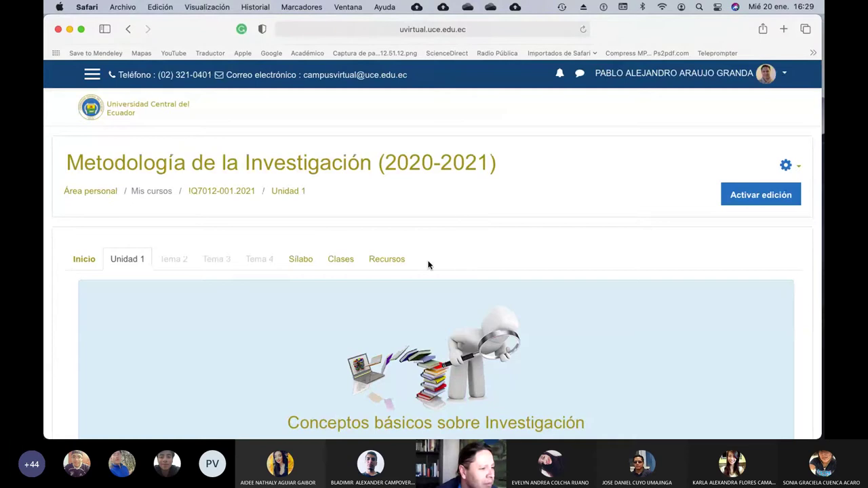
pyautogui.scroll(-5, 428, 265)
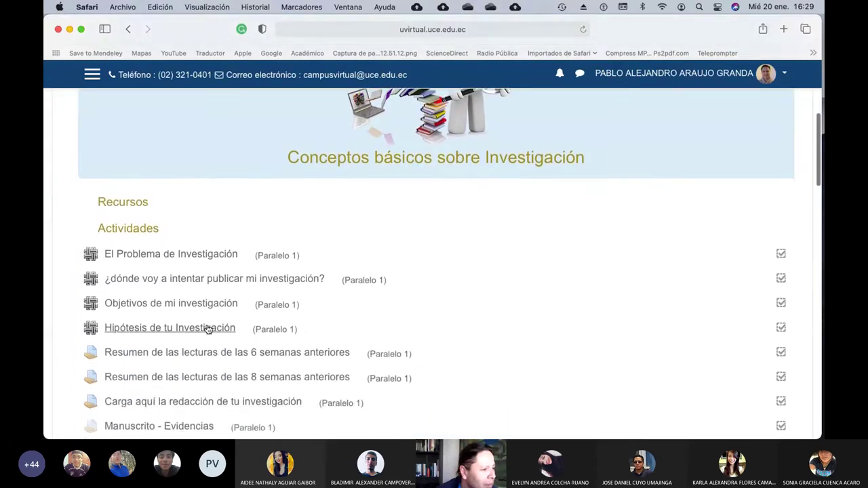
pyautogui.click(207, 329)
# Step: Select the student listed after the cheerleading project's author and show that student's hypothesis page in view mode instead of editing
pyautogui.scroll(-2, 587, 317)
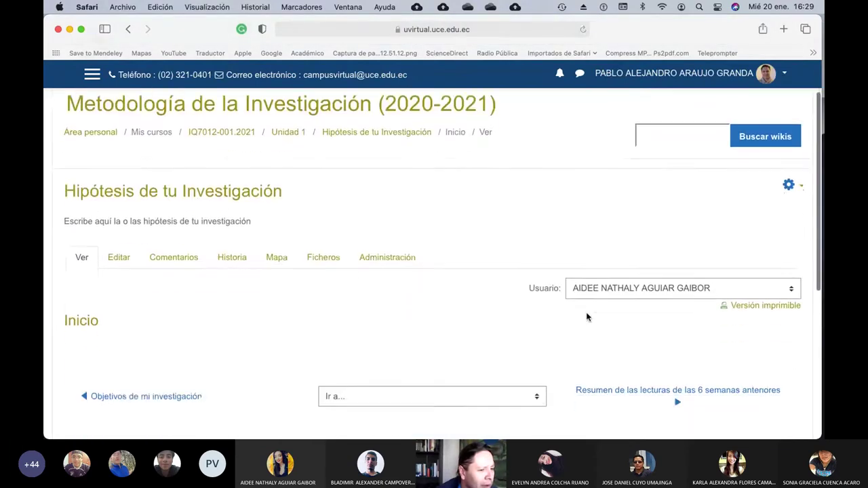
pyautogui.click(674, 274)
pyautogui.scroll(-5, 674, 274)
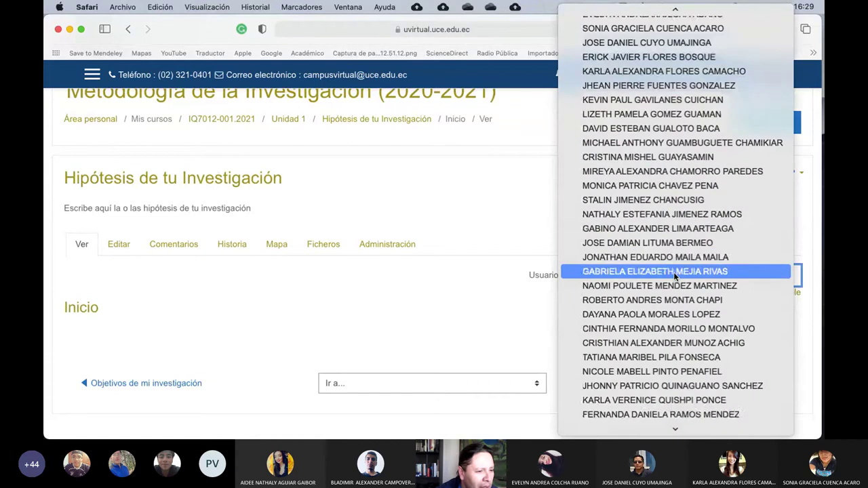
pyautogui.click(667, 85)
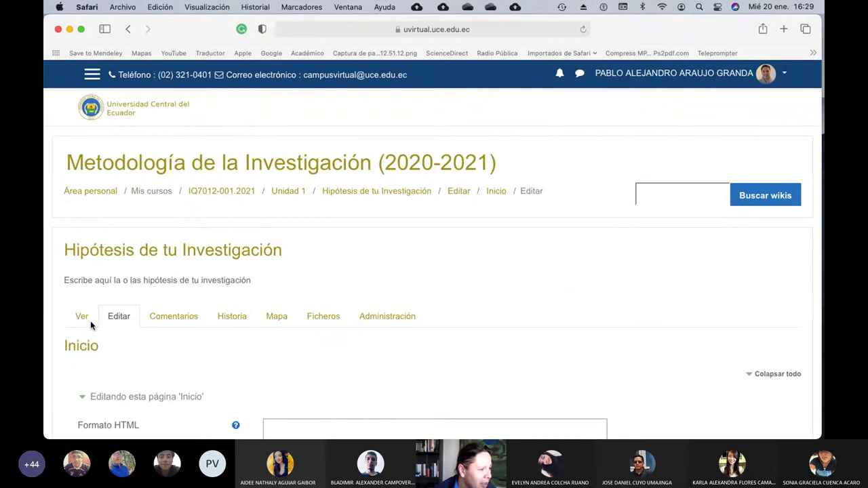
pyautogui.click(86, 319)
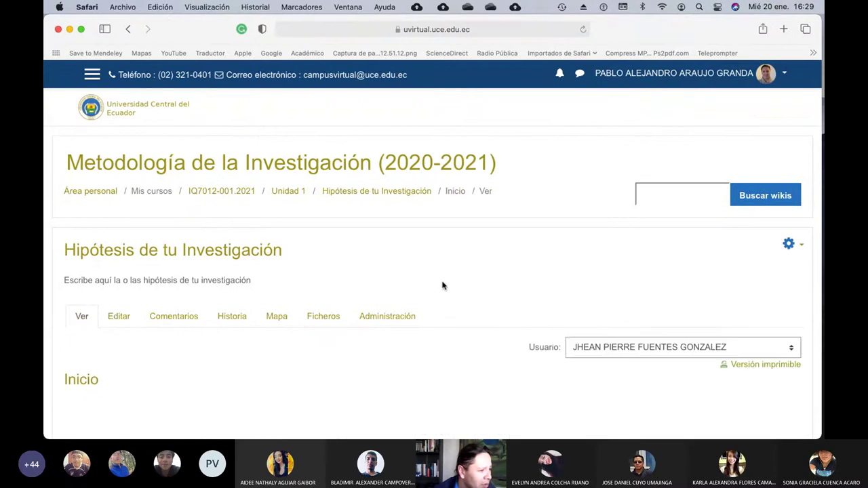
pyautogui.scroll(-3, 442, 285)
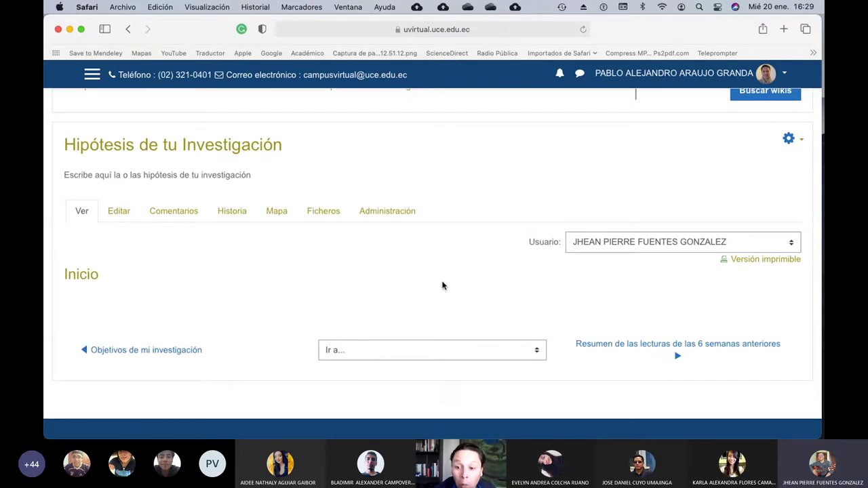
# Step: Return to Unidad 1 and open the Objetivos de mi investigación wiki
pyautogui.scroll(2, 434, 283)
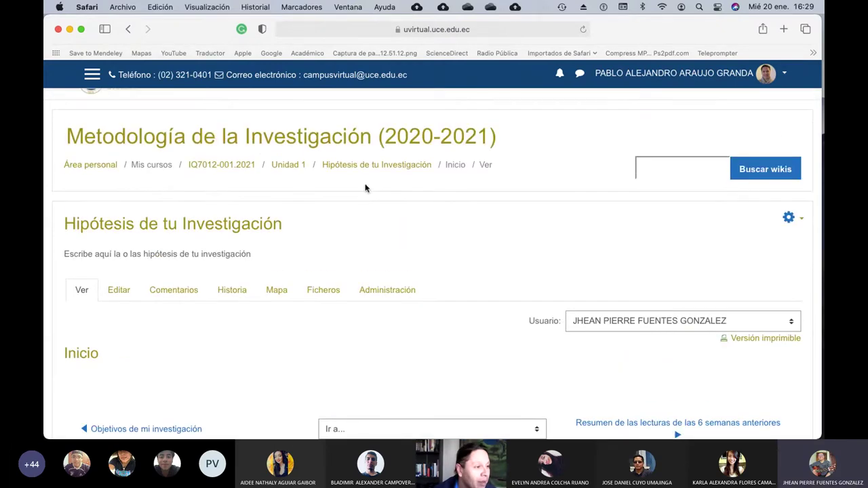
pyautogui.click(289, 170)
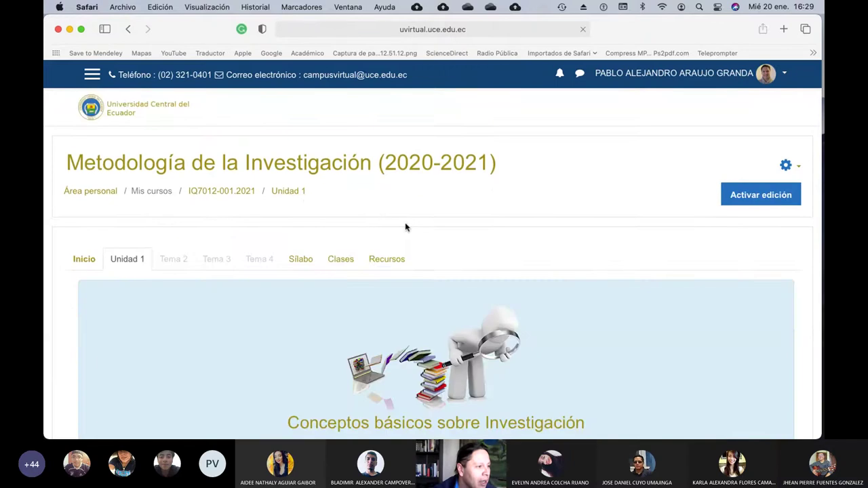
pyautogui.scroll(-5, 406, 227)
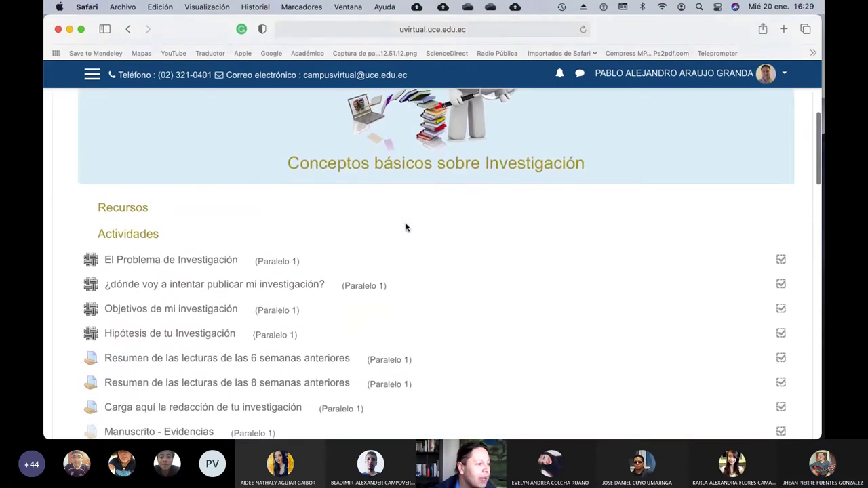
pyautogui.click(170, 311)
# Step: Display the objectives of the same student whose hypothesis page was just checked
pyautogui.scroll(-2, 409, 291)
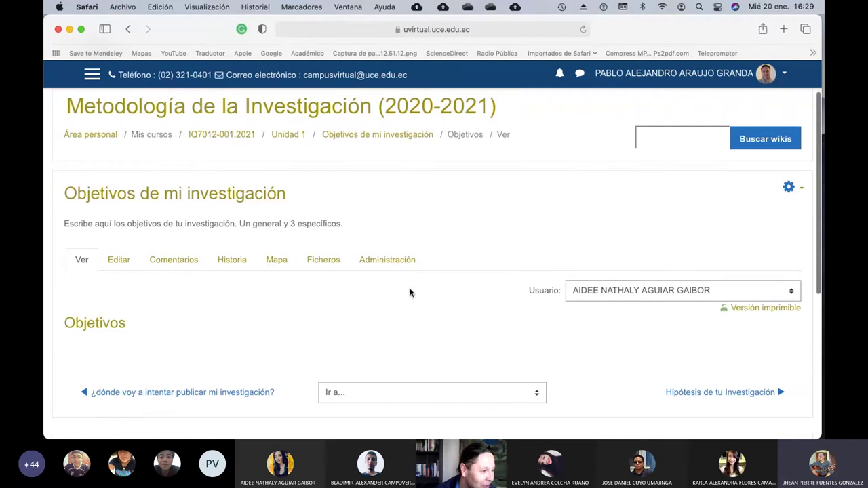
pyautogui.click(659, 293)
pyautogui.scroll(-3, 658, 292)
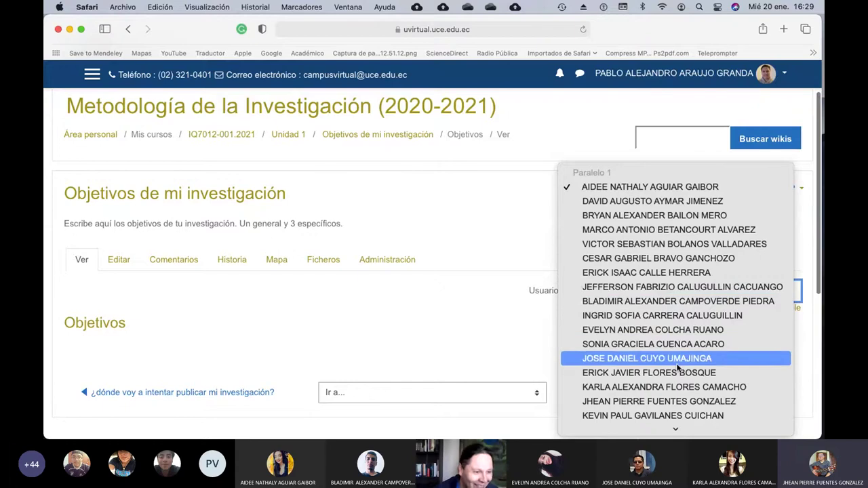
pyautogui.click(655, 402)
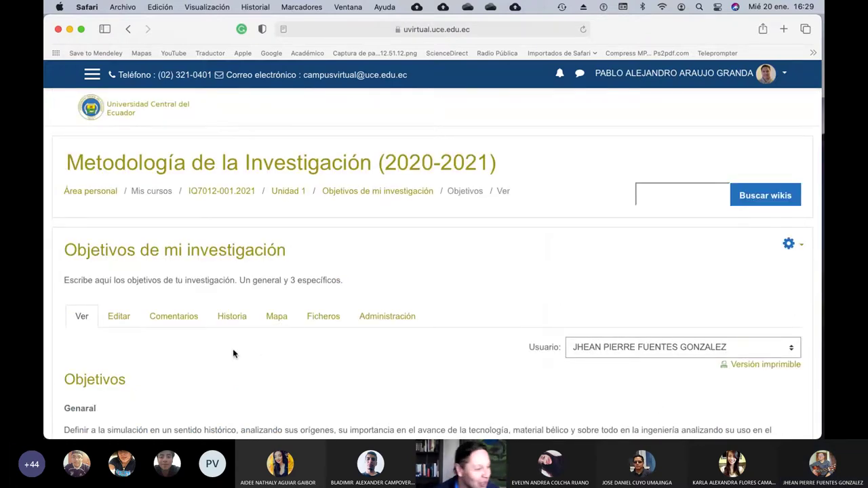
# Step: Read the general objective and the three specific objectives of the student's simulation project
pyautogui.scroll(-3, 232, 353)
pyautogui.scroll(-3, 233, 353)
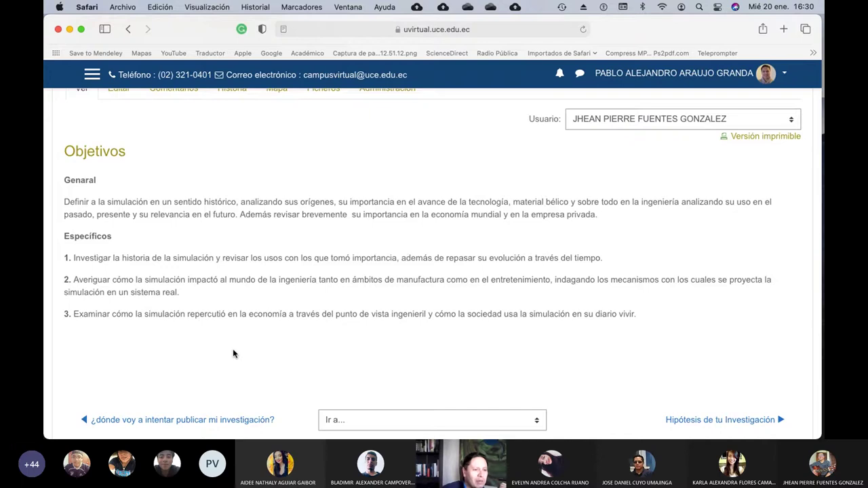
pyautogui.scroll(3, 232, 353)
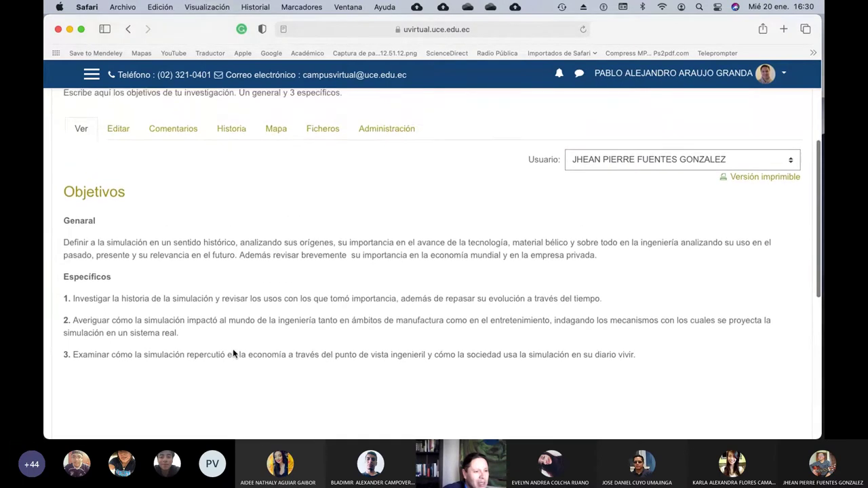
pyautogui.scroll(1, 233, 349)
pyautogui.scroll(4, 232, 352)
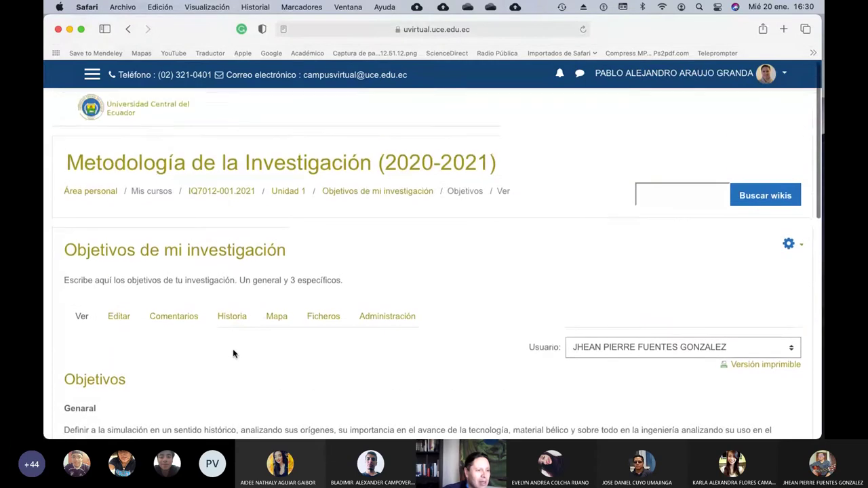
# Step: Return to Unidad 1 and open the El Problema de Investigación wiki
pyautogui.click(298, 193)
pyautogui.scroll(-3, 297, 287)
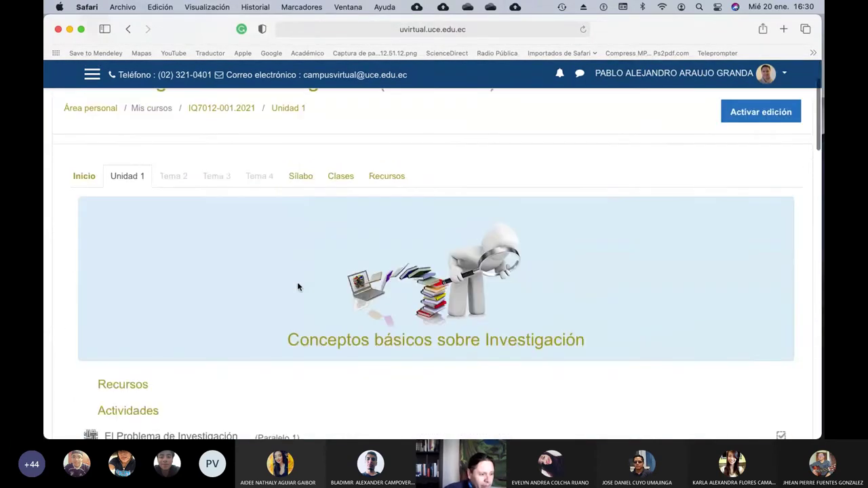
pyautogui.scroll(-7, 297, 287)
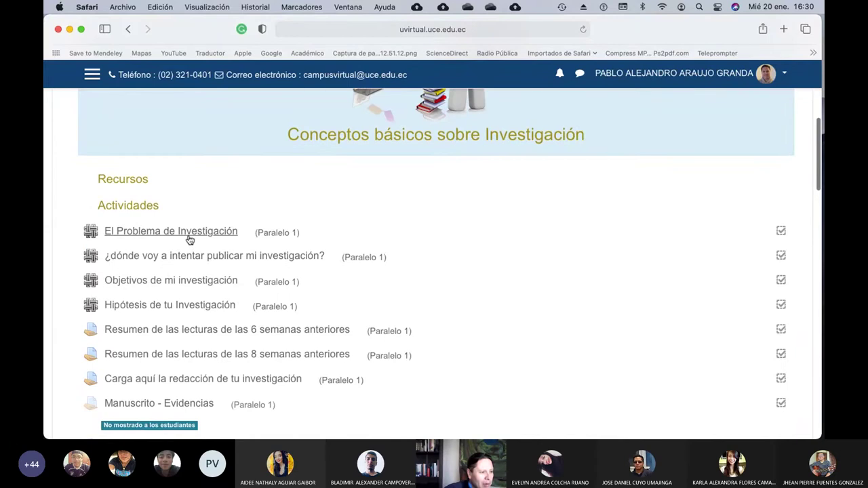
pyautogui.click(189, 239)
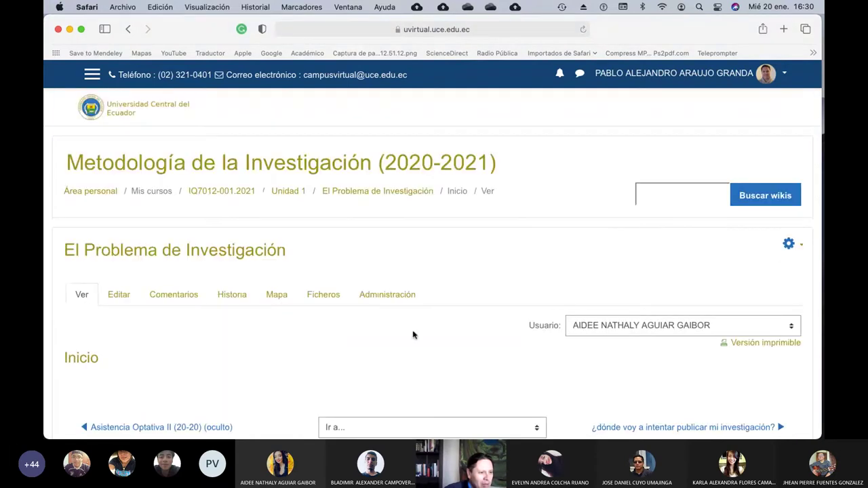
# Step: Select the same student in the research problem wiki and read the idea, question and answer about simulation in engineering
pyautogui.click(660, 325)
pyautogui.scroll(-5, 660, 325)
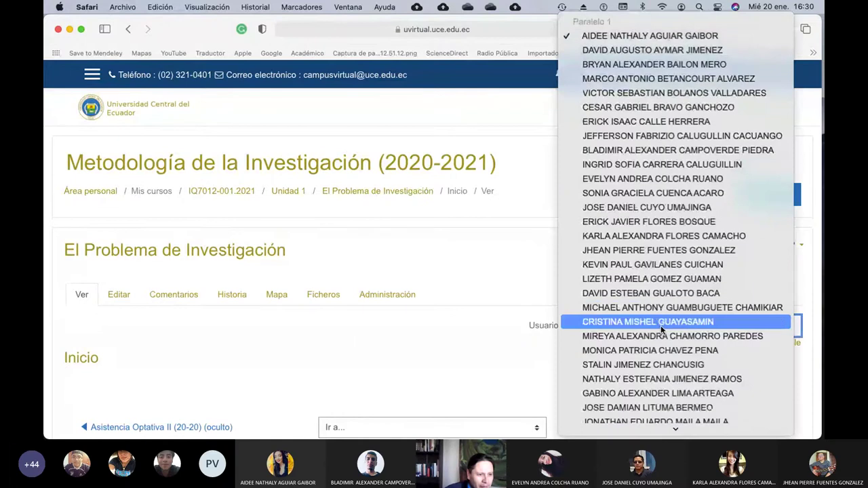
pyautogui.click(723, 251)
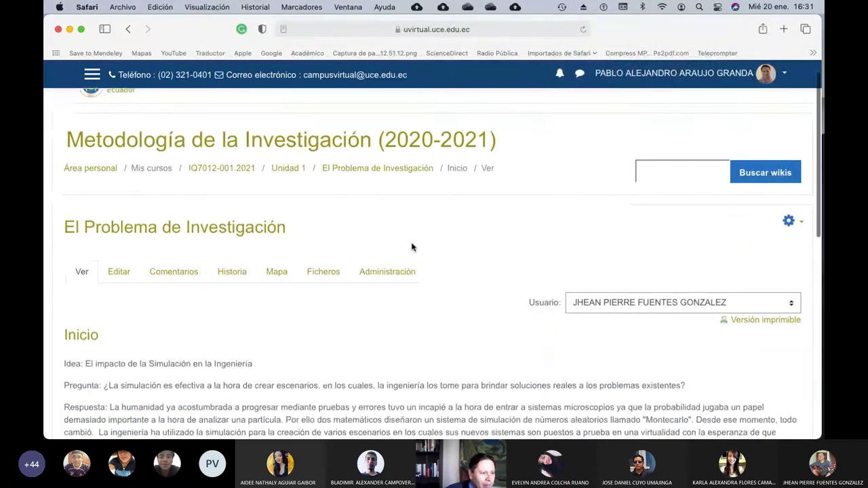
pyautogui.scroll(-4, 412, 247)
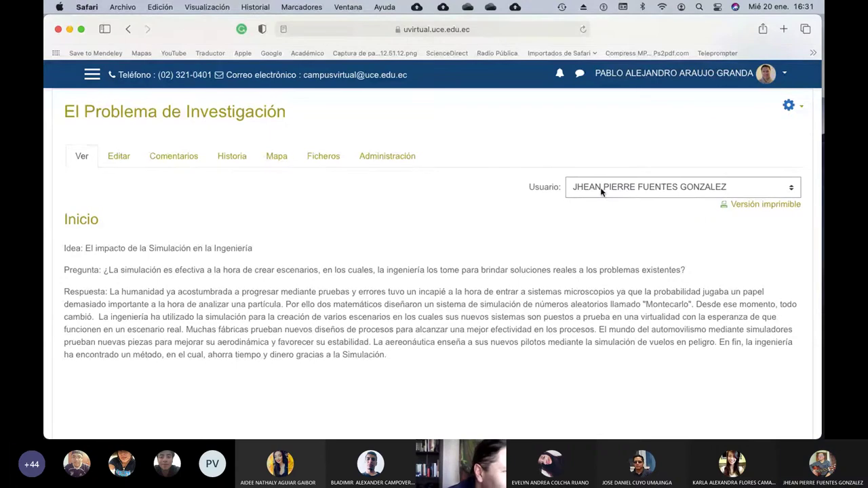
pyautogui.click(622, 192)
pyautogui.click(470, 196)
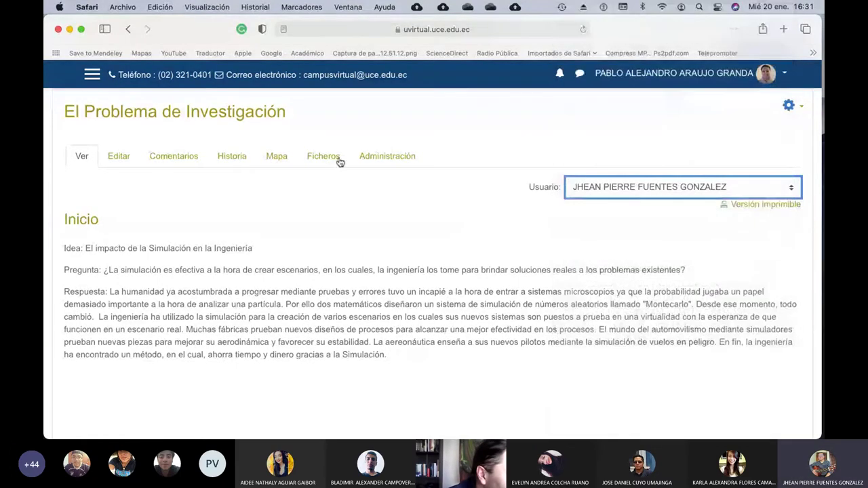
# Step: Return to Unidad 1 and switch to the PowerPoint presentation at the Objetivos del Estudio slide
pyautogui.scroll(4, 332, 191)
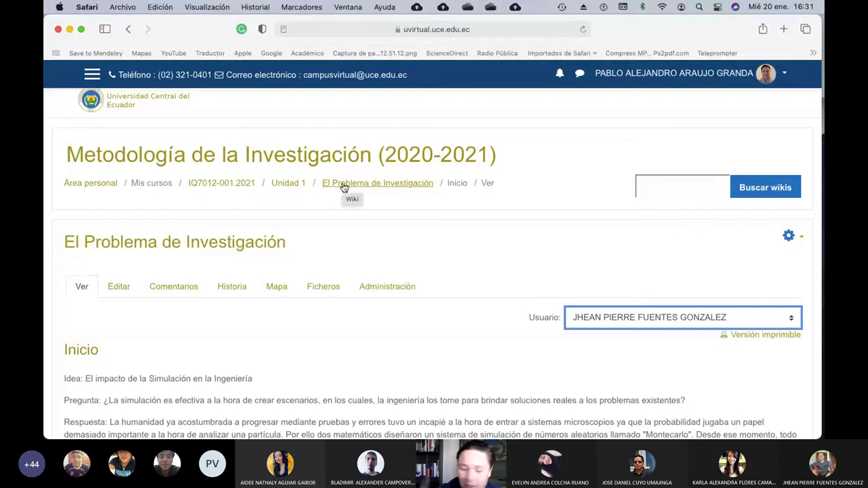
pyautogui.click(288, 183)
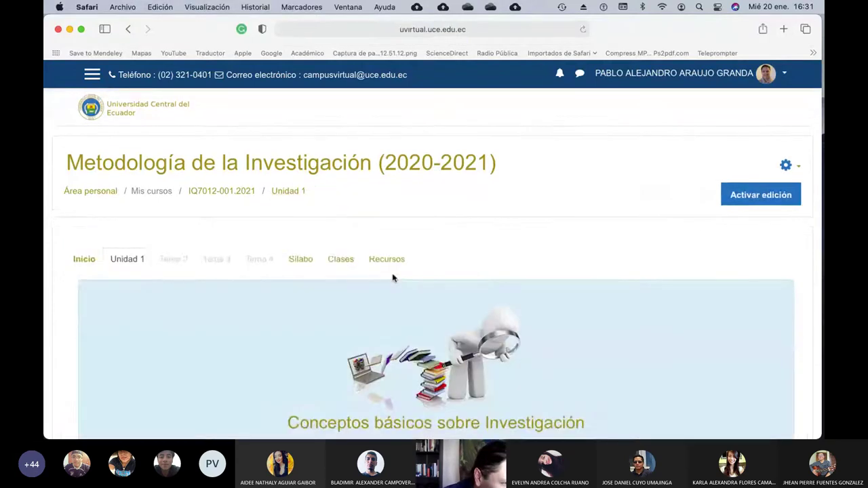
pyautogui.hotkey('ctrl', 'Up')
pyautogui.click(392, 278)
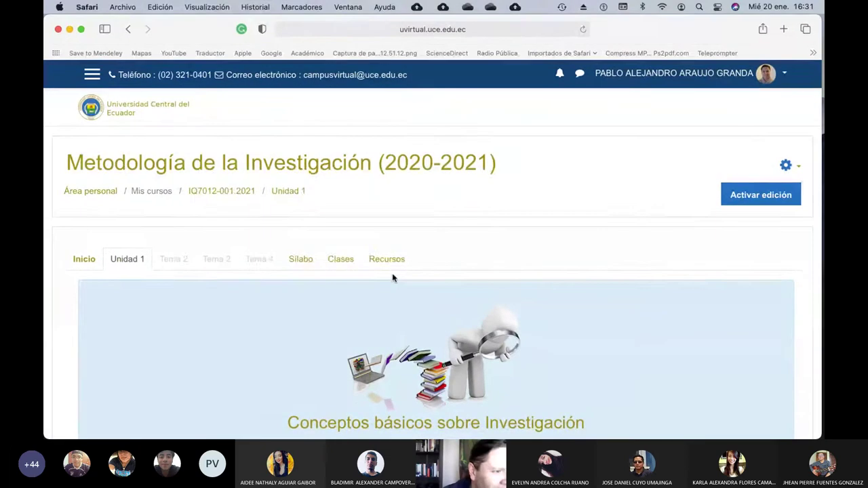
pyautogui.press('super+Tab')
pyautogui.press('super+Tab')
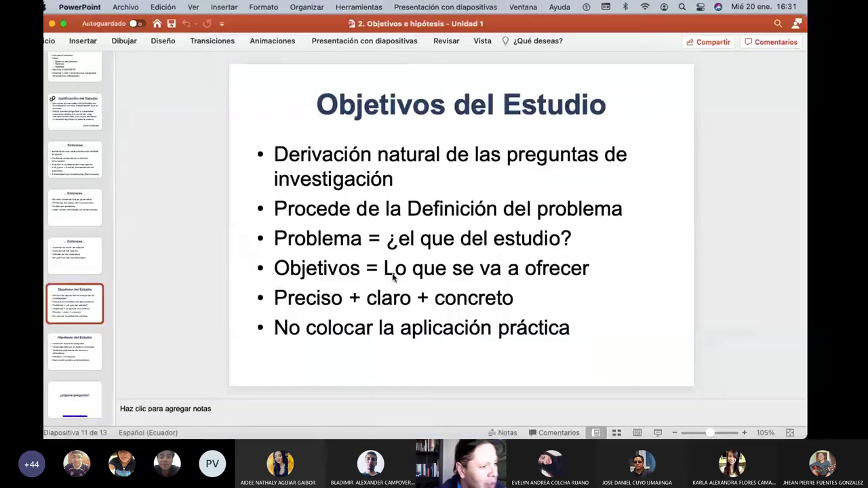
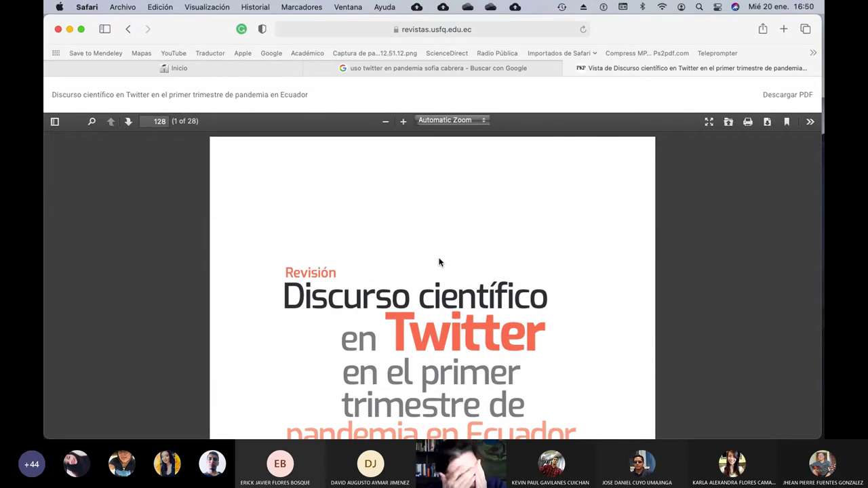
# Step: Skim the article on scientific discourse on Twitter from its cover through the abstract and introduction, and return to the cover page
pyautogui.scroll(-10, 438, 262)
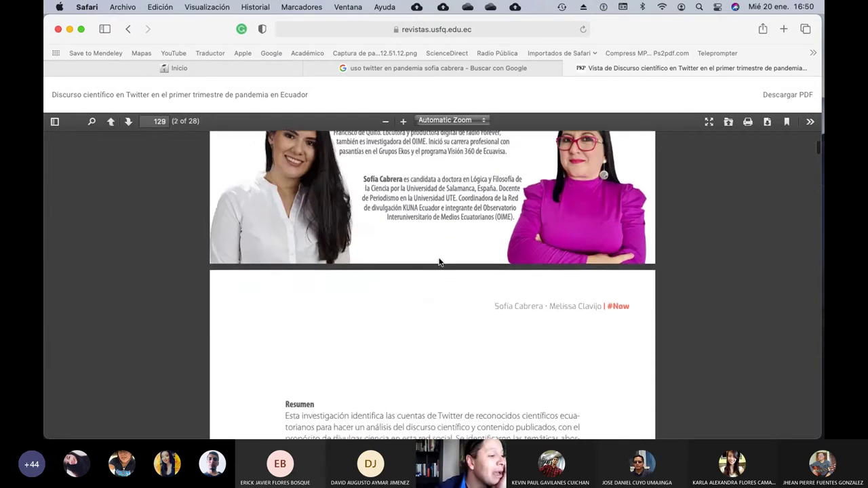
pyautogui.scroll(-10, 439, 263)
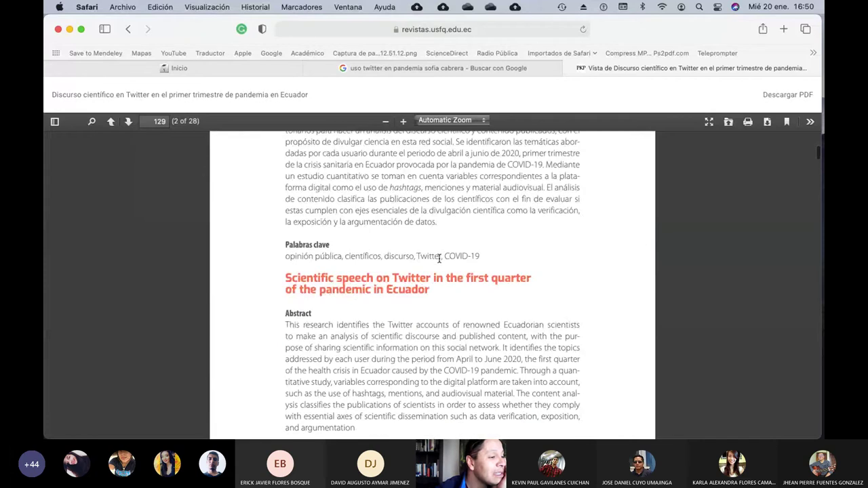
pyautogui.scroll(-10, 438, 262)
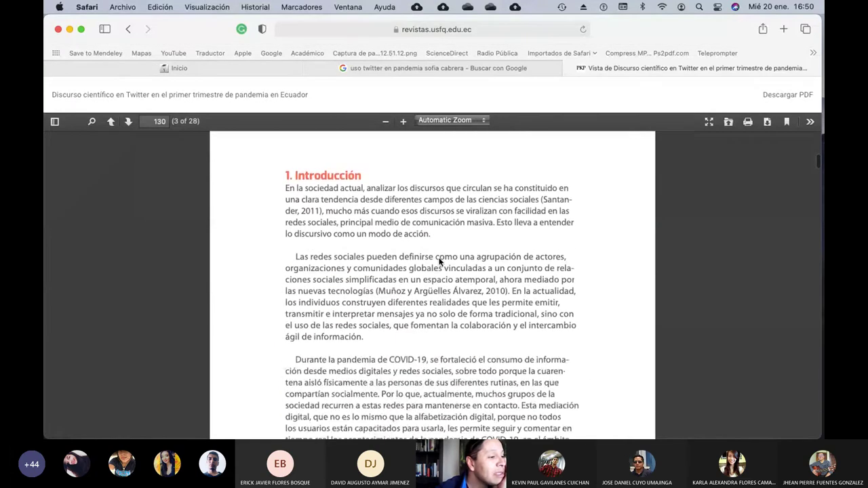
pyautogui.scroll(-8, 423, 306)
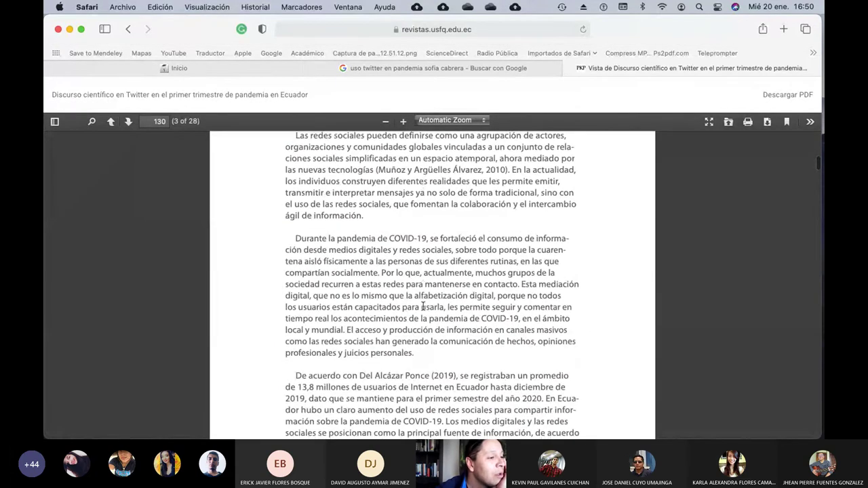
pyautogui.scroll(-2, 423, 307)
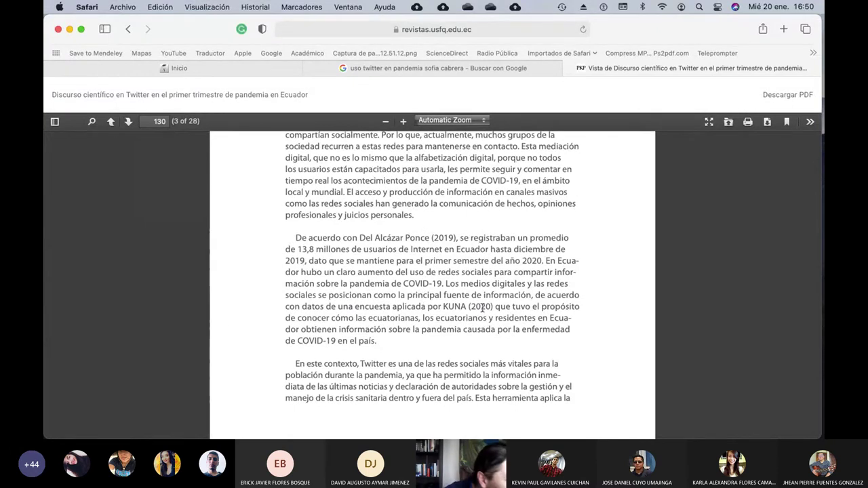
pyautogui.scroll(-10, 483, 307)
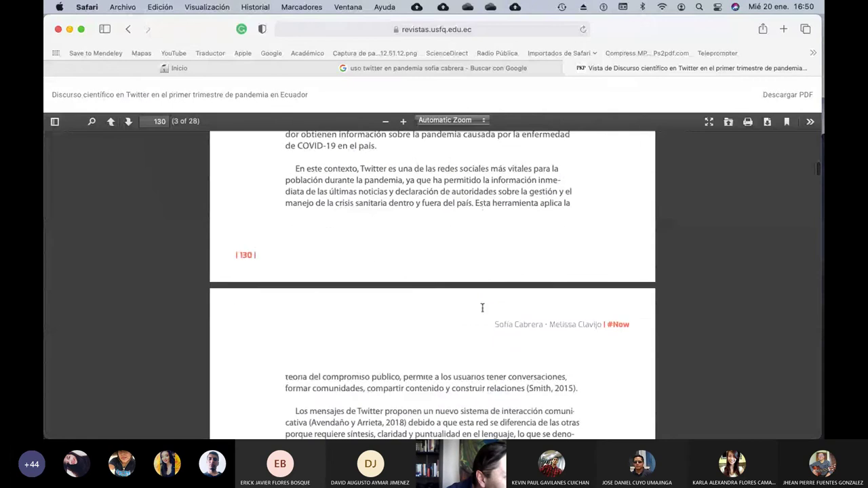
pyautogui.scroll(-5, 482, 311)
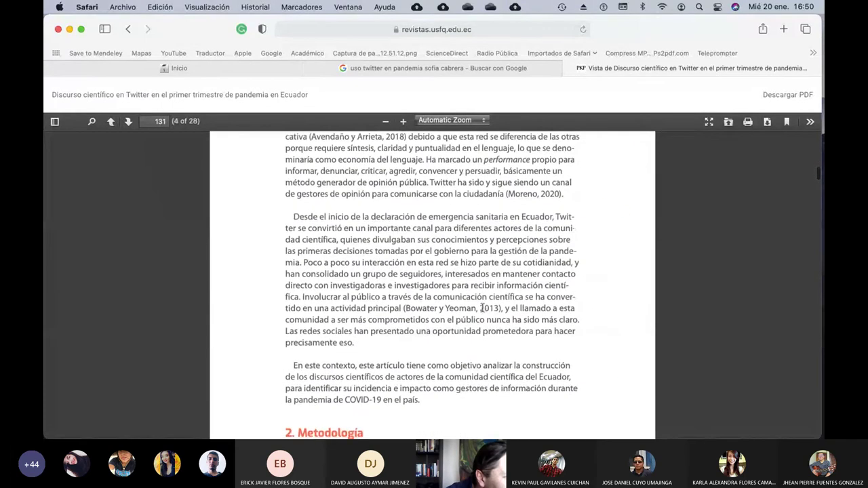
pyautogui.scroll(15, 483, 308)
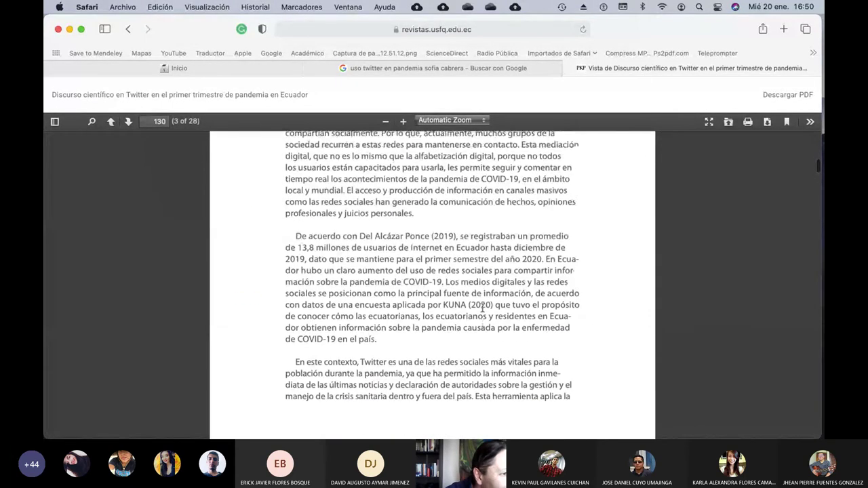
pyautogui.scroll(15, 482, 308)
pyautogui.scroll(-9, 481, 307)
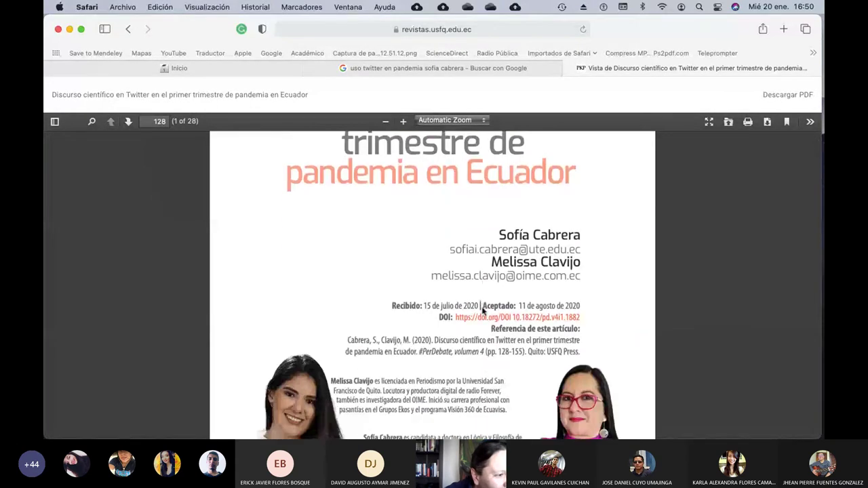
pyautogui.scroll(3, 482, 308)
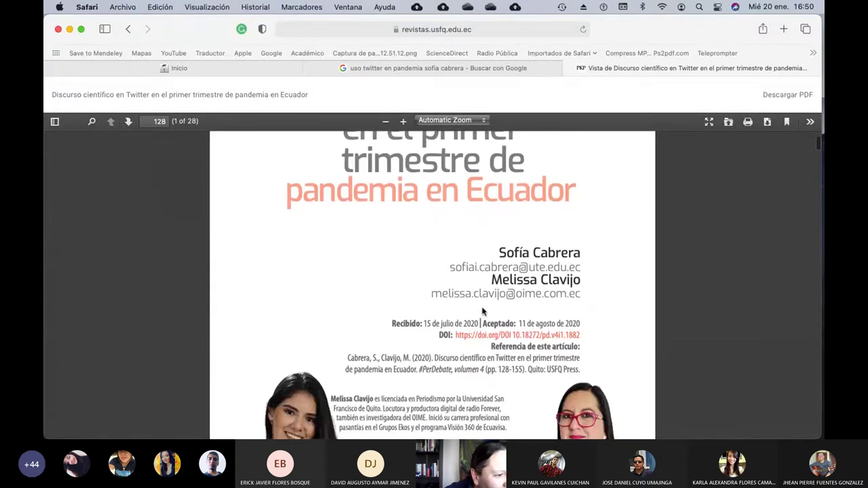
# Step: Close the Google search results about Twitter use in the pandemic and return to the Hipótesis de tu Investigación wiki
pyautogui.click(466, 69)
pyautogui.click(309, 68)
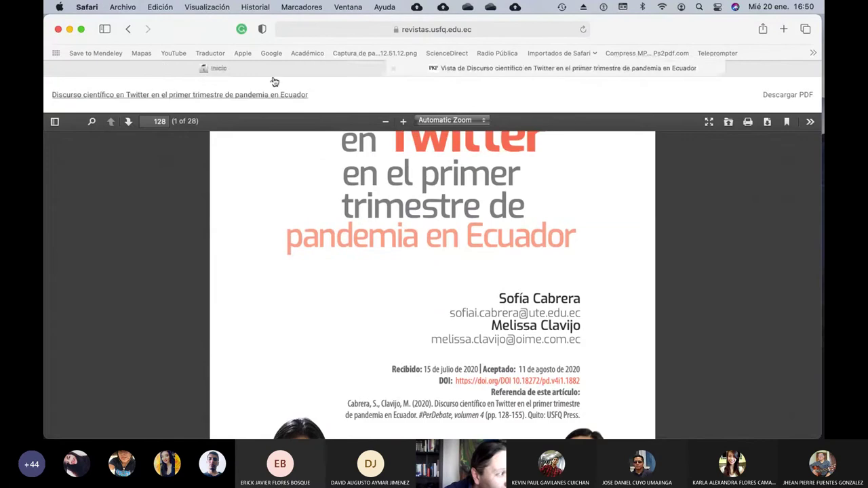
pyautogui.click(310, 67)
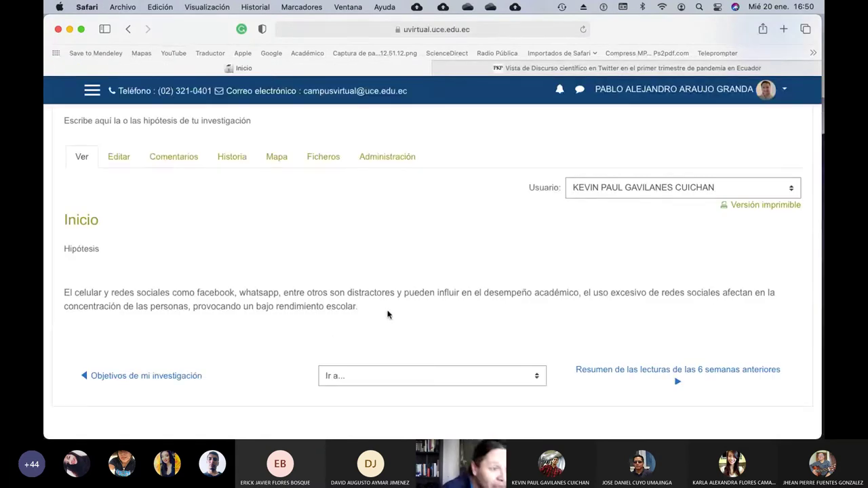
# Step: Display the hypotheses of the next listed student and highlight the first one, about the environment benefiting from the lockdown
pyautogui.scroll(1, 389, 313)
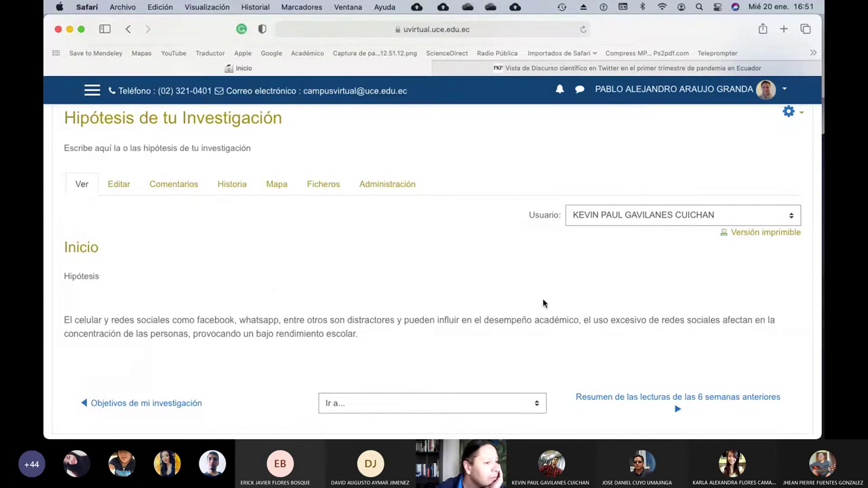
pyautogui.click(680, 219)
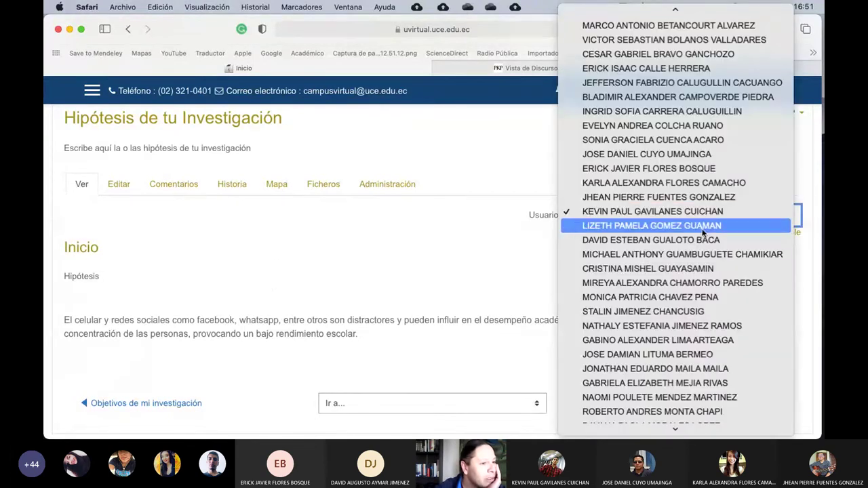
pyautogui.click(703, 231)
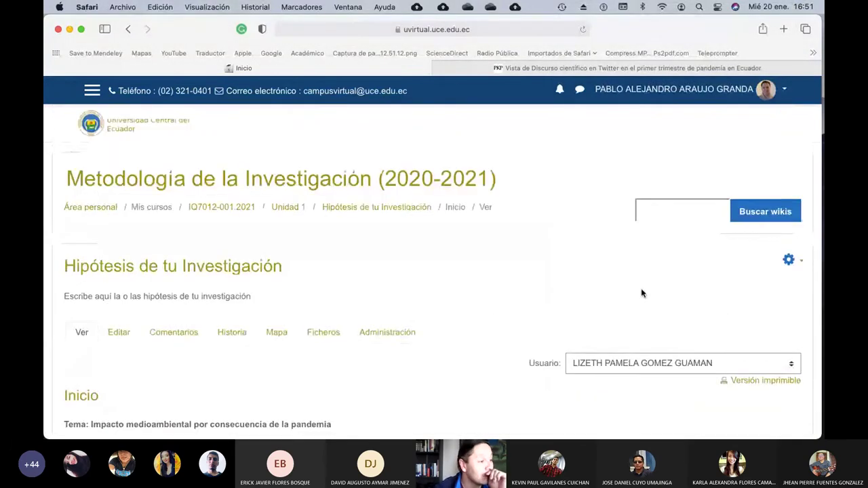
pyautogui.scroll(-4, 642, 292)
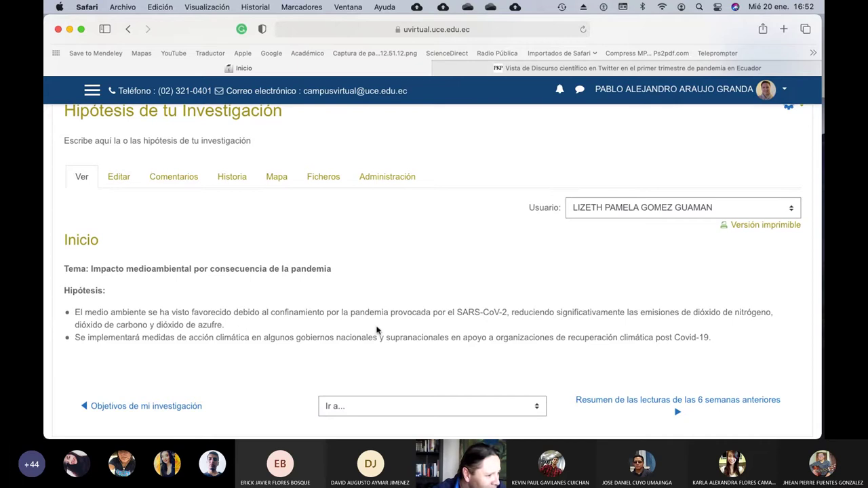
pyautogui.moveTo(242, 328); pyautogui.dragTo(76, 307)
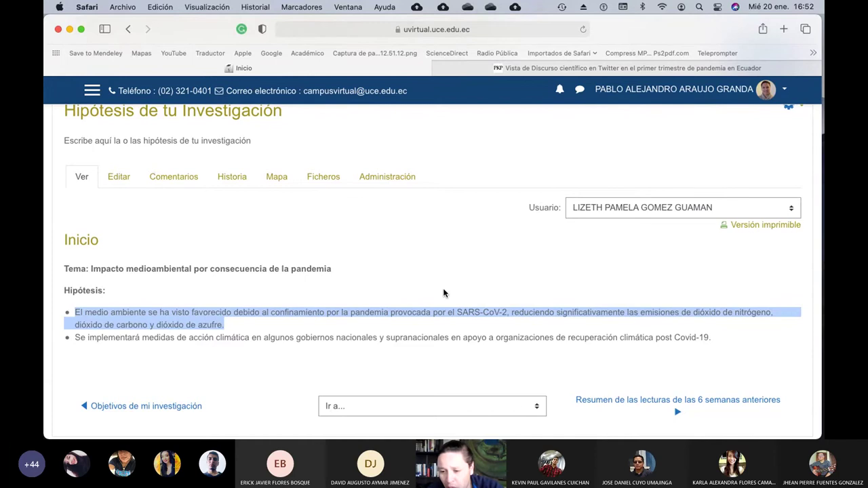
# Step: Display the hypothesis of the student listed after the author of the pandemic's environmental impact project
pyautogui.click(627, 209)
pyautogui.click(712, 220)
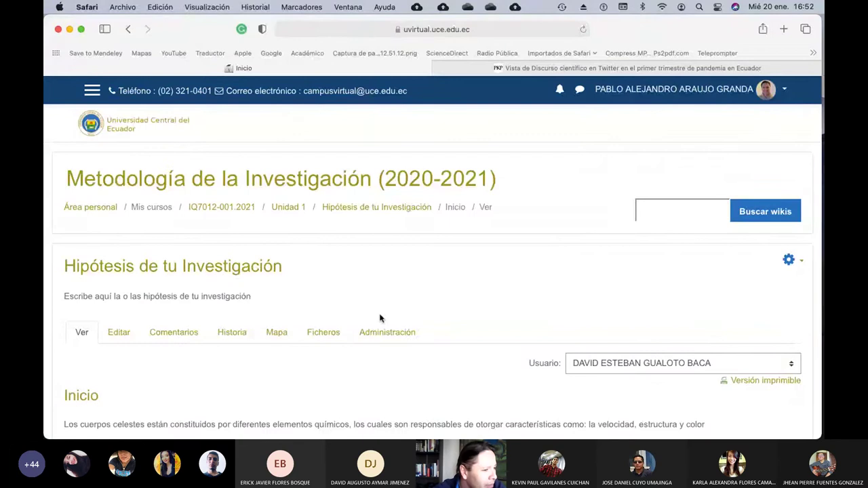
pyautogui.scroll(-3, 379, 316)
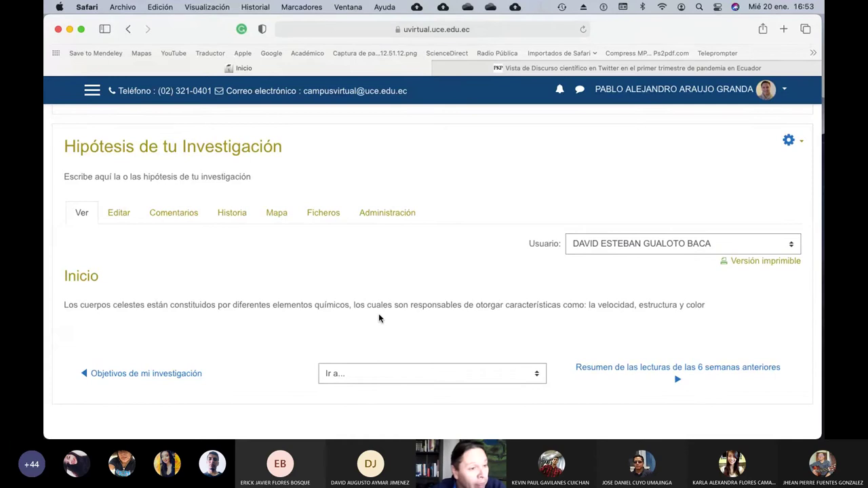
# Step: Display the hypotheses of the next listed student, about Egyptian symbols and sacred geometry
pyautogui.click(707, 246)
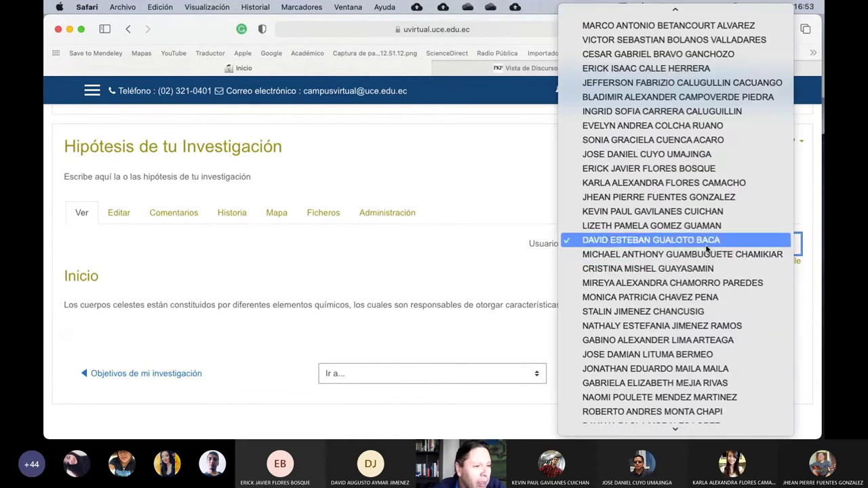
pyautogui.click(705, 255)
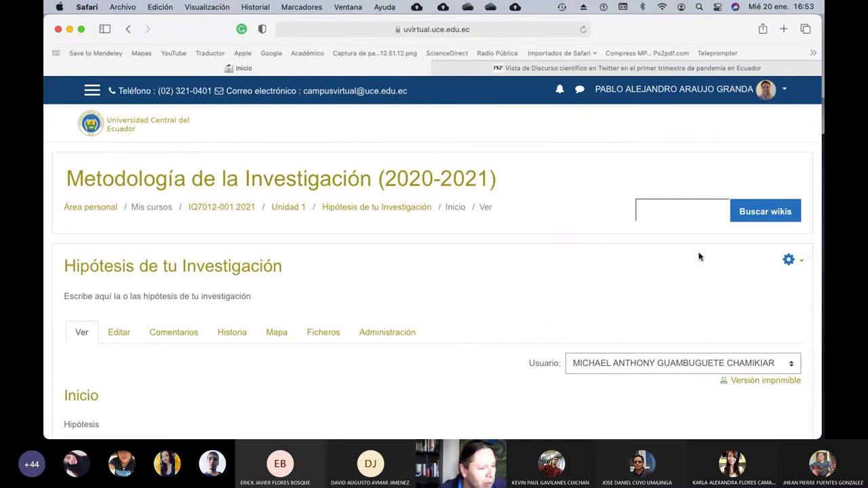
pyautogui.scroll(-5, 699, 256)
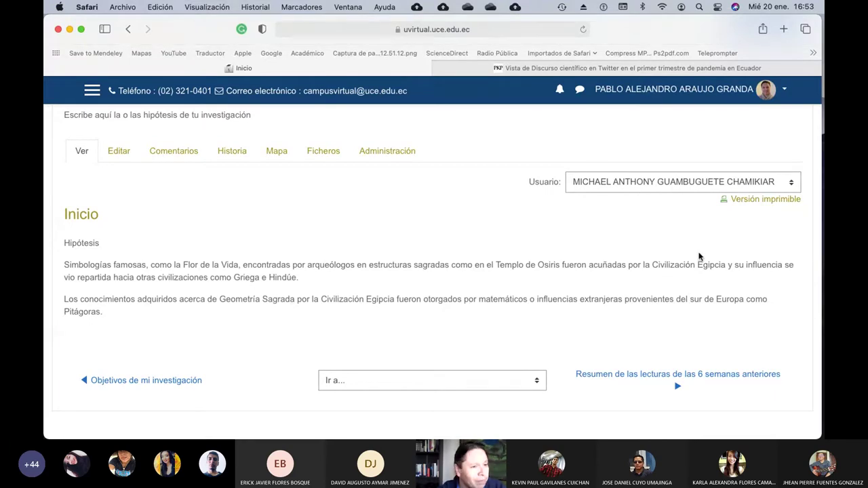
# Step: Check the hypotheses against the Hipótesis del Estudio slide in PowerPoint and return to the wiki in Safari
pyautogui.click(702, 183)
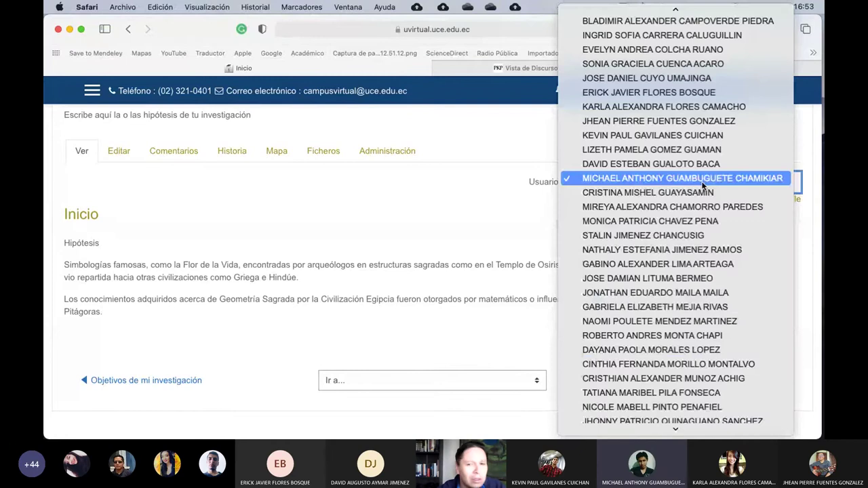
pyautogui.click(432, 209)
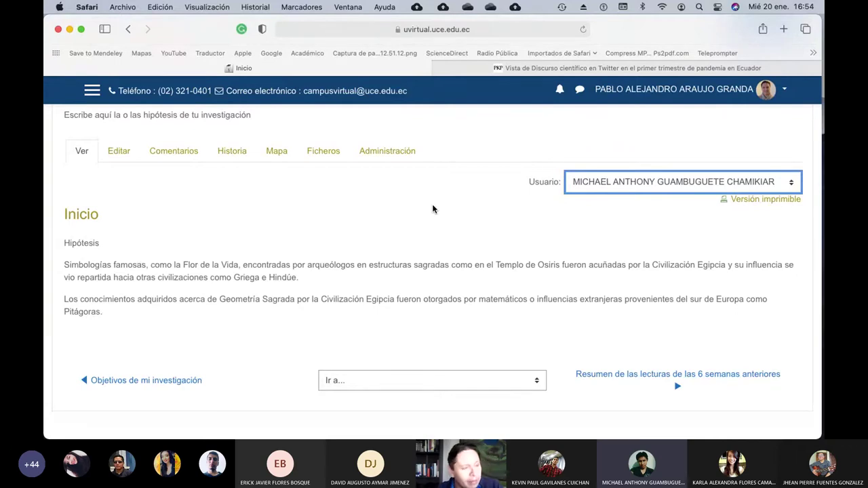
pyautogui.press('super+Tab')
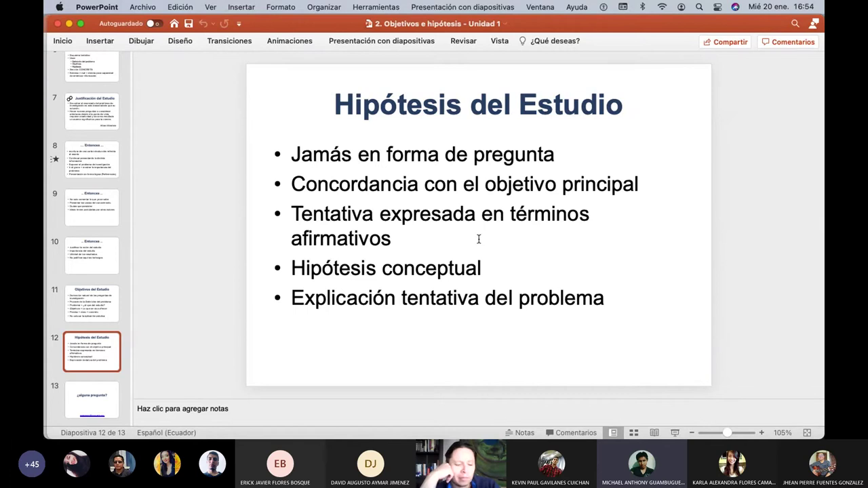
pyautogui.press('super+Tab')
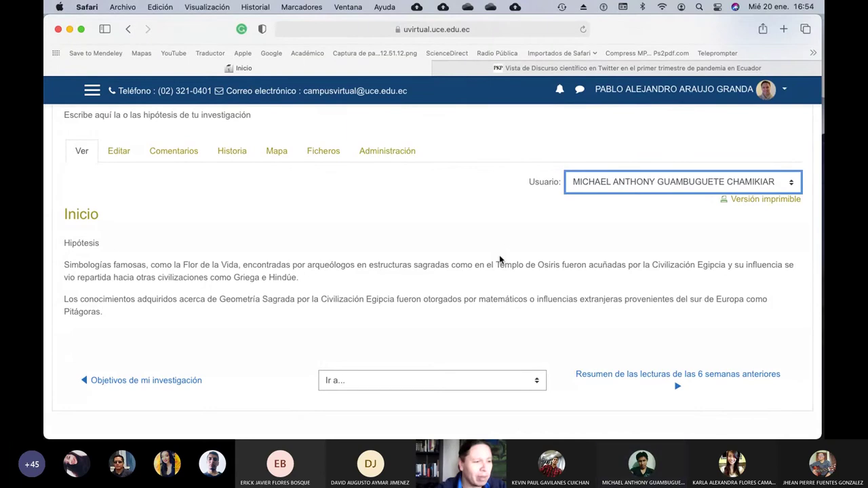
# Step: Go back to Unidad 1 of the course and open the Objetivos de mi investigación wiki
pyautogui.scroll(2, 462, 256)
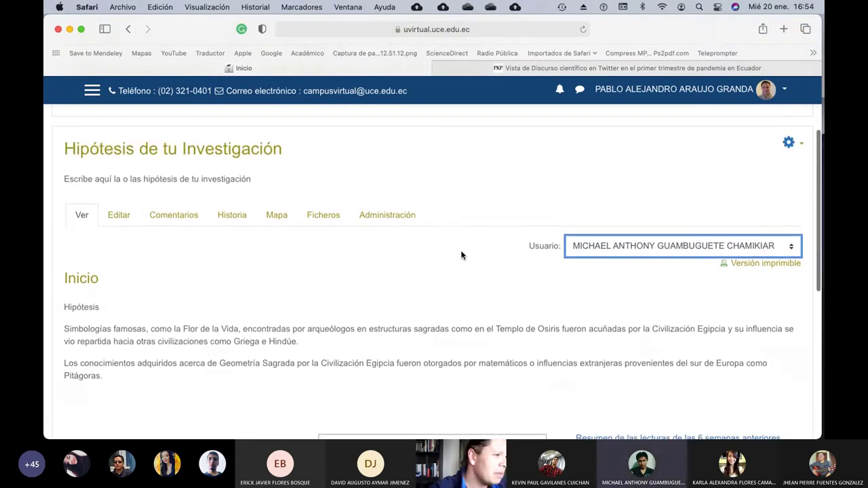
pyautogui.scroll(3, 298, 204)
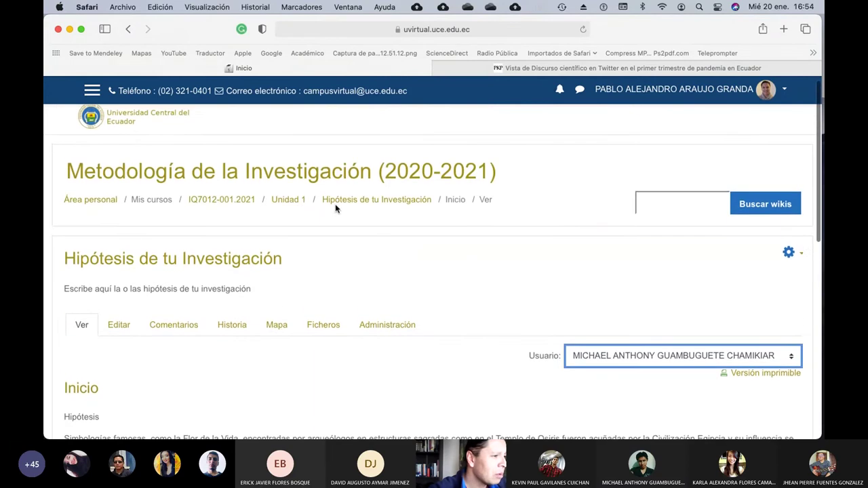
pyautogui.click(292, 200)
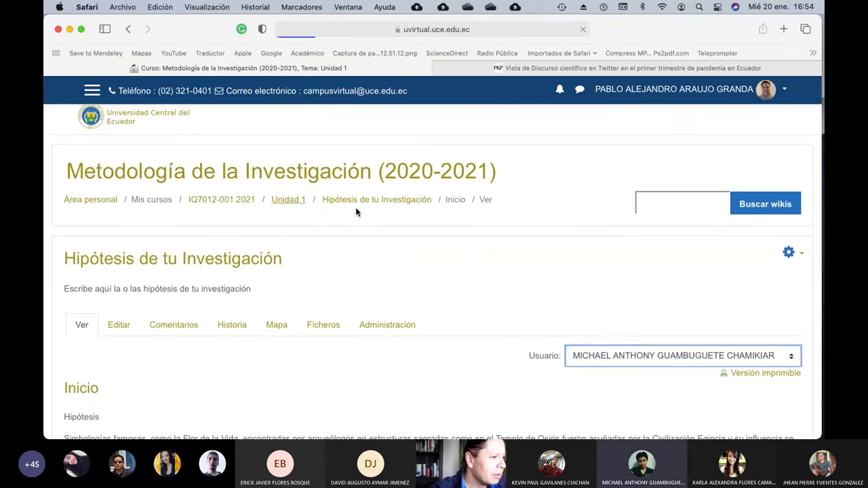
pyautogui.scroll(-3, 398, 235)
pyautogui.scroll(-4, 397, 234)
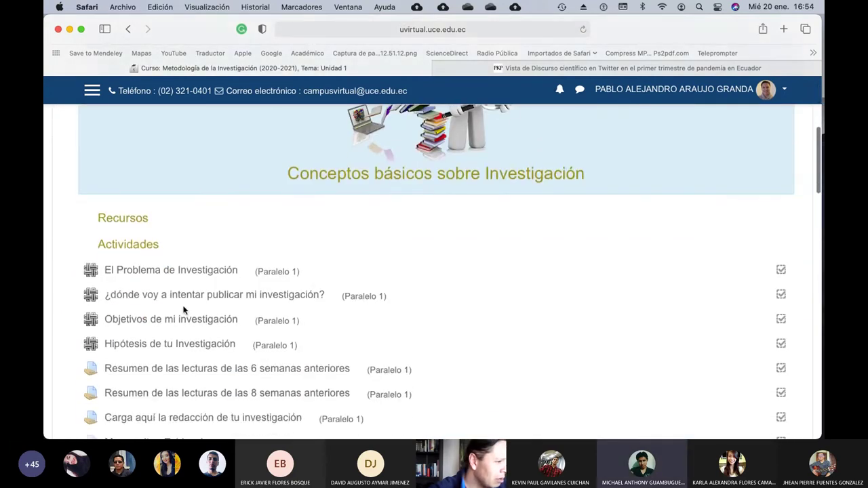
pyautogui.click(163, 324)
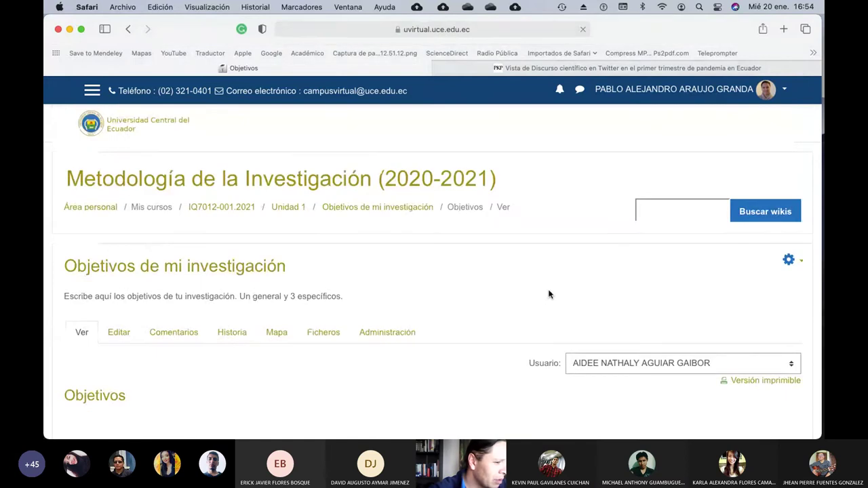
# Step: Display the objectives of the student with the sacred geometry project, down to the specific objectives
pyautogui.scroll(-1, 548, 294)
pyautogui.click(607, 335)
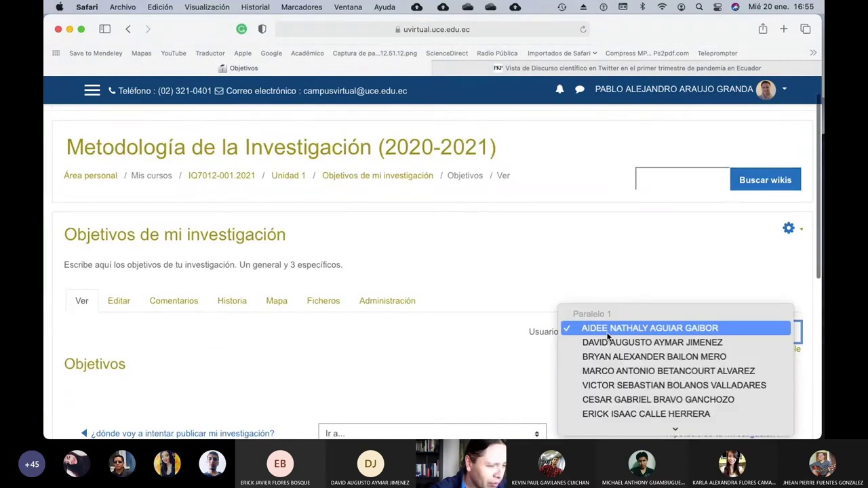
pyautogui.scroll(1, 607, 335)
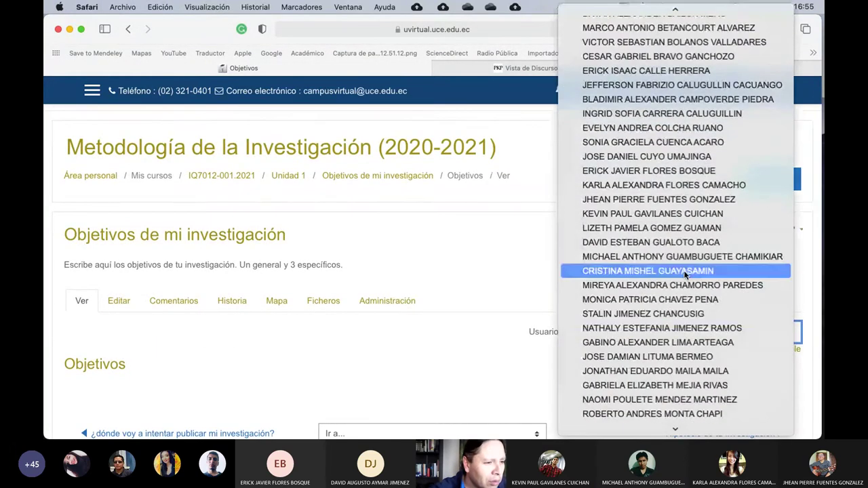
pyautogui.press('Escape')
pyautogui.press('m')
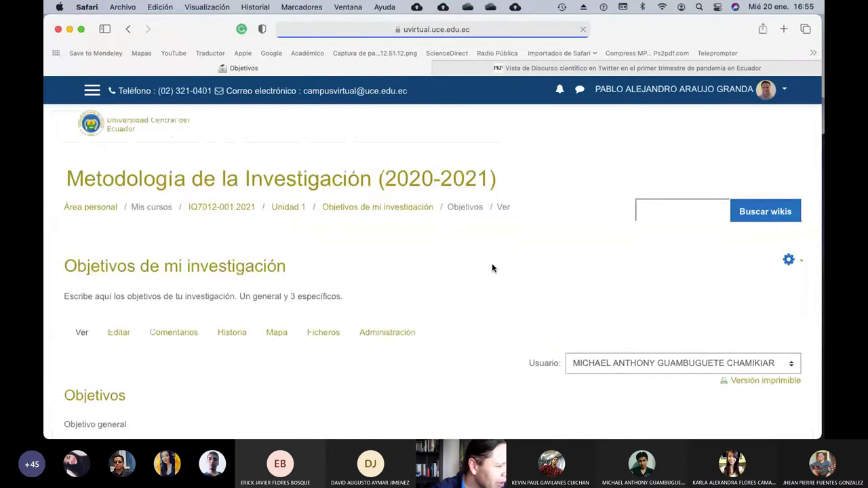
pyautogui.scroll(-3, 491, 265)
pyautogui.scroll(-2, 492, 267)
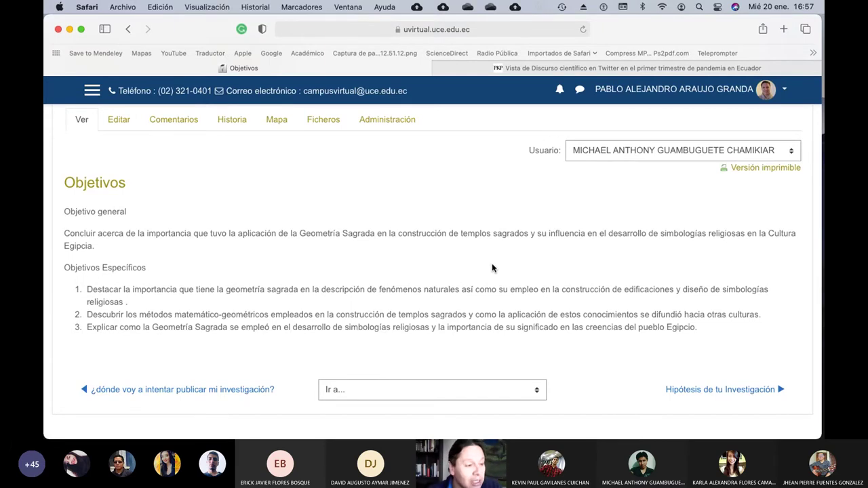
# Step: Review the Objetivos del Estudio slide in PowerPoint and return to the student's objectives in Safari
pyautogui.hotkey('ctrl', 'Up')
pyautogui.hotkey('ctrl', 'Up')
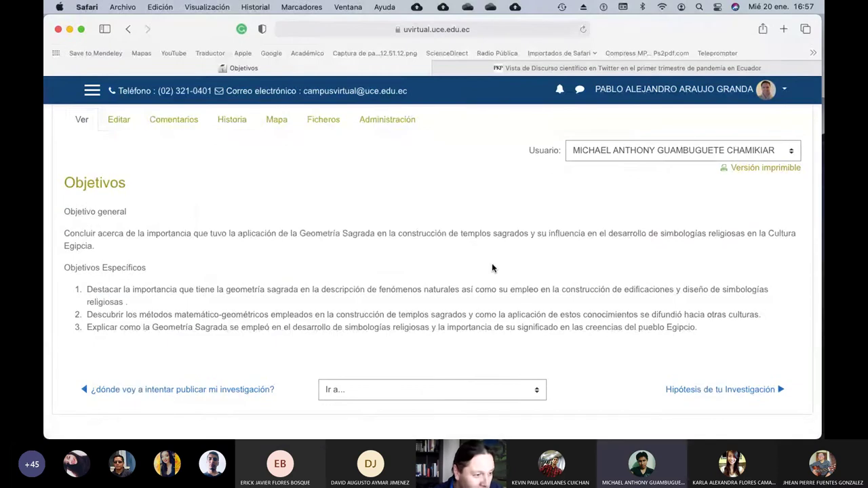
pyautogui.press('super+Tab')
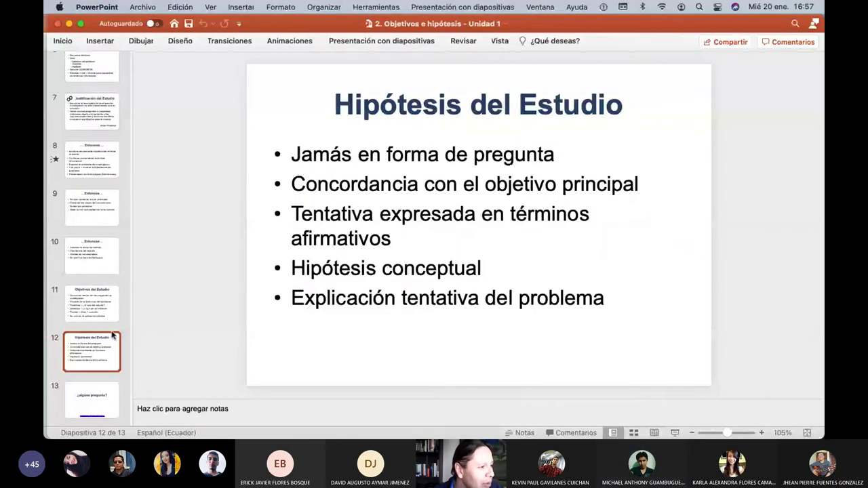
pyautogui.click(99, 315)
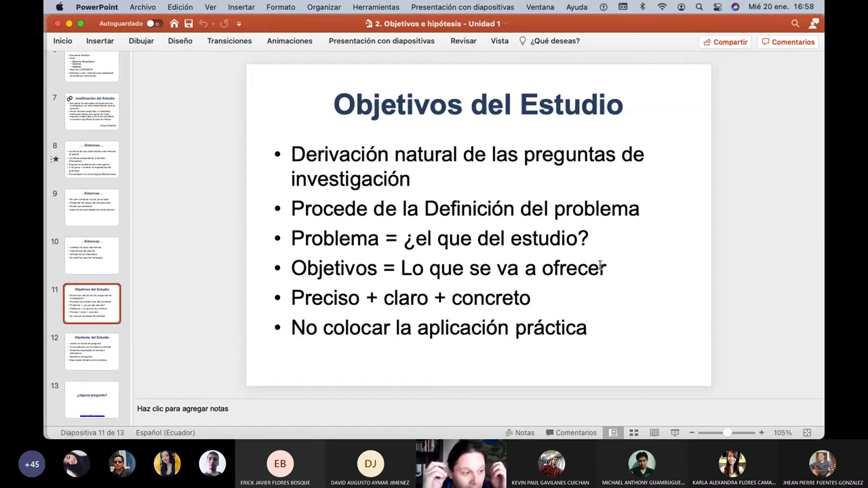
pyautogui.press('super+Tab')
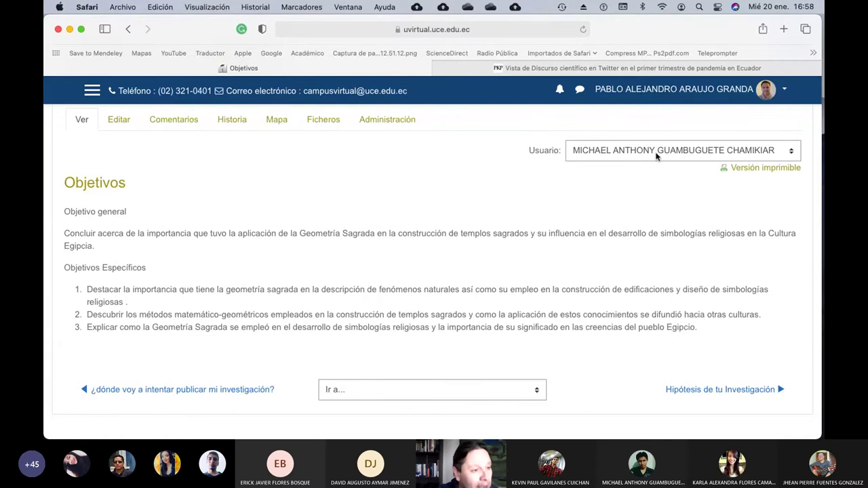
# Step: Copy the student's second specific objective, about the mathematical-geometric methods used in building sacred temples
pyautogui.scroll(5, 425, 188)
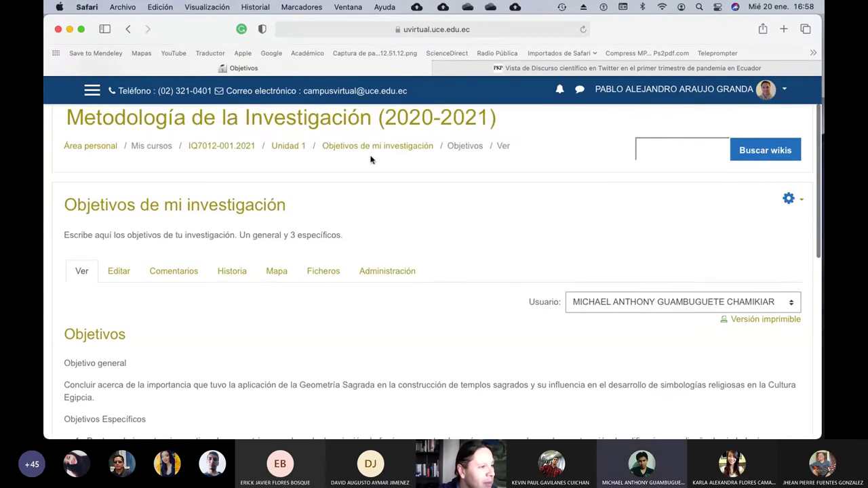
pyautogui.scroll(-4, 397, 257)
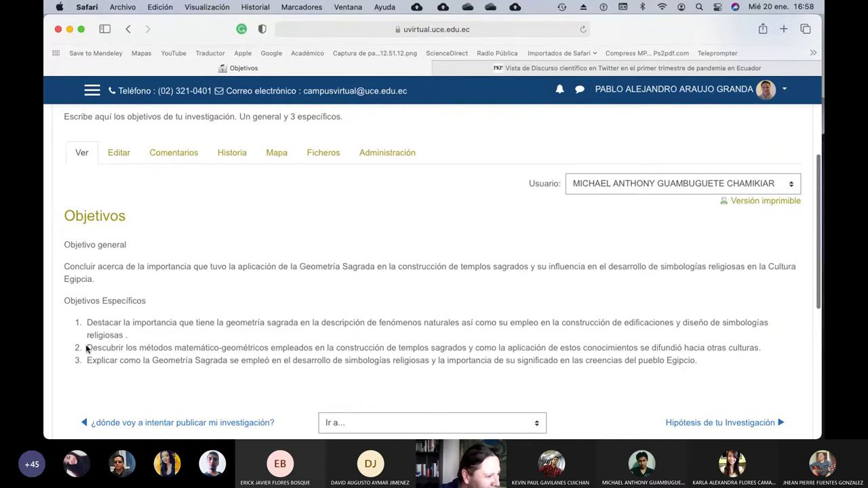
pyautogui.moveTo(86, 347); pyautogui.dragTo(763, 348)
pyautogui.press('super+c')
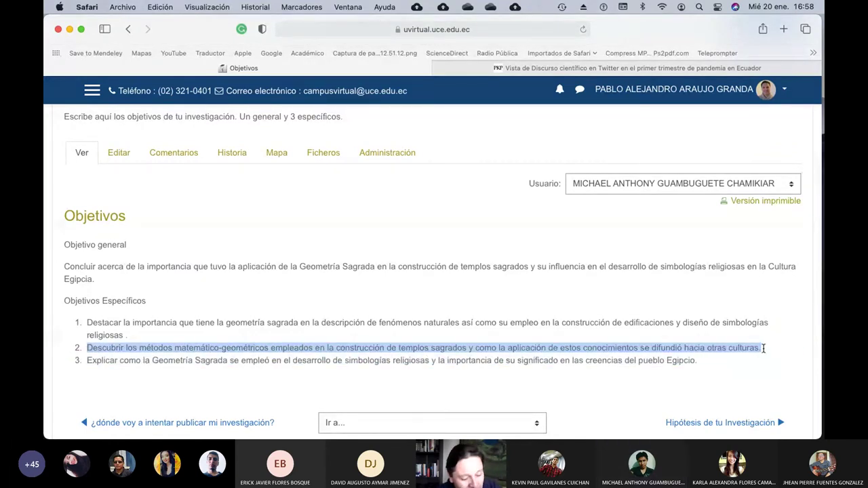
# Step: Return to Unidad 1 and open the Hipótesis de tu Investigación wiki
pyautogui.scroll(1, 640, 351)
pyautogui.scroll(5, 640, 352)
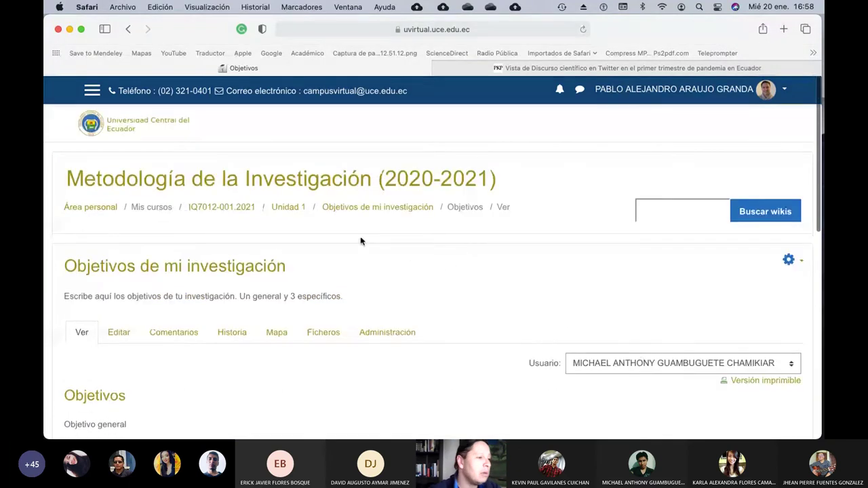
pyautogui.click(291, 207)
pyautogui.scroll(-9, 520, 273)
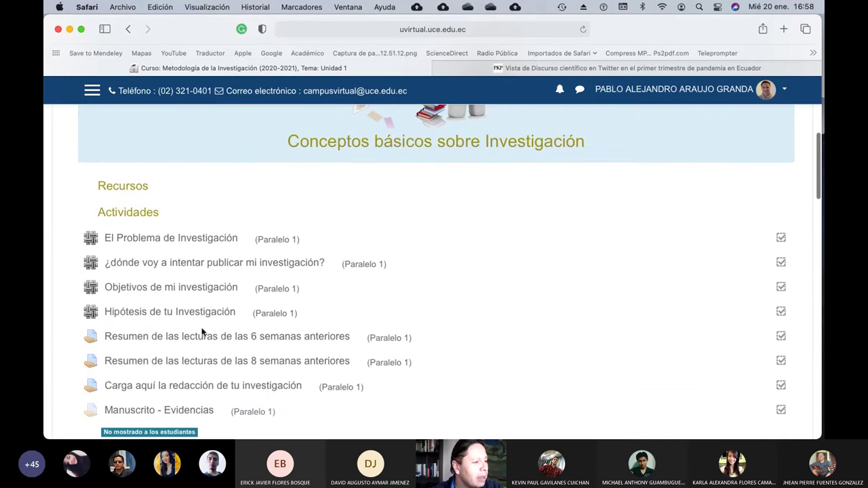
pyautogui.click(156, 312)
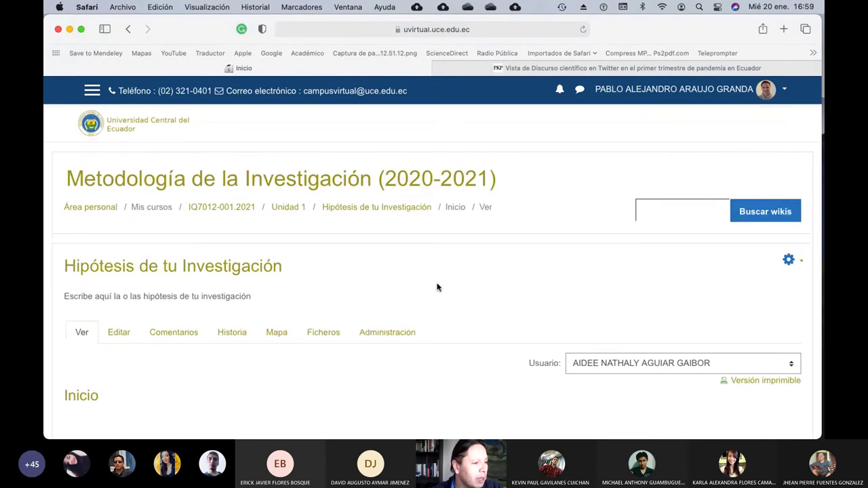
# Step: Select the sacred geometry student in the hypothesis wiki and show both of the student's hypotheses
pyautogui.scroll(-1, 462, 326)
pyautogui.scroll(-1, 462, 327)
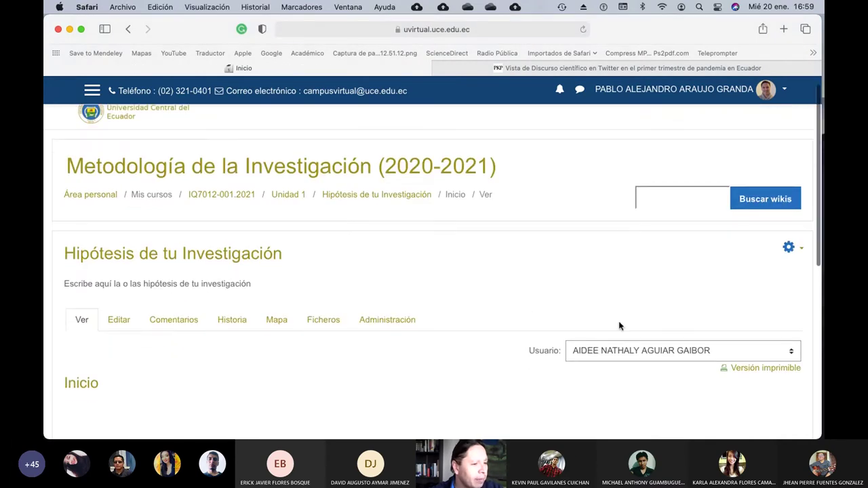
pyautogui.click(620, 348)
pyautogui.scroll(-5, 621, 345)
pyautogui.scroll(-5, 620, 344)
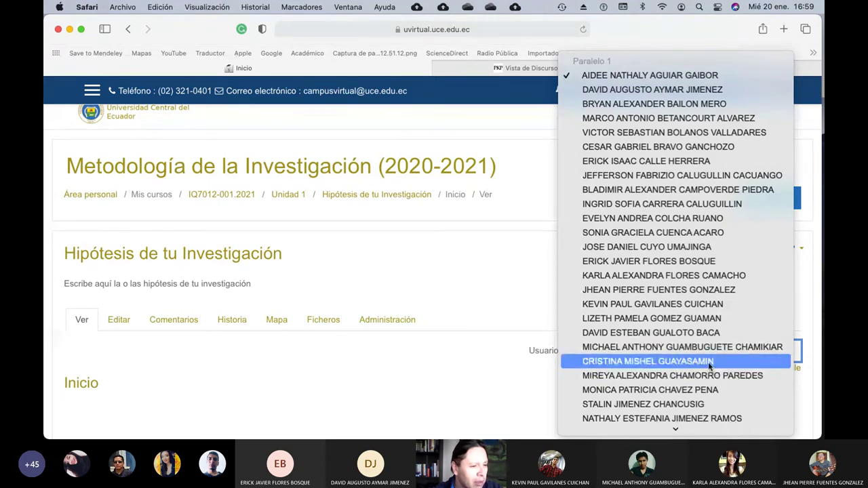
pyautogui.click(515, 260)
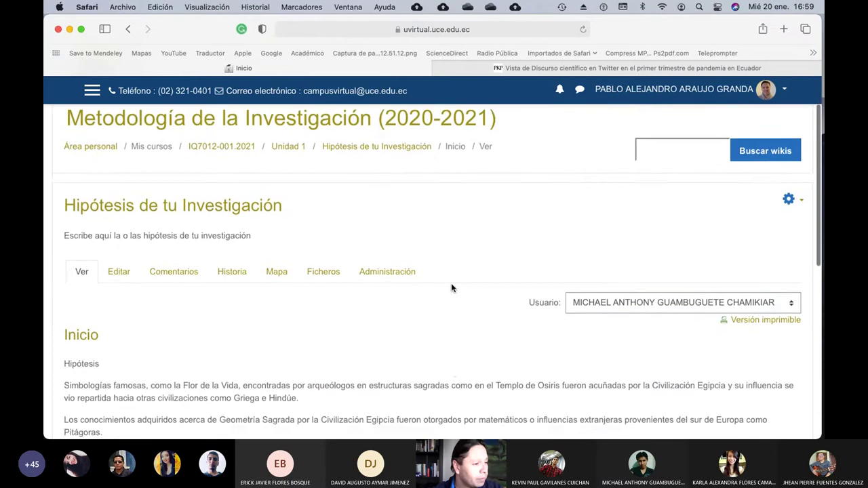
pyautogui.scroll(-3, 451, 288)
pyautogui.scroll(-1, 451, 288)
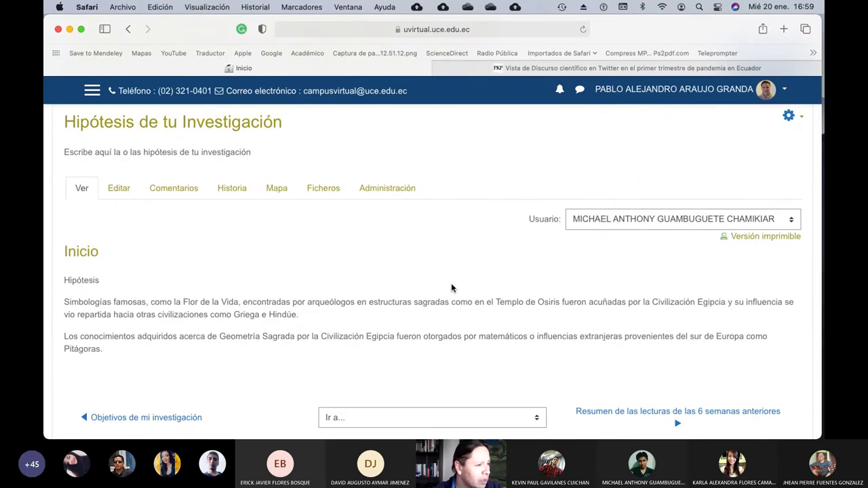
# Step: Open the sacred geometry student's hypothesis page for editing and add the heading "Objetivo:" above Hipótesis
pyautogui.click(127, 191)
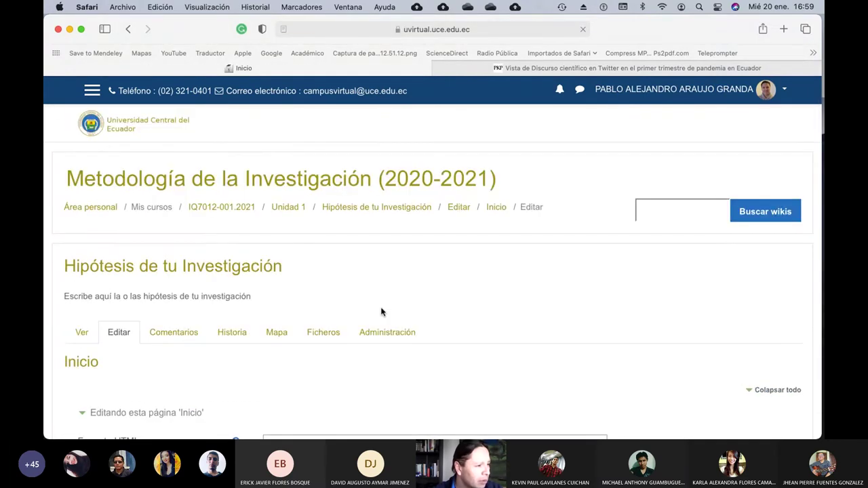
pyautogui.scroll(-5, 381, 312)
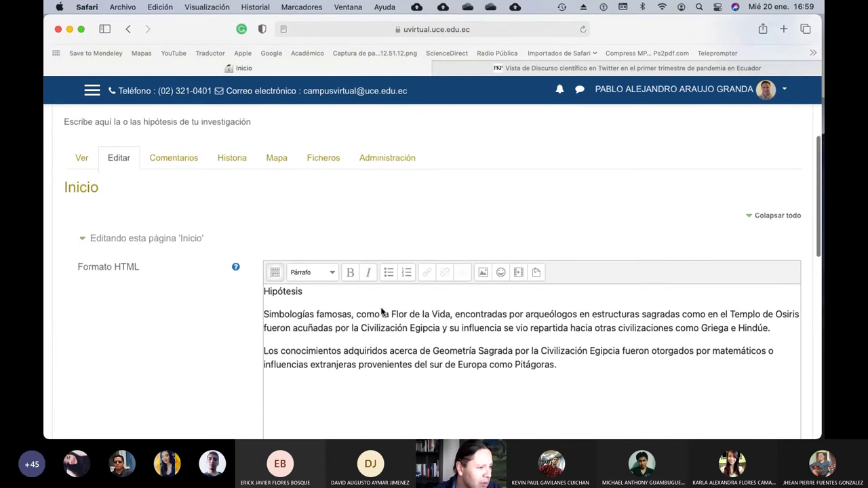
pyautogui.scroll(-2, 382, 312)
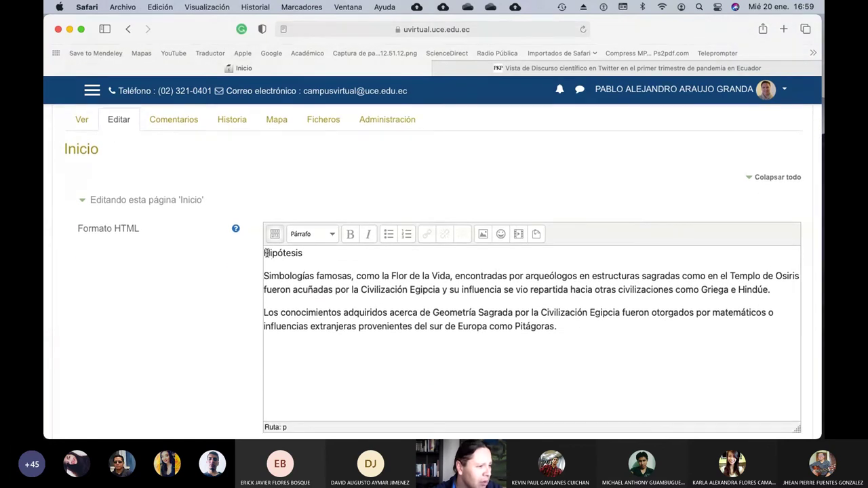
pyautogui.click(265, 253)
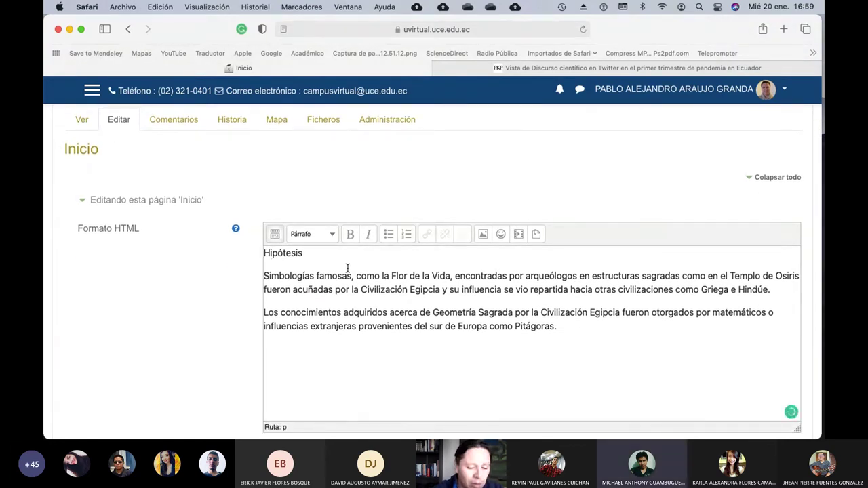
pyautogui.press('Return')
pyautogui.press('Return')
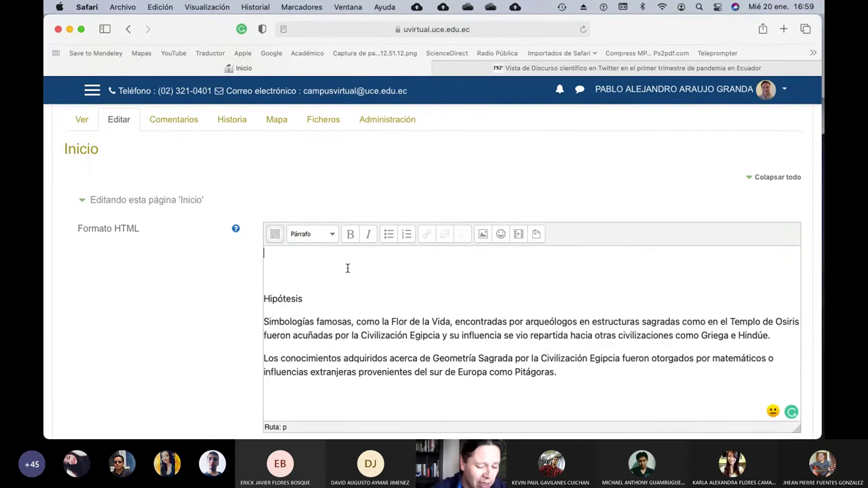
pyautogui.write('Objetivos')
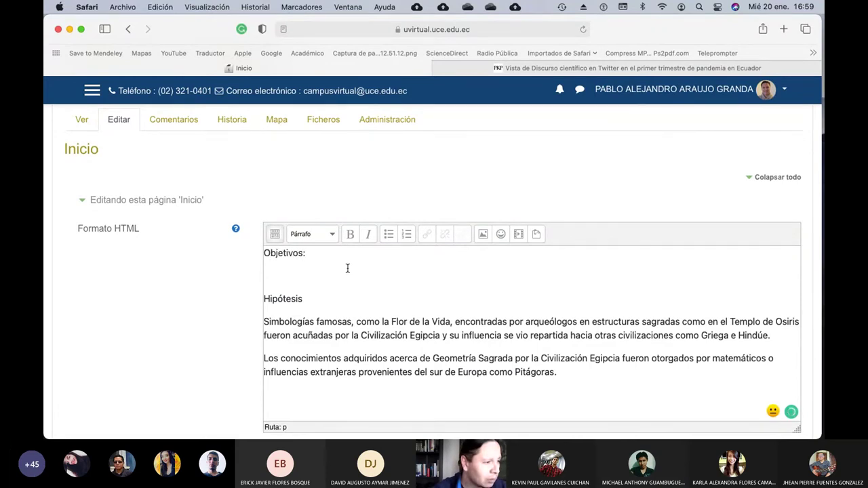
pyautogui.press('BackSpace')
pyautogui.write(':')
pyautogui.press('Return')
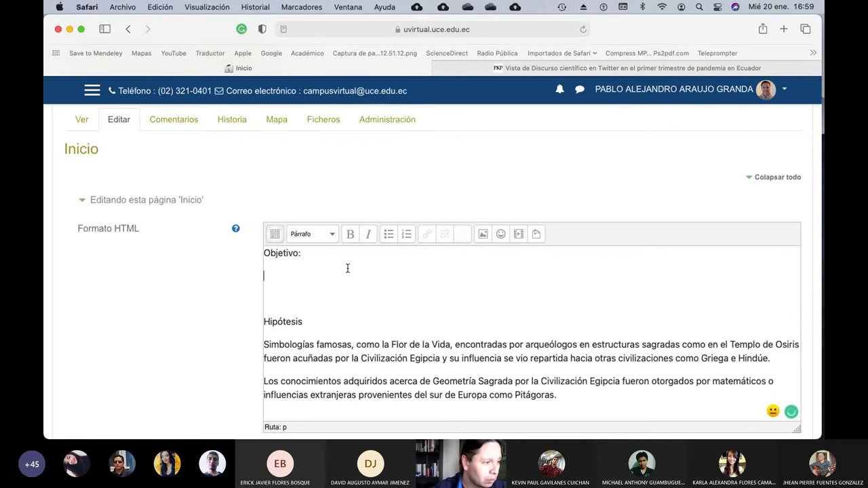
# Step: Paste the copied mathematical-geometric methods objective under the Objetivo heading and remove the blank line before Hipótesis
pyautogui.press('super+v')
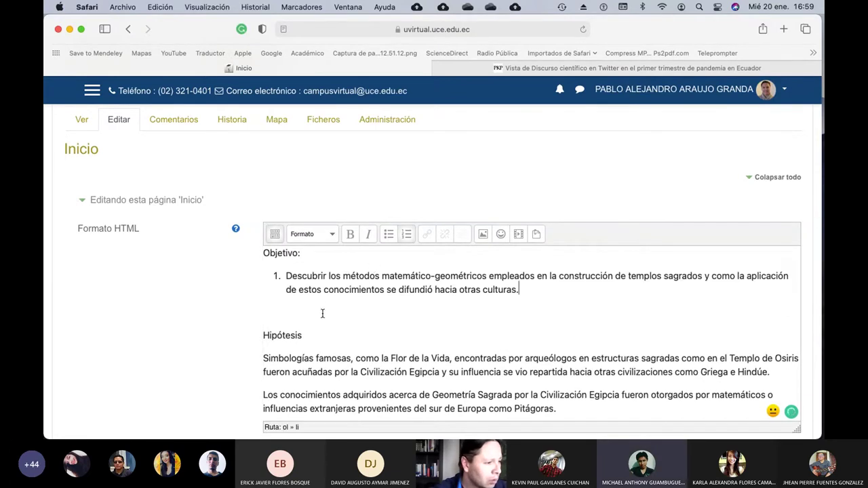
pyautogui.press('Down')
pyautogui.press('Down')
pyautogui.press('BackSpace')
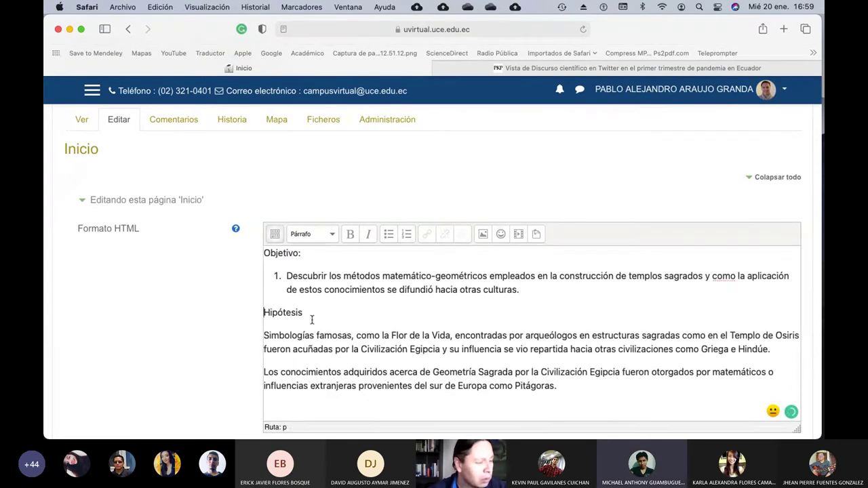
# Step: Save the edited wiki page and show its objective together with both hypotheses
pyautogui.scroll(-5, 411, 202)
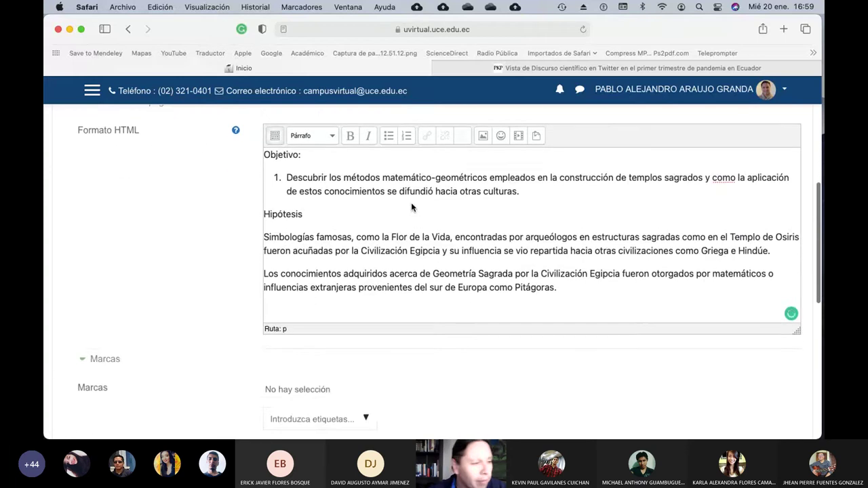
pyautogui.scroll(-2, 411, 202)
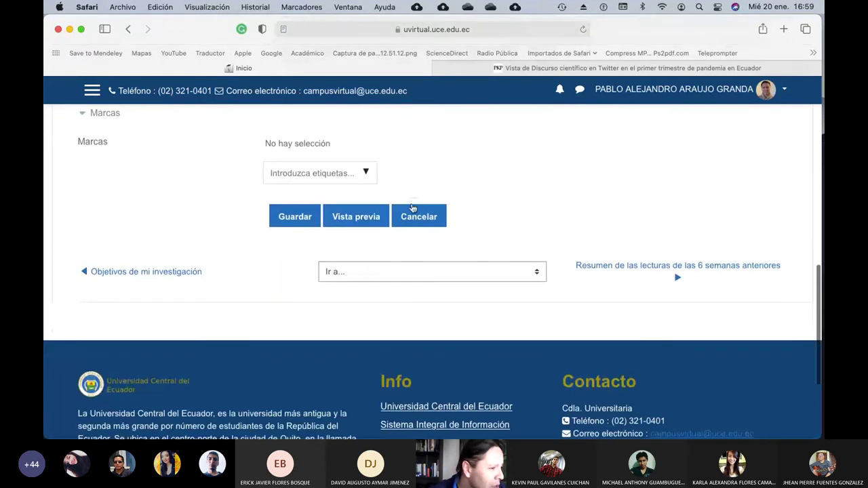
pyautogui.click(302, 220)
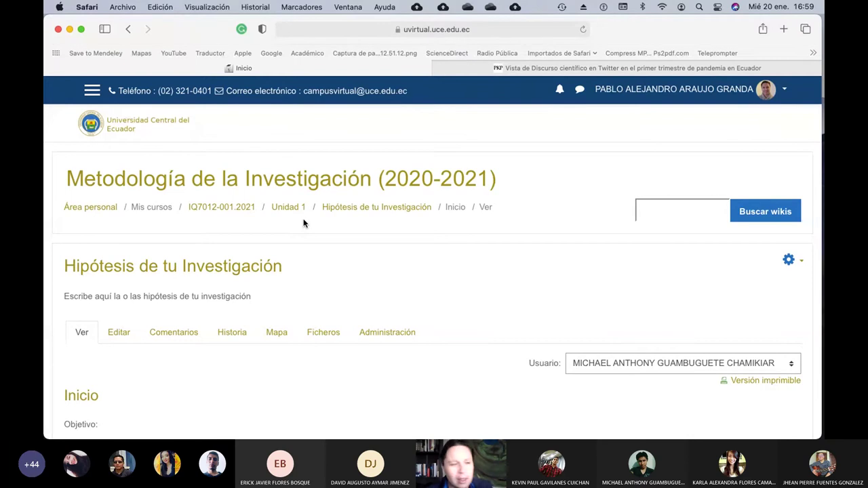
pyautogui.scroll(-4, 446, 290)
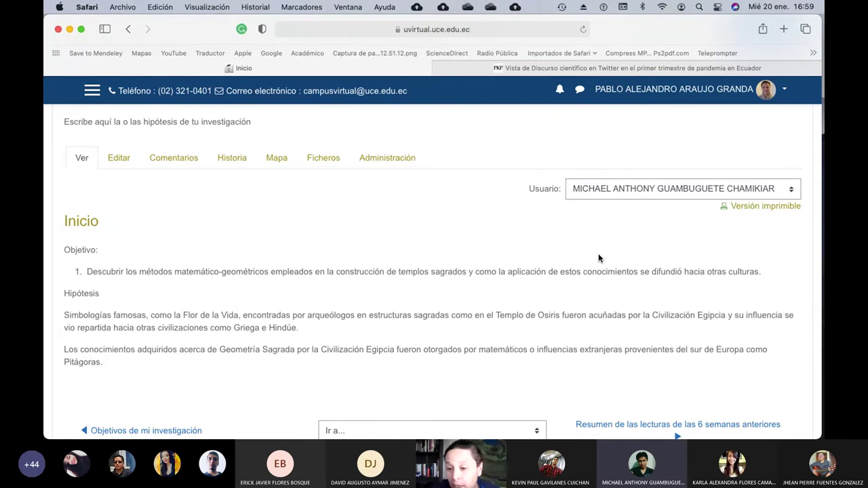
# Step: Check the version history of the hypothesis page and return to viewing its content
pyautogui.click(248, 159)
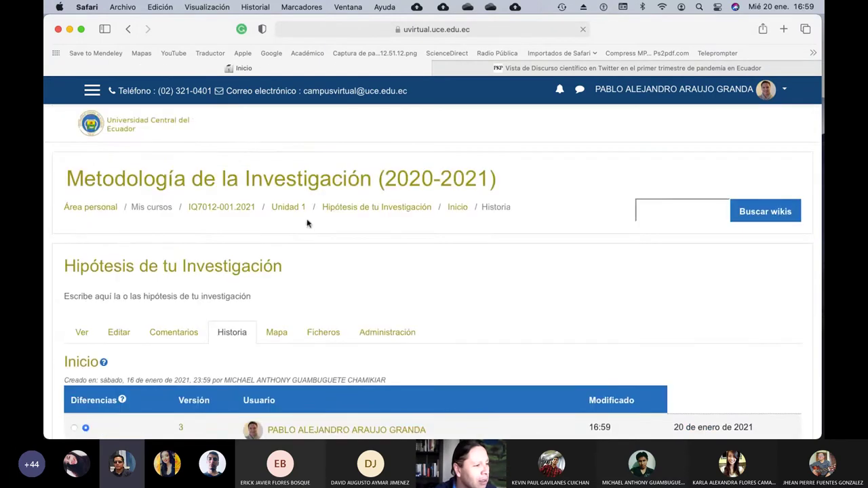
pyautogui.scroll(-4, 455, 274)
pyautogui.scroll(-1, 454, 275)
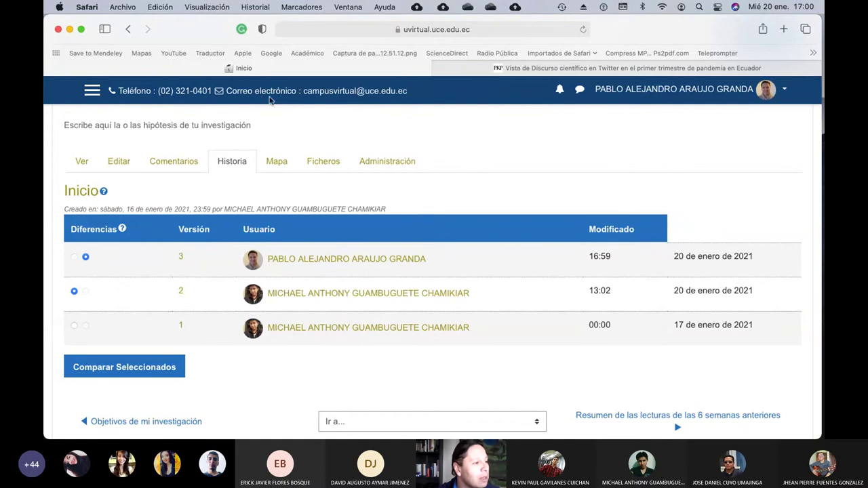
pyautogui.click(85, 164)
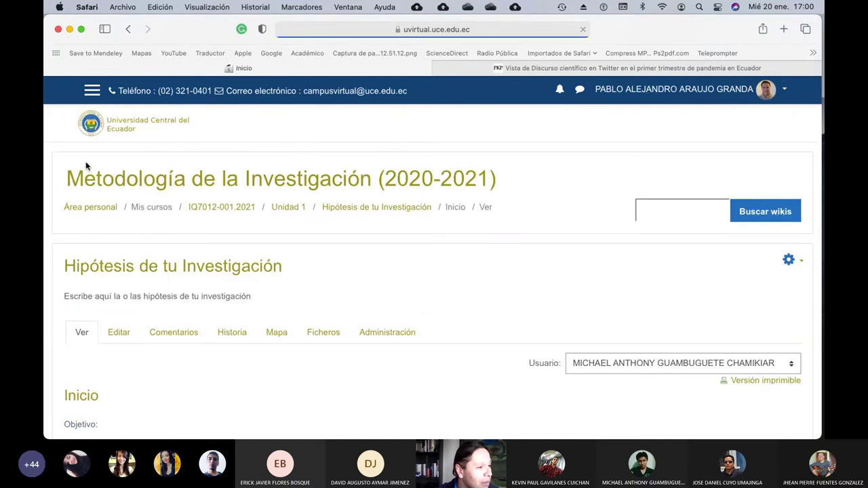
pyautogui.scroll(-5, 424, 316)
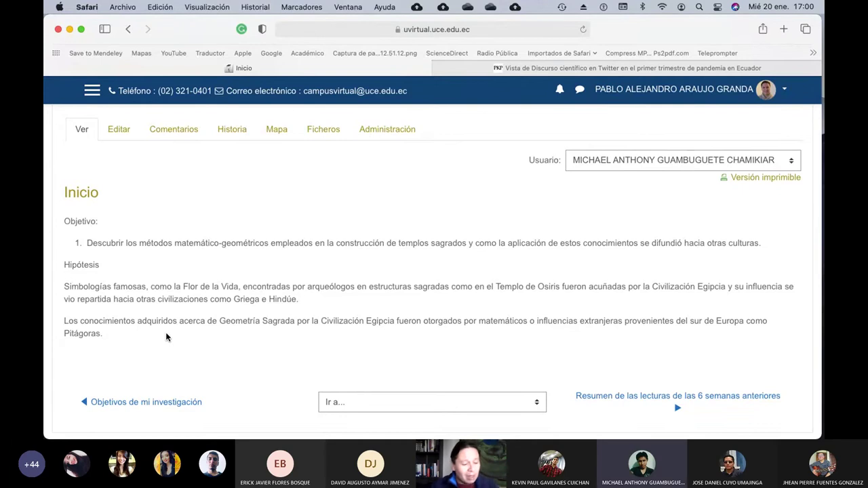
# Step: Switch to PowerPoint and review slide 12, Hipótesis del Estudio, in the Objetivos e hipótesis presentation
pyautogui.hotkey('ctrl', 'Up')
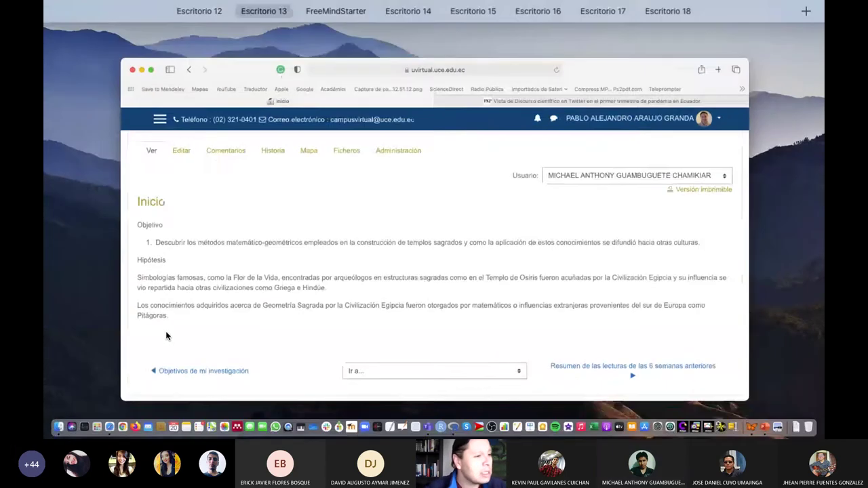
pyautogui.click(161, 269)
pyautogui.press('super+Tab')
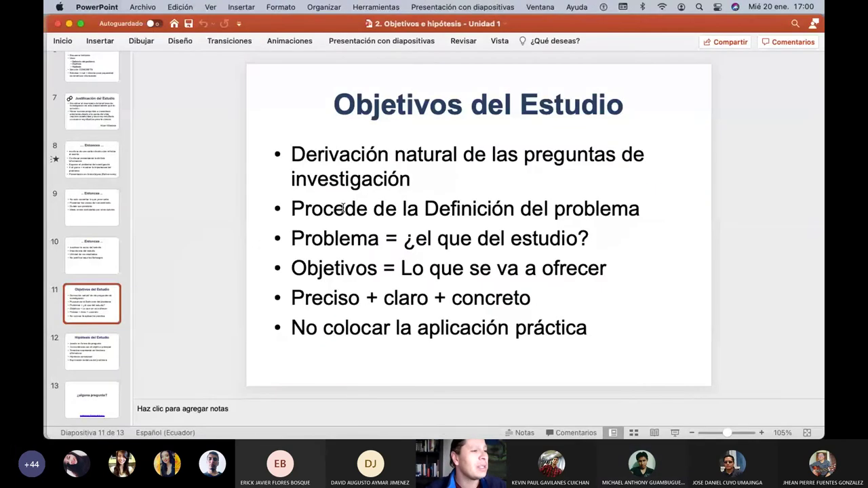
pyautogui.click(86, 358)
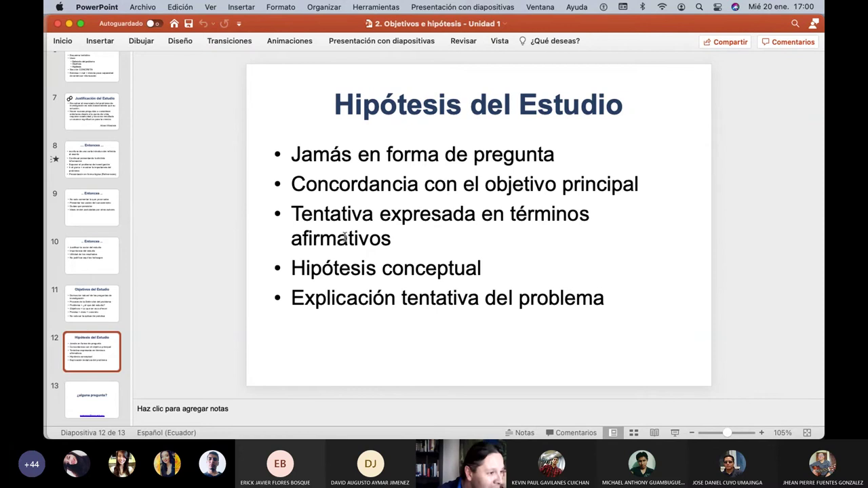
pyautogui.hotkey('ctrl', 'Up')
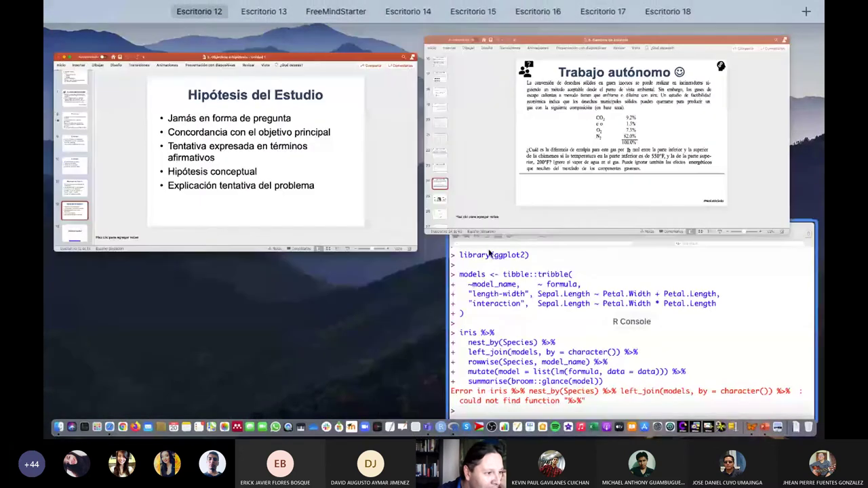
pyautogui.click(326, 227)
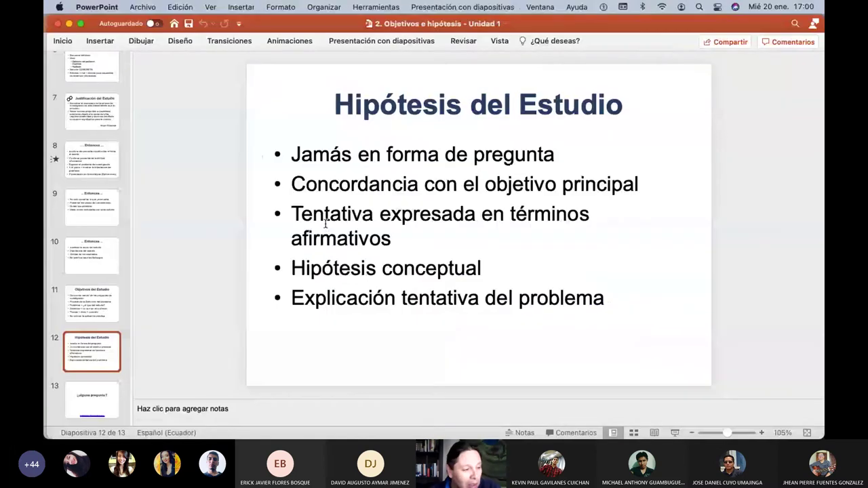
# Step: Return to the wiki in Safari and highlight the objective's first part, from "Descubrir los métodos" to "templos sagrados"
pyautogui.press('super+Tab')
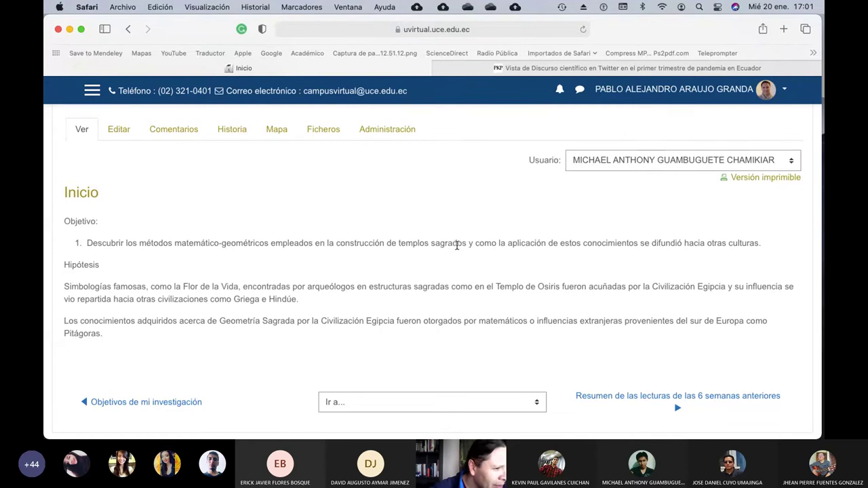
pyautogui.moveTo(466, 243); pyautogui.dragTo(83, 242)
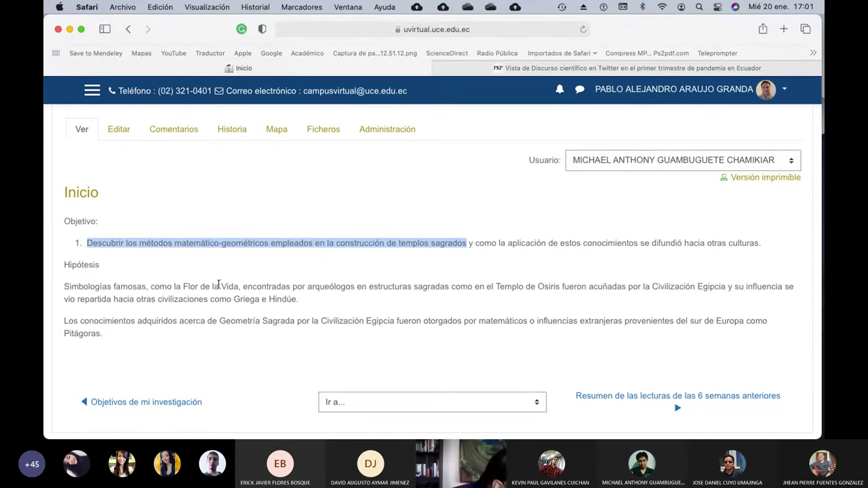
pyautogui.click(403, 308)
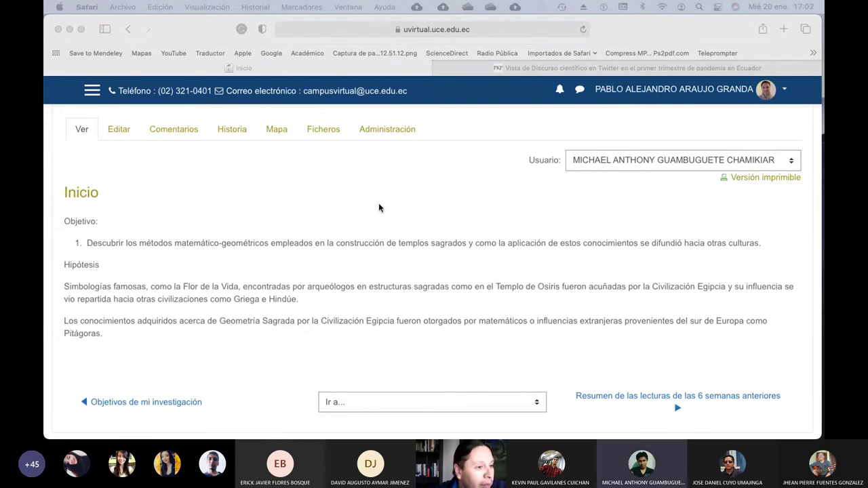
# Step: Reload the sacred geometry student's hypothesis page and reread the objective and both hypotheses
pyautogui.click(583, 31)
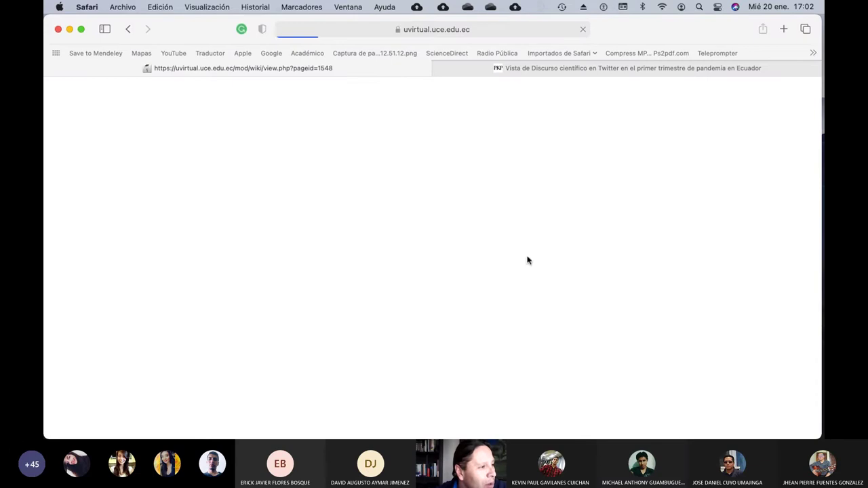
pyautogui.scroll(-5, 447, 182)
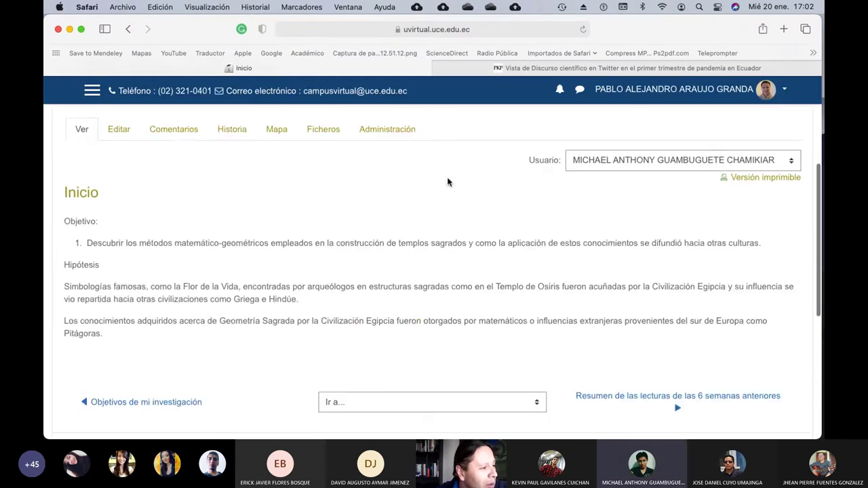
pyautogui.scroll(2, 447, 182)
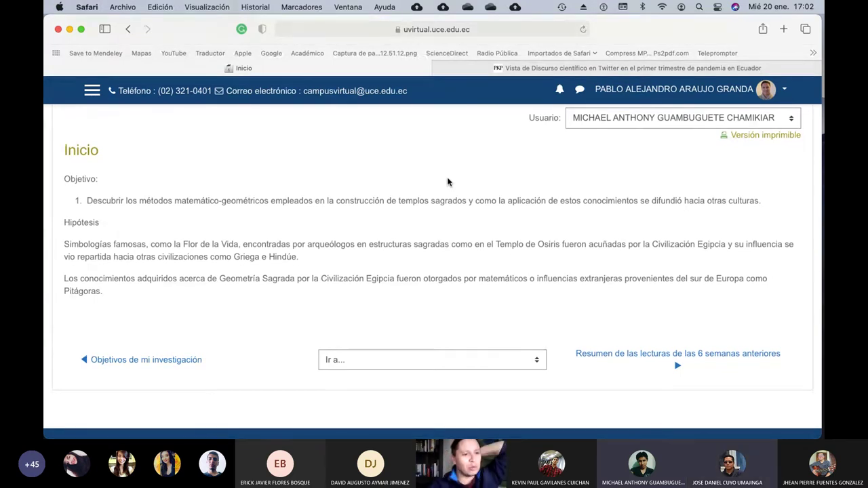
pyautogui.scroll(-1, 447, 182)
pyautogui.scroll(3, 447, 182)
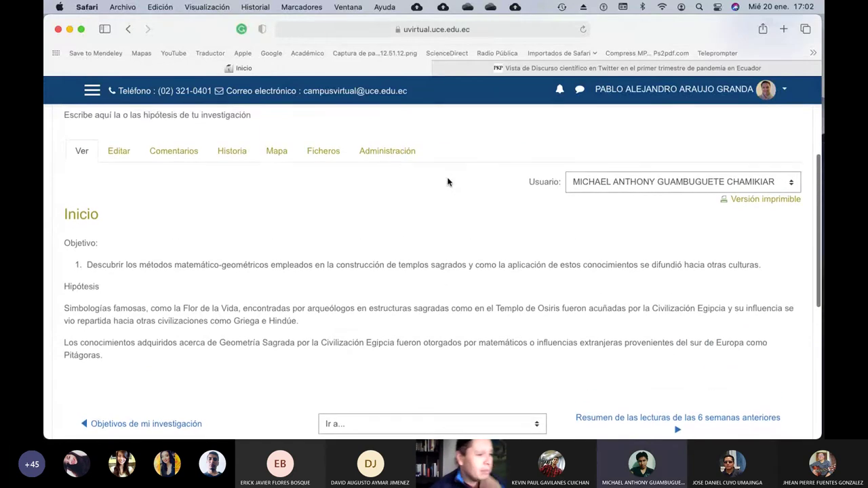
# Step: Select the next student in the hypothesis wiki and show the hypothesis about the effects of psychedelic drugs
pyautogui.click(638, 182)
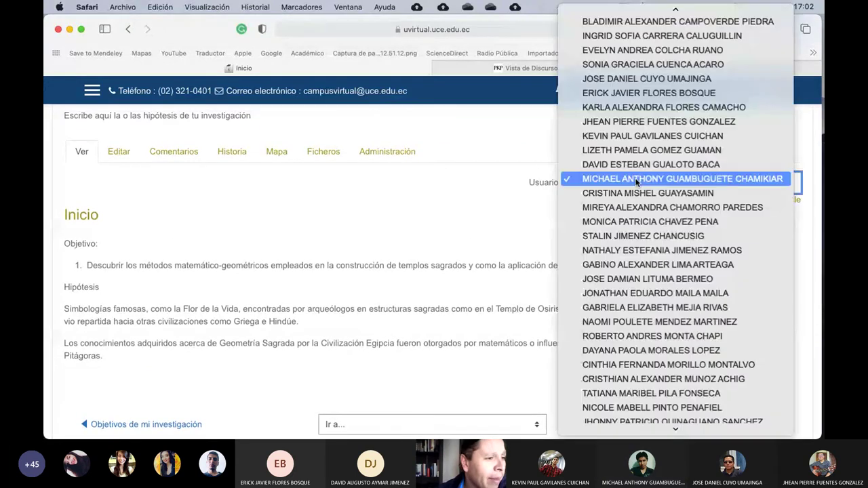
pyautogui.click(687, 194)
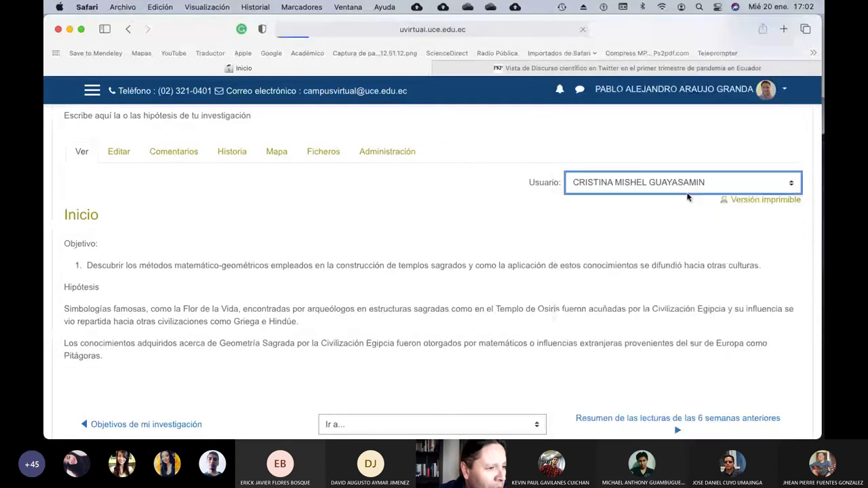
pyautogui.scroll(-3, 343, 268)
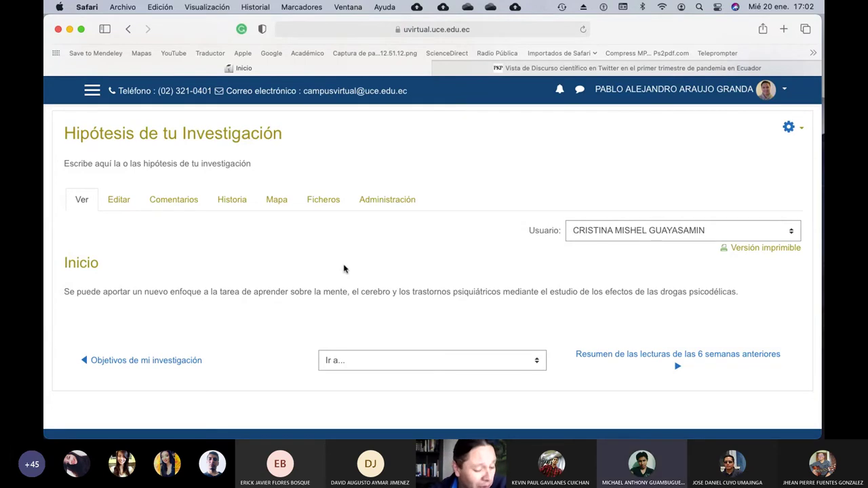
# Step: Switch to PowerPoint to check the Hipótesis del Estudio slide, and return to the psychedelic drugs hypothesis in Safari
pyautogui.hotkey('ctrl', 'Up')
pyautogui.click(370, 238)
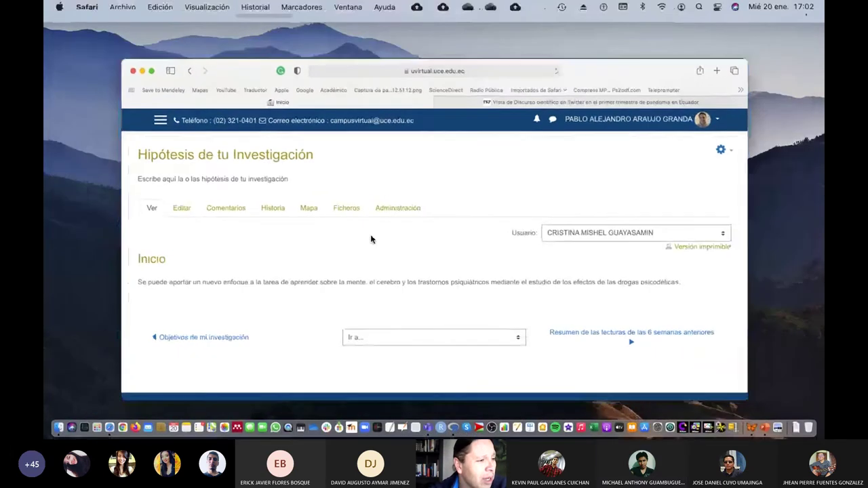
pyautogui.press('super+Tab')
pyautogui.press('super+Tab')
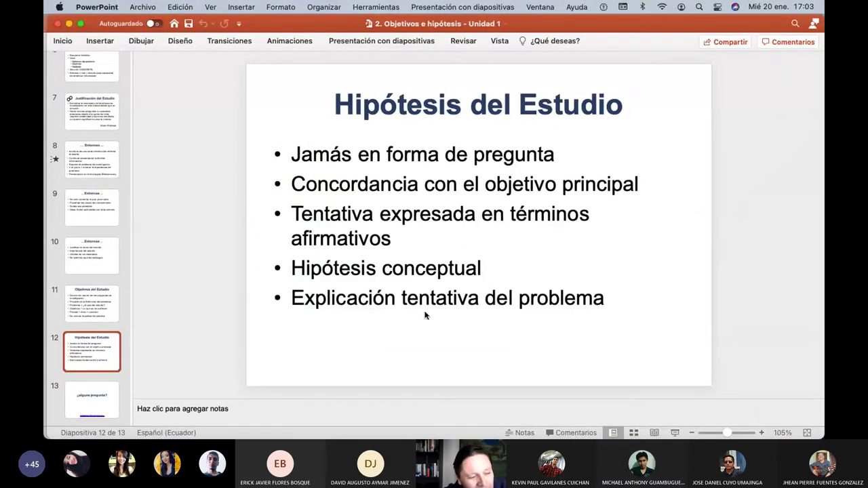
pyautogui.hotkey('ctrl', 'Up')
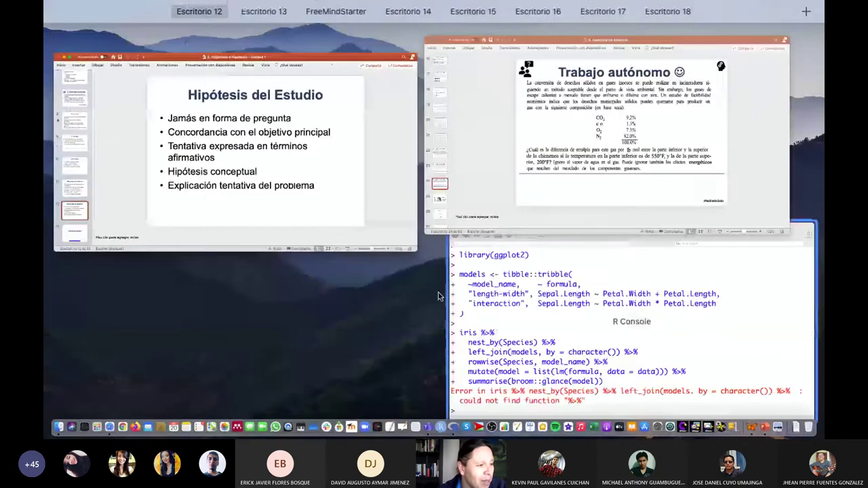
pyautogui.click(345, 185)
pyautogui.press('super+Tab')
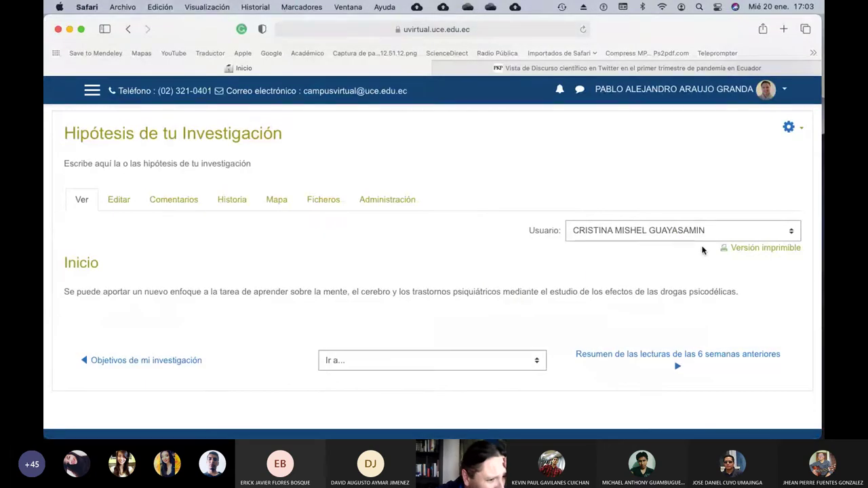
# Step: Go back to the course's Unidad 1 and open the El Problema de Investigación wiki
pyautogui.scroll(3, 454, 267)
pyautogui.scroll(2, 454, 267)
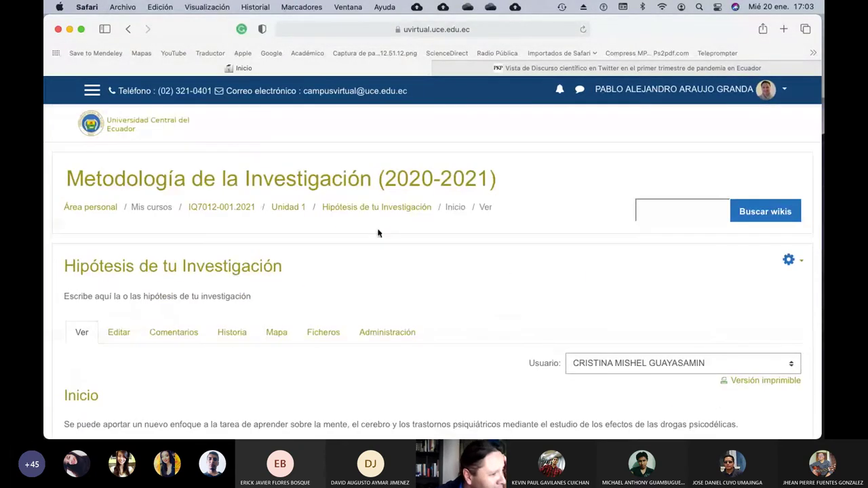
pyautogui.click(290, 208)
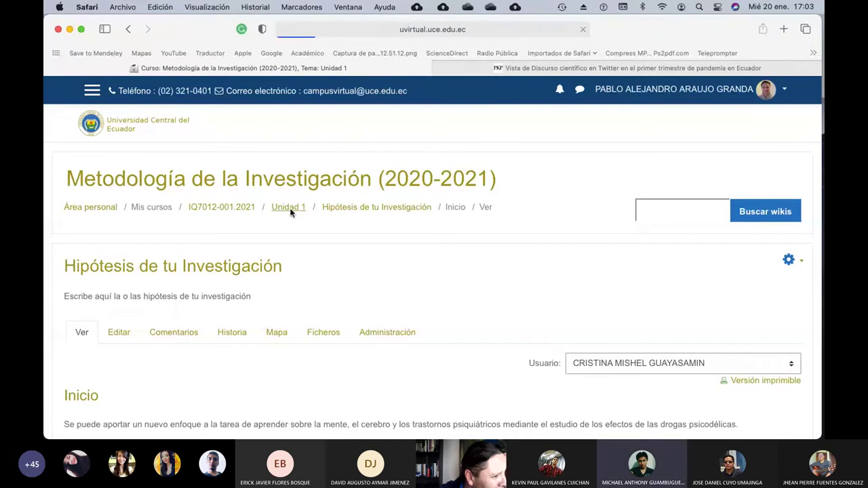
pyautogui.scroll(-5, 388, 227)
pyautogui.scroll(-2, 390, 229)
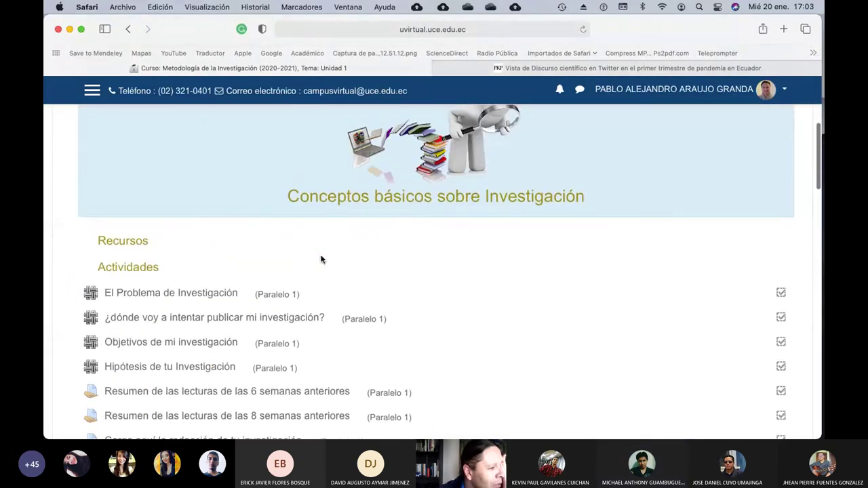
pyautogui.click(215, 293)
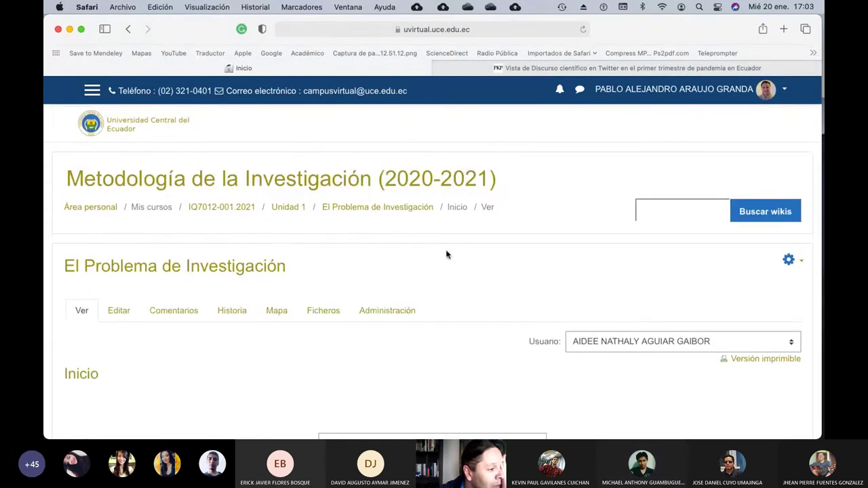
# Step: Select the student researching psychedelic drugs in the problem wiki and read their research questions
pyautogui.scroll(-5, 497, 257)
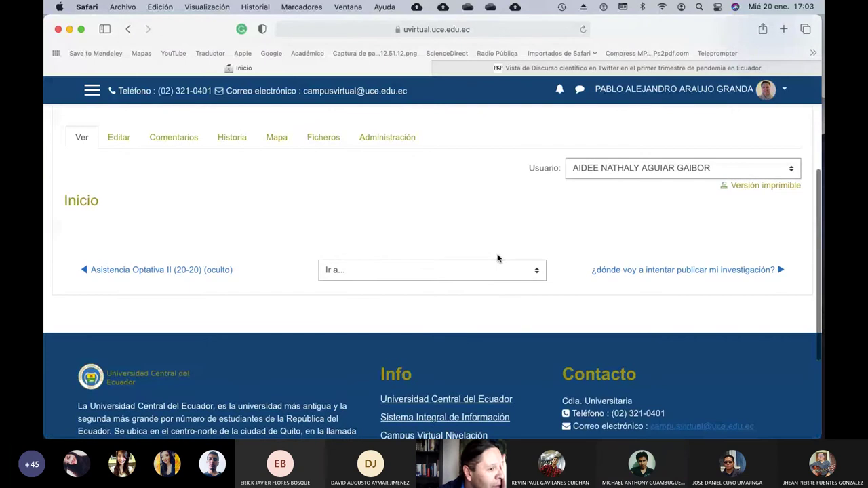
pyautogui.click(649, 168)
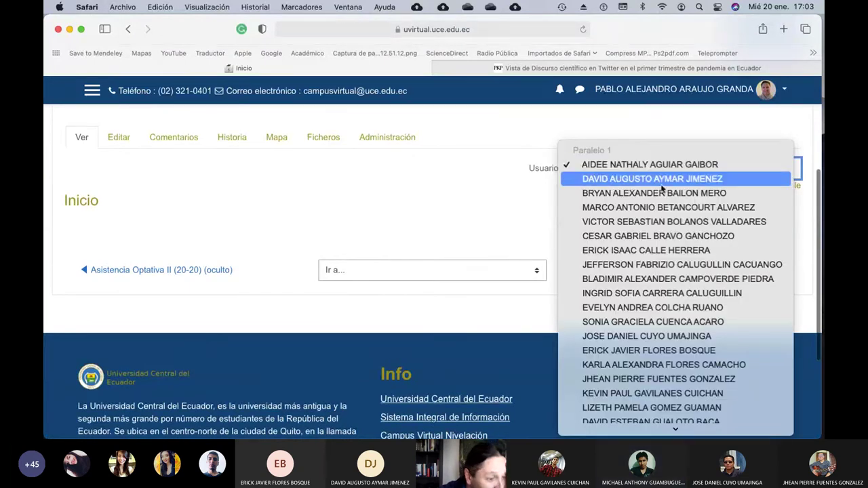
pyautogui.scroll(-5, 713, 362)
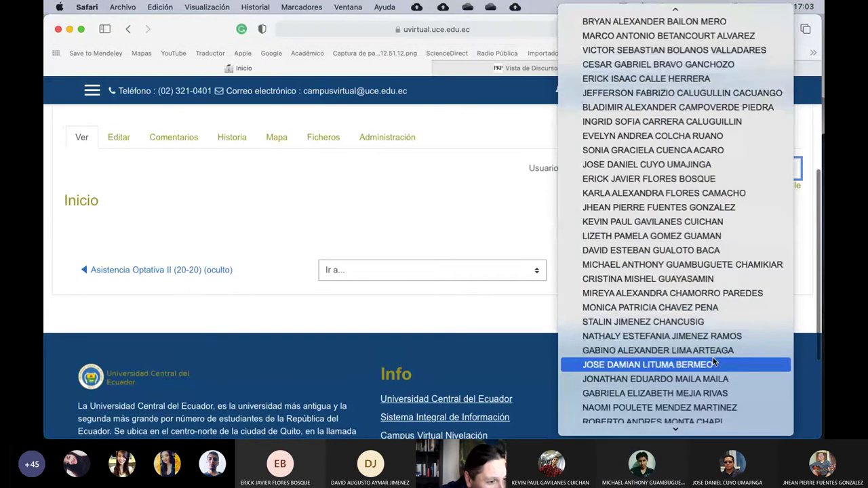
pyautogui.click(712, 278)
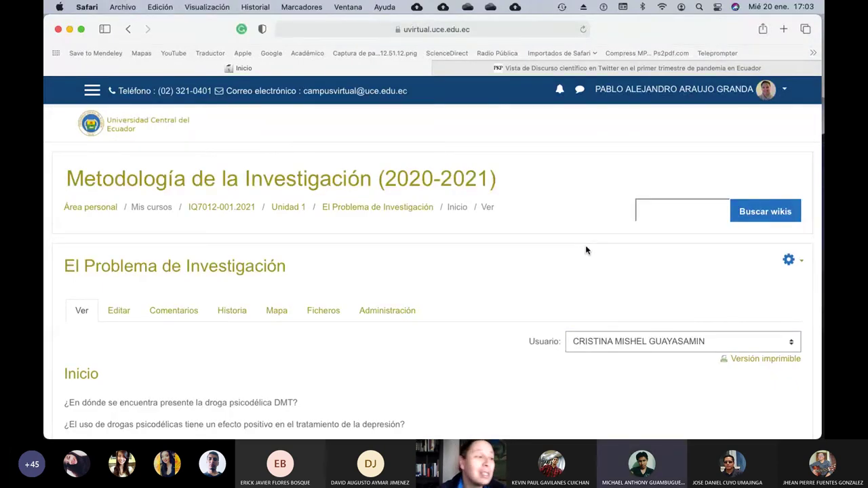
pyautogui.scroll(-4, 516, 252)
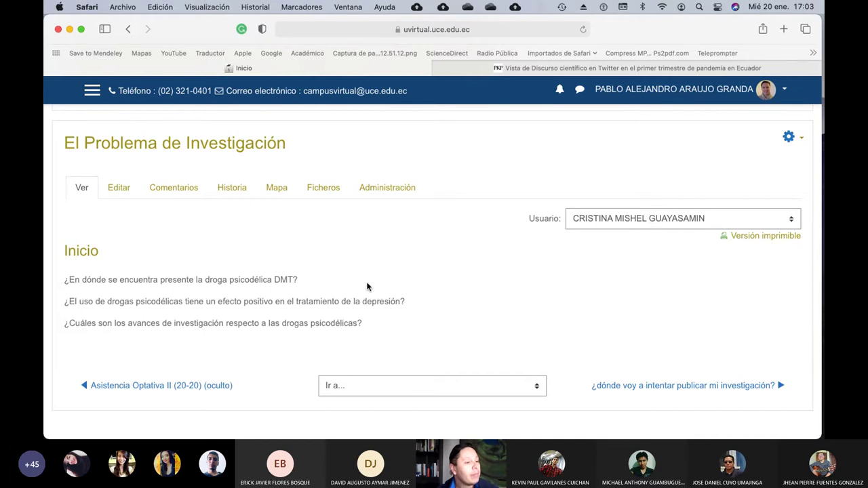
# Step: Return to Unidad 1 and open the assignment Carga aquí la redacción de tu investigación to review its grading summary and due date
pyautogui.scroll(3, 366, 286)
pyautogui.click(231, 155)
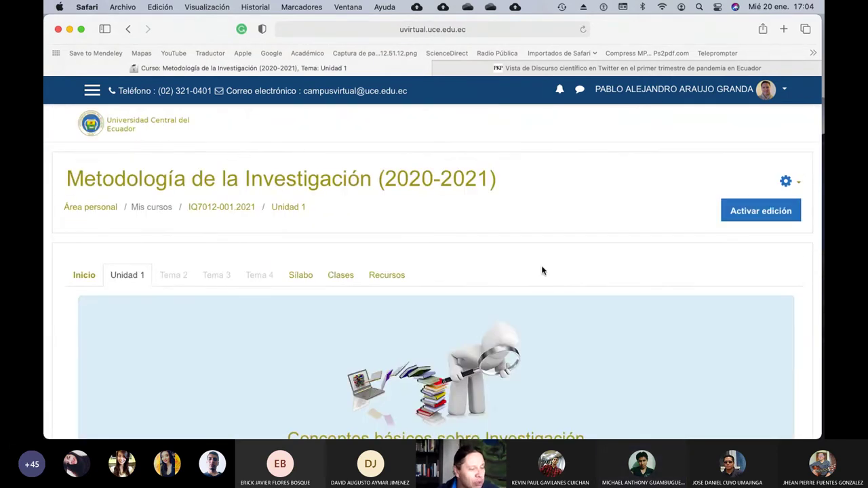
pyautogui.scroll(-2, 541, 271)
pyautogui.scroll(-5, 541, 270)
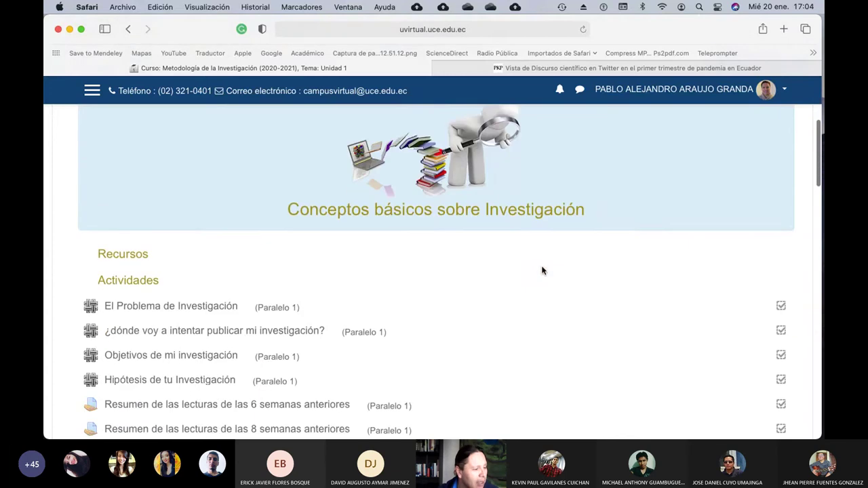
pyautogui.scroll(-1, 542, 271)
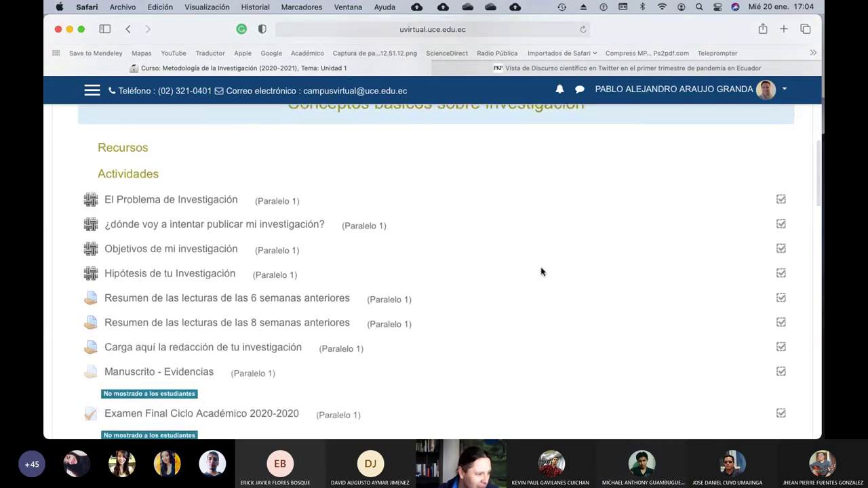
pyautogui.click(260, 353)
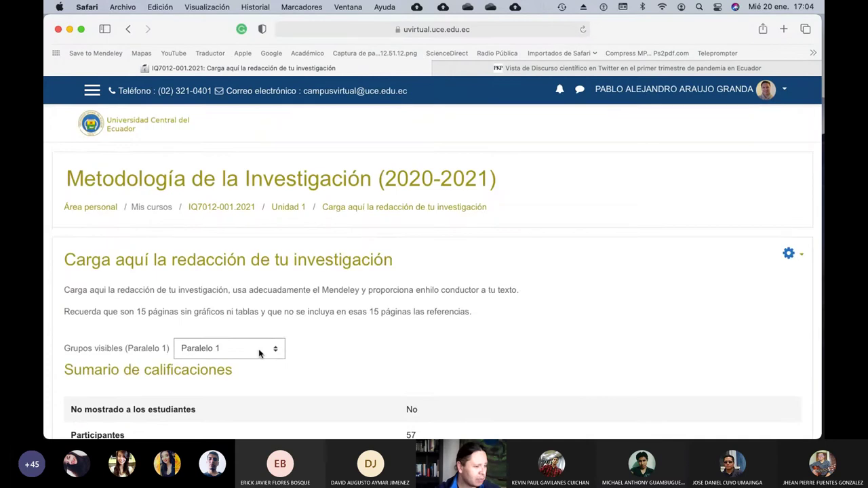
pyautogui.scroll(-2, 471, 333)
pyautogui.scroll(-2, 471, 333)
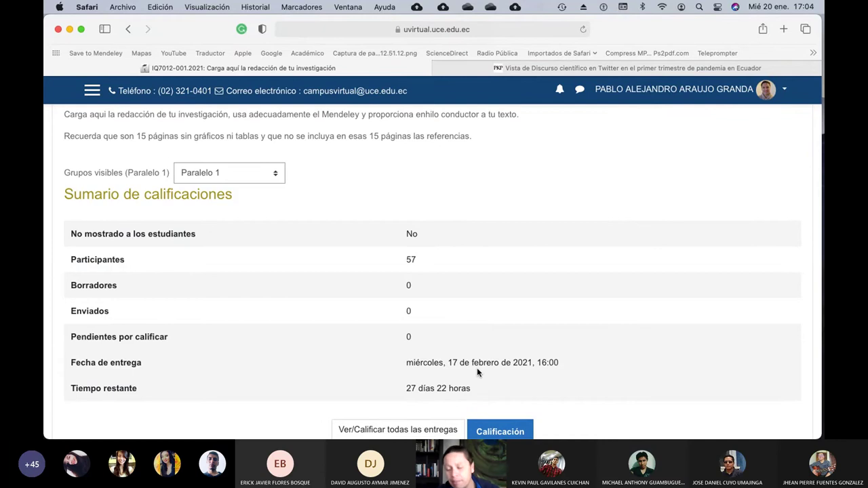
# Step: Return to the Unidad 1 activities and open Resumen de las lecturas de las 6 semanas anteriores to review its instructions and summary
pyautogui.click(129, 29)
pyautogui.scroll(-3, 333, 242)
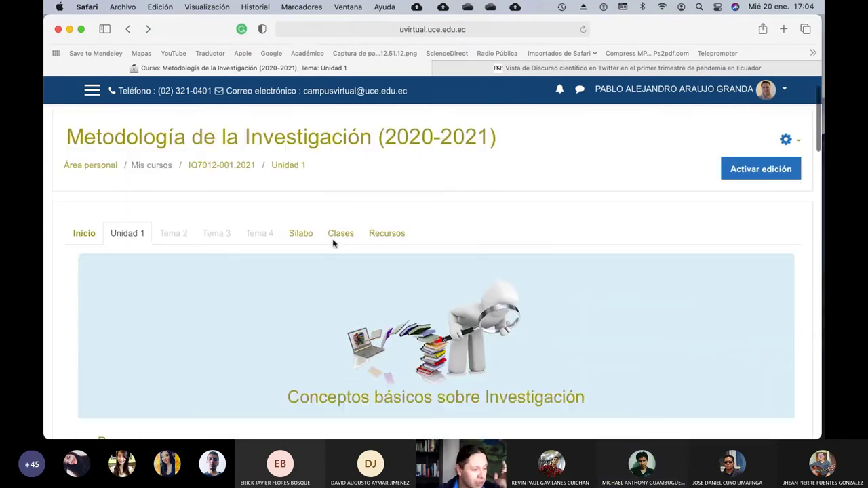
pyautogui.scroll(-3, 333, 242)
pyautogui.scroll(-2, 333, 242)
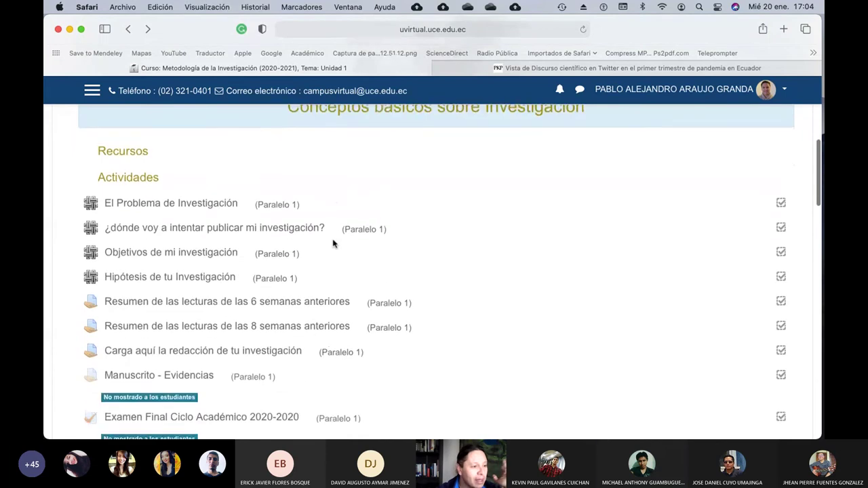
pyautogui.click(302, 307)
pyautogui.scroll(-2, 399, 316)
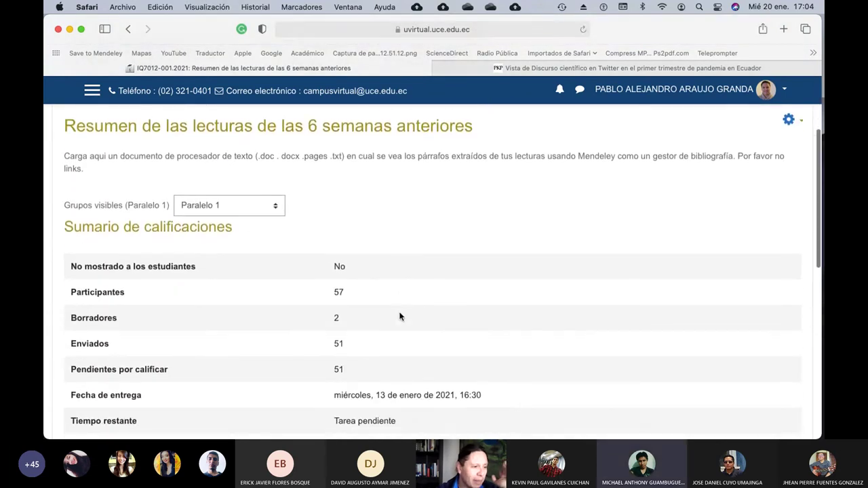
# Step: Leave the six-week reading summary and reopen Carga aquí la redacción de tu investigación to recheck its page requirement and deadline
pyautogui.click(128, 28)
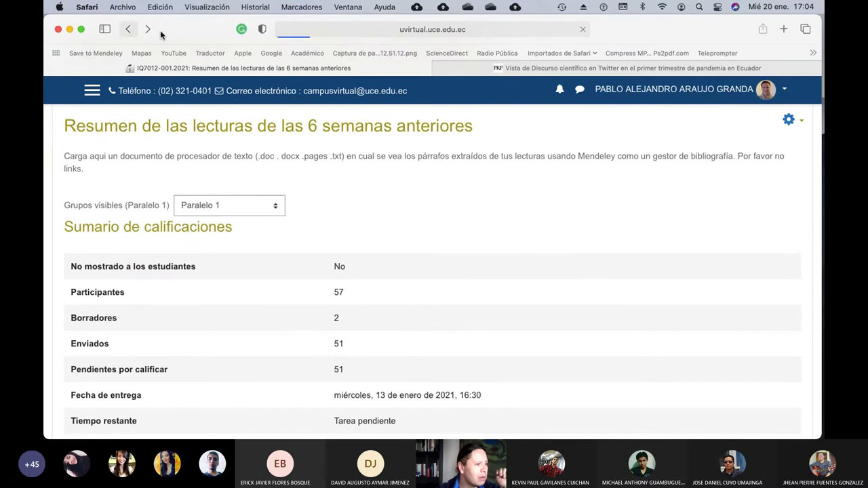
pyautogui.scroll(-6, 430, 282)
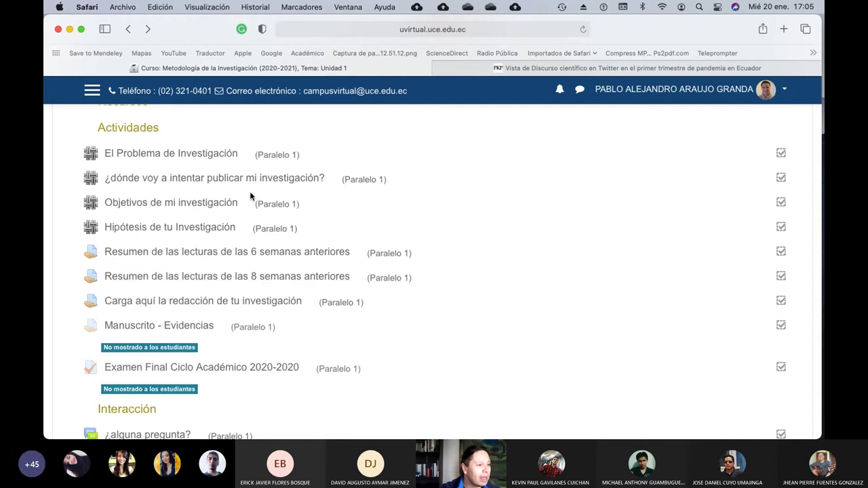
pyautogui.click(218, 300)
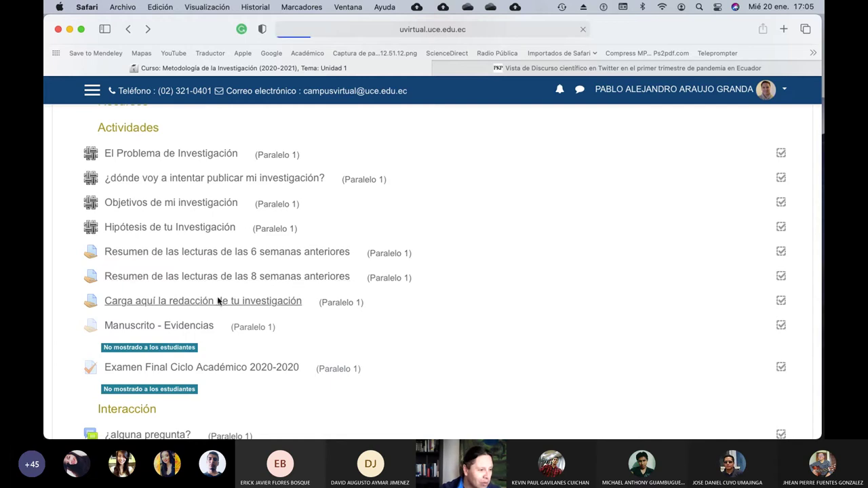
pyautogui.scroll(-4, 409, 362)
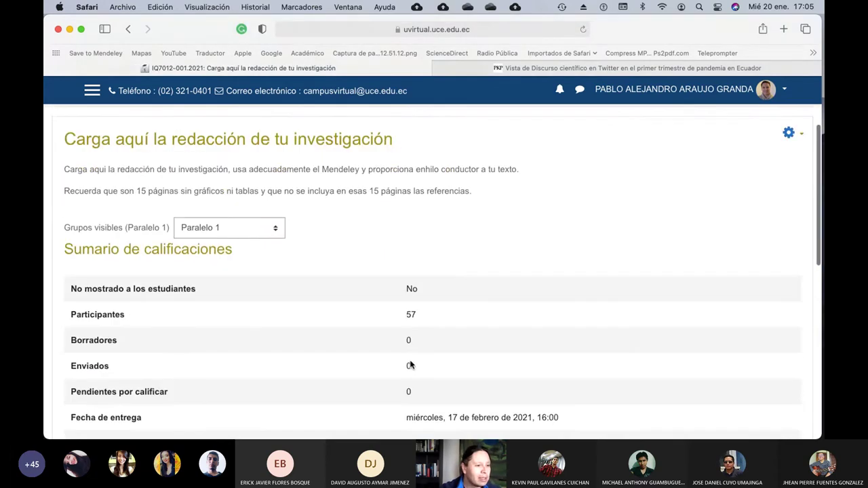
pyautogui.scroll(-2, 410, 362)
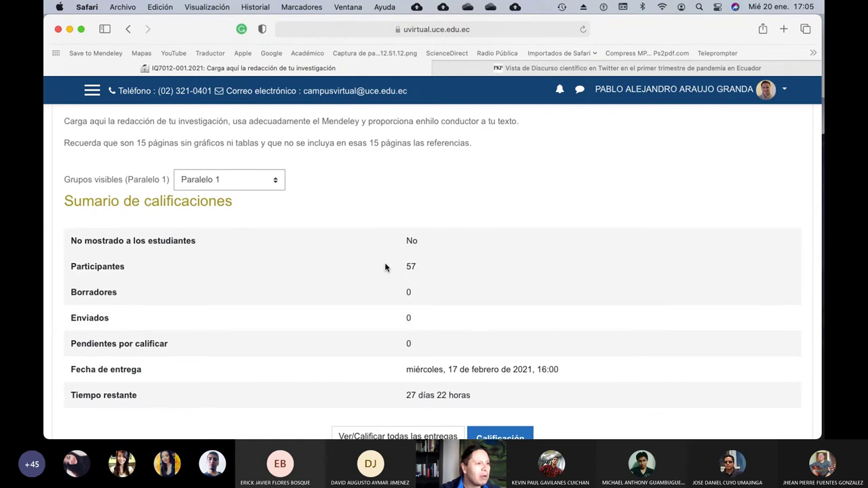
pyautogui.scroll(3, 385, 267)
# Step: Return to Unidad 1 and open the wiki ¿dónde voy a intentar publicar mi investigación? in reading view
pyautogui.click(128, 28)
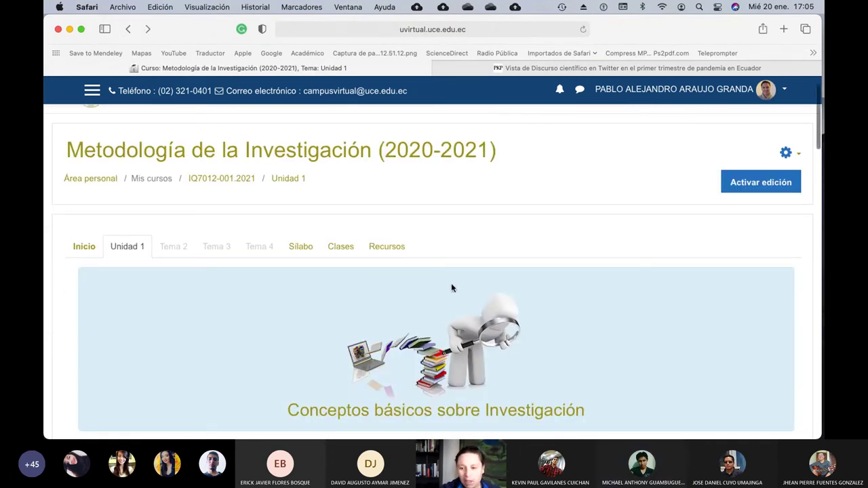
pyautogui.scroll(-3, 450, 285)
pyautogui.scroll(-5, 451, 288)
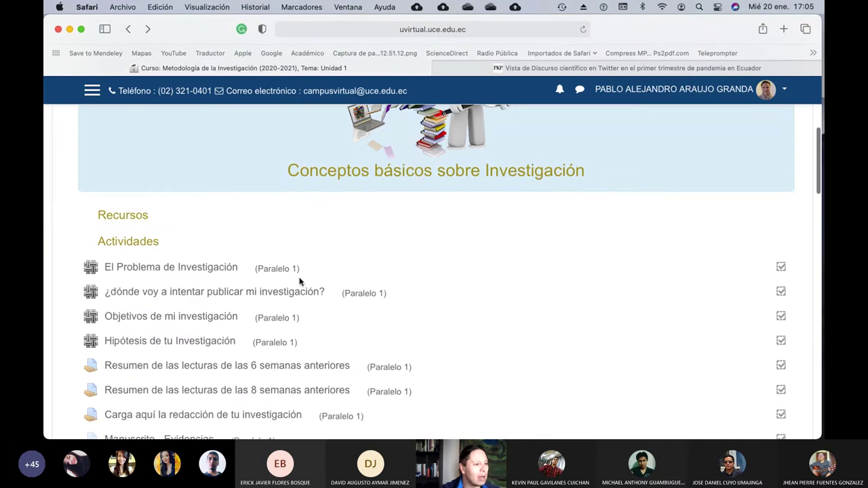
pyautogui.click(259, 293)
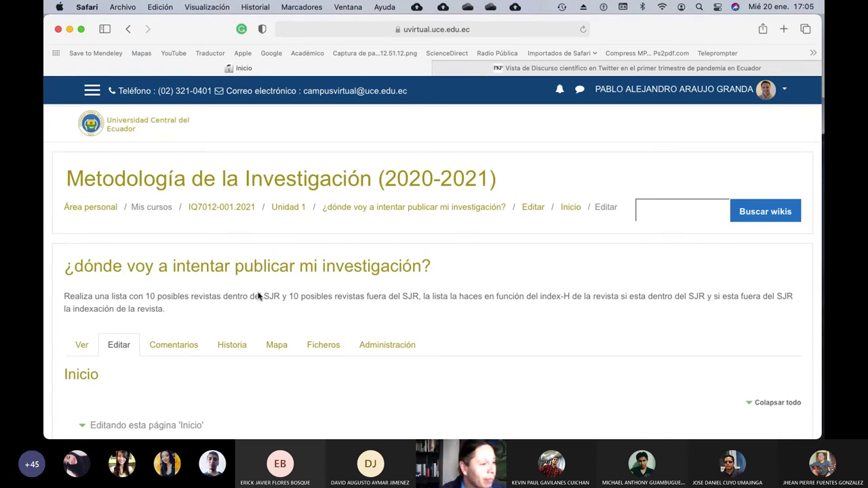
pyautogui.scroll(-3, 258, 294)
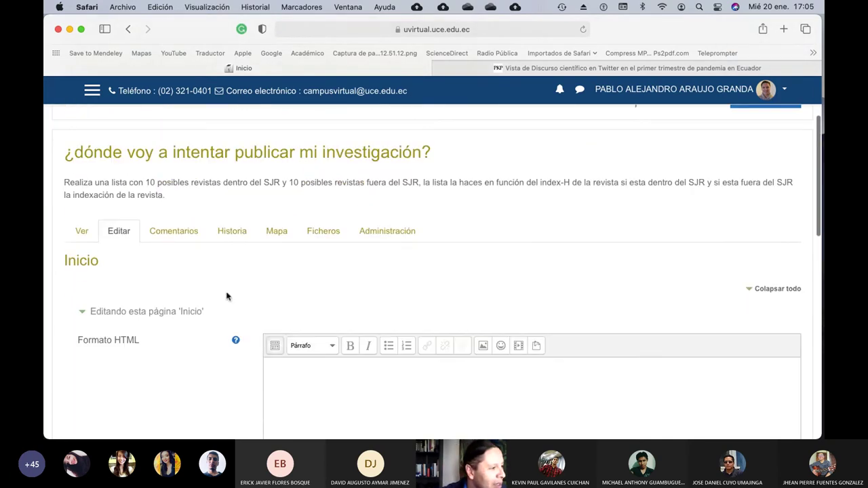
pyautogui.click(89, 235)
pyautogui.scroll(-5, 345, 279)
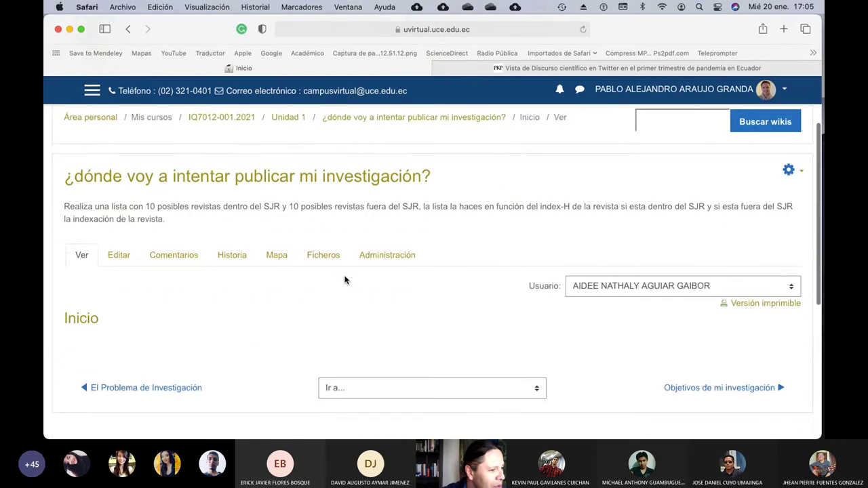
# Step: Select the second student in the publication wiki and read through their list of journals with H index, area and link
pyautogui.scroll(2, 620, 228)
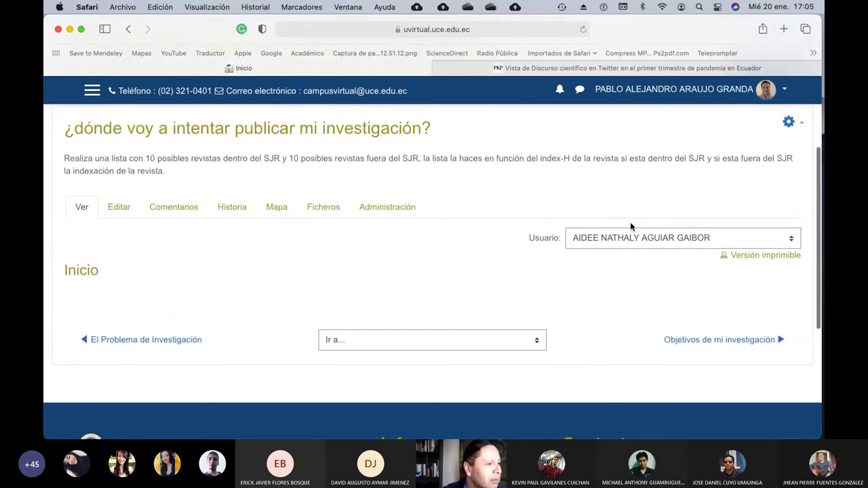
pyautogui.click(686, 245)
pyautogui.click(702, 245)
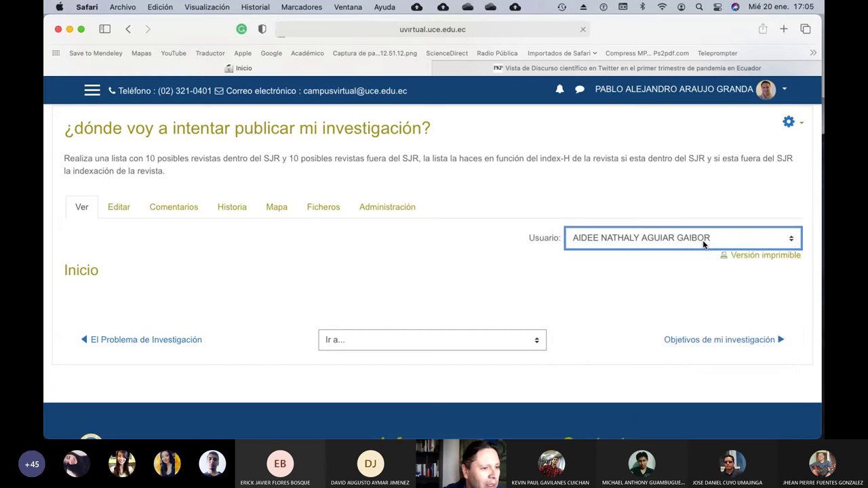
pyautogui.scroll(-10, 468, 213)
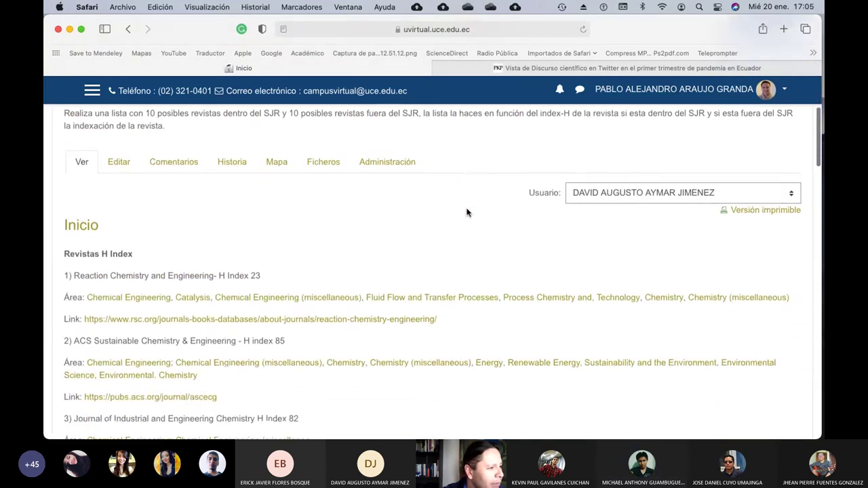
pyautogui.scroll(-9, 467, 214)
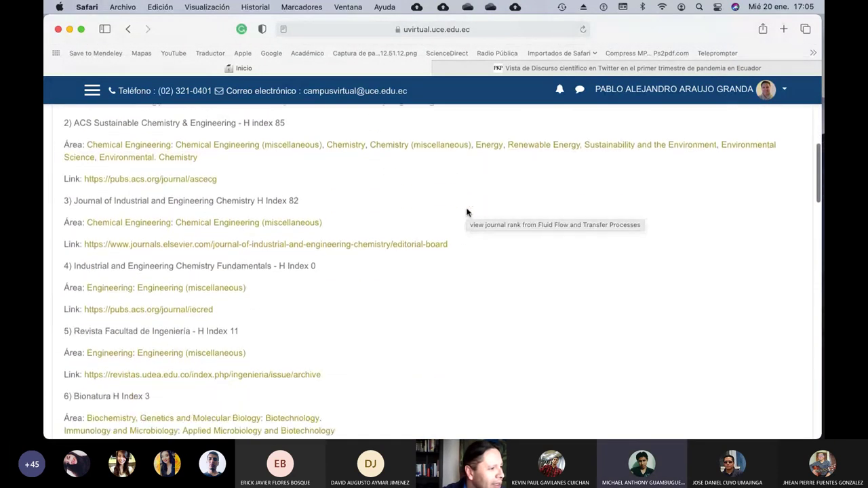
# Step: Read through the rest of the student's journal list, including the Revistas sin H Index section, and return to its beginning
pyautogui.scroll(-10, 467, 213)
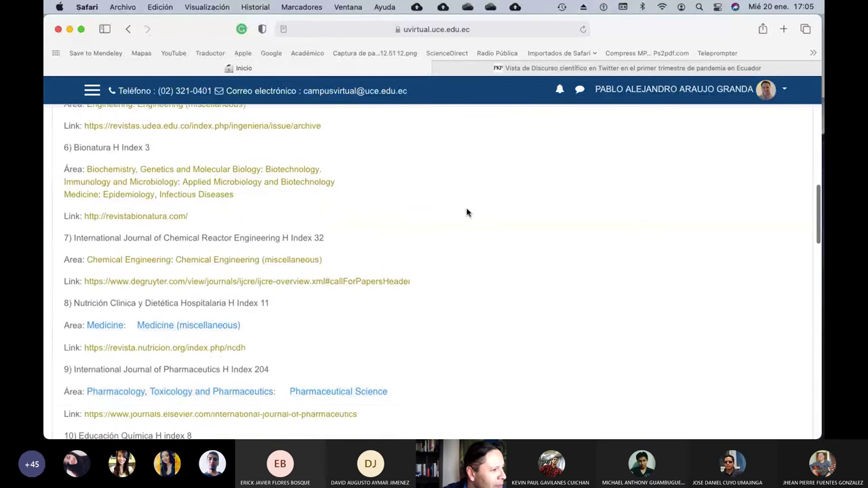
pyautogui.scroll(-11, 467, 213)
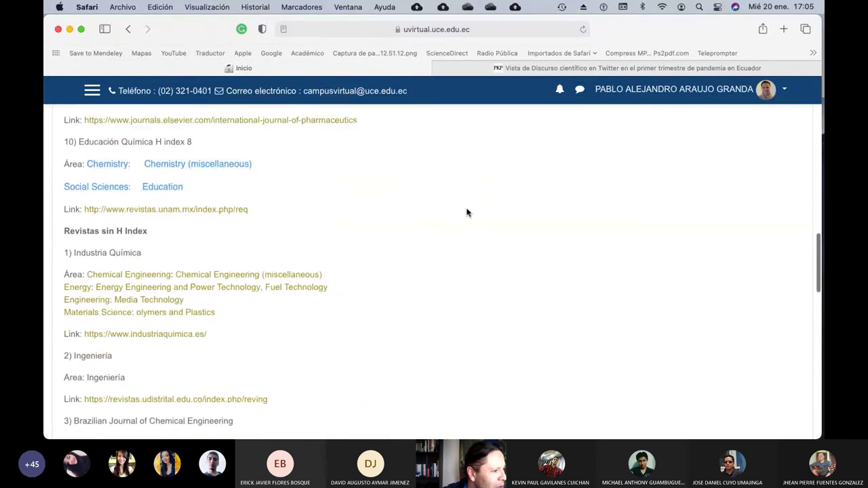
pyautogui.scroll(-12, 467, 212)
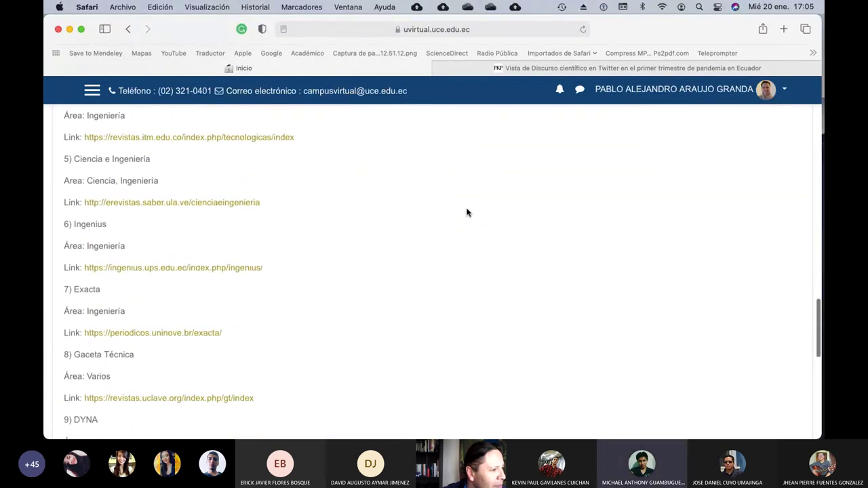
pyautogui.scroll(20, 466, 213)
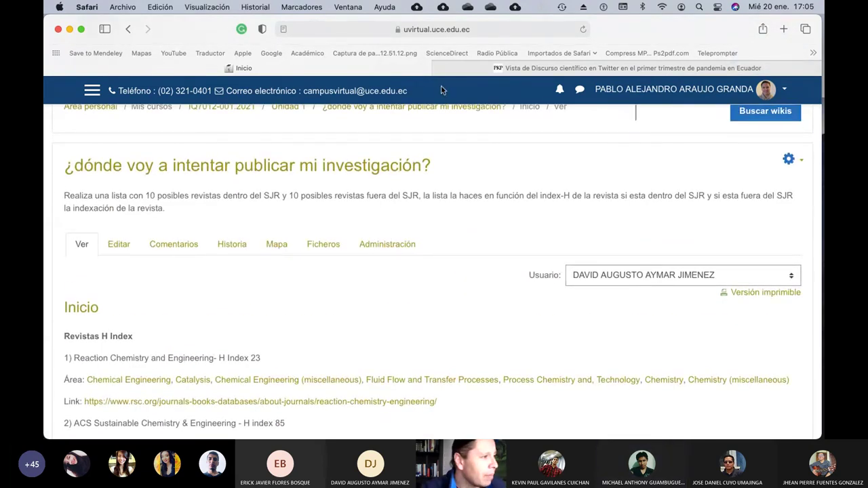
pyautogui.scroll(3, 335, 210)
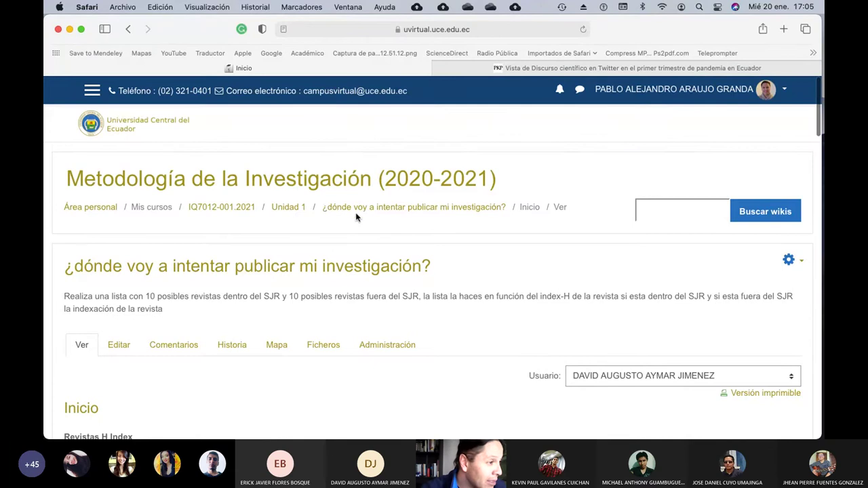
# Step: Return to Unidad 1 and reopen Carga aquí la redacción de tu investigación to review its instructions and due date
pyautogui.click(289, 207)
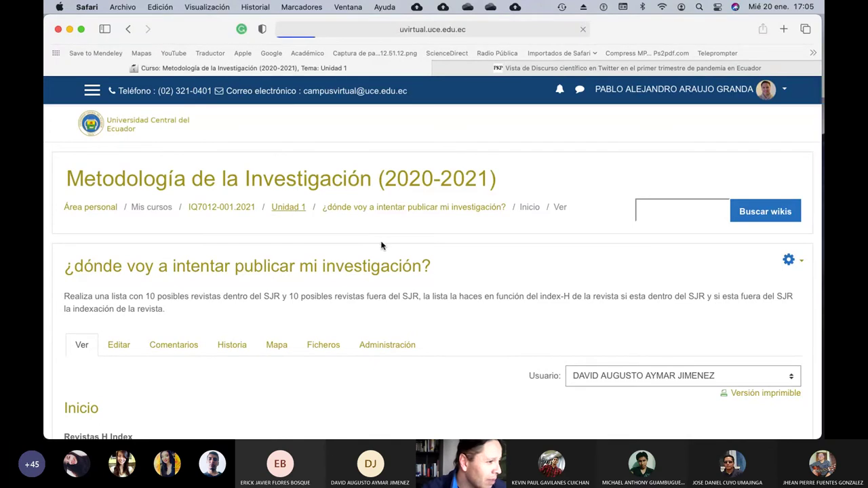
pyautogui.scroll(-10, 387, 244)
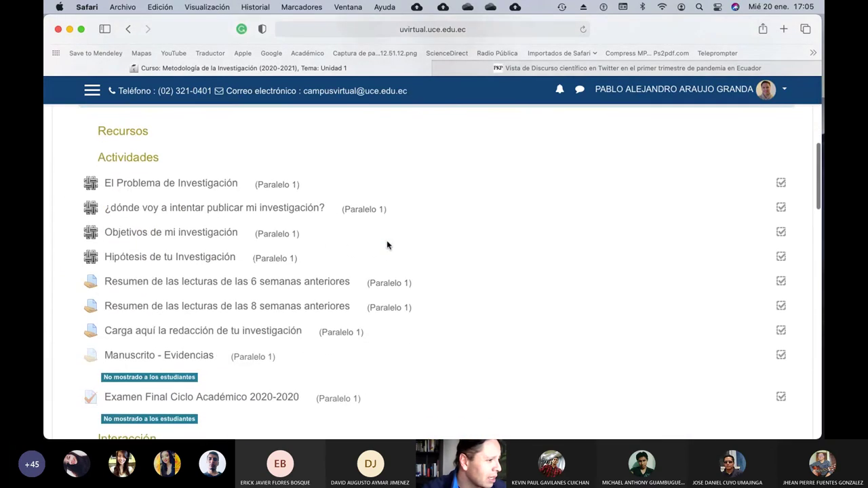
pyautogui.scroll(-2, 387, 245)
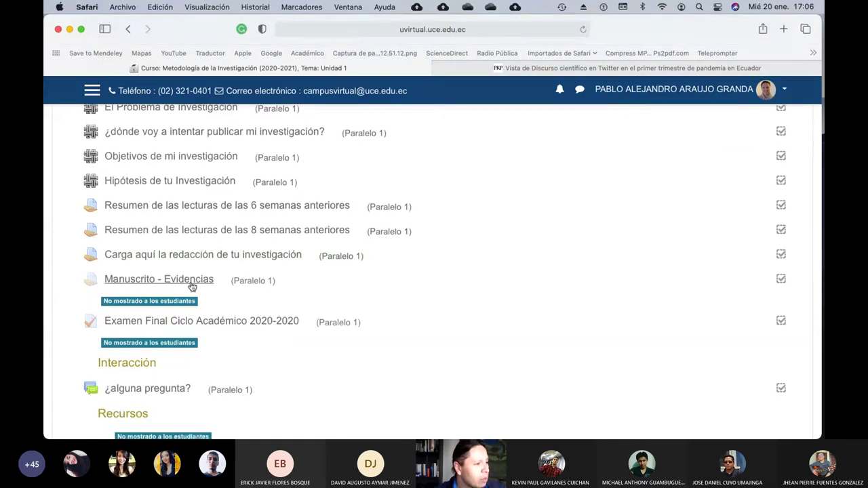
pyautogui.click(279, 257)
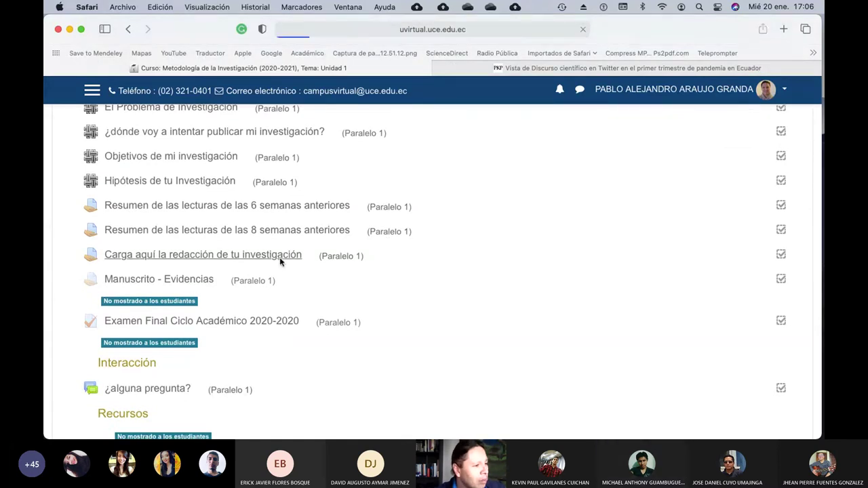
pyautogui.scroll(-4, 435, 292)
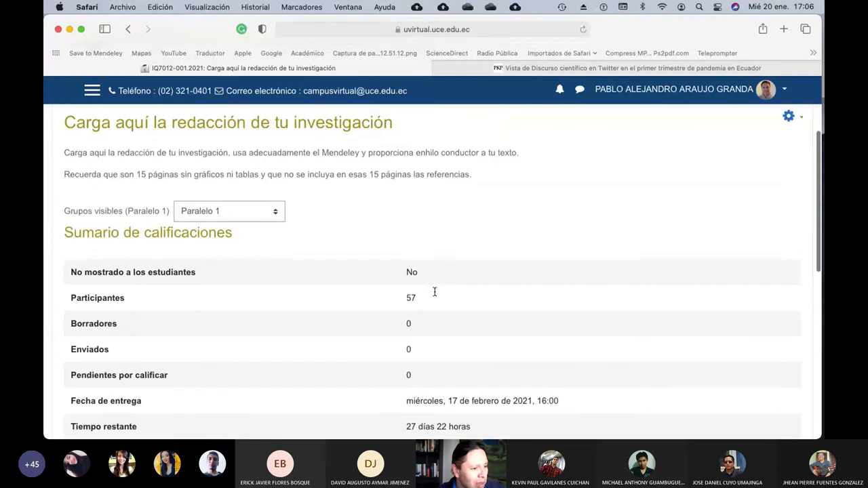
# Step: Go back to Unidad 1 and look over its activities, including the hidden Manuscrito - Evidencias assignment
pyautogui.click(128, 31)
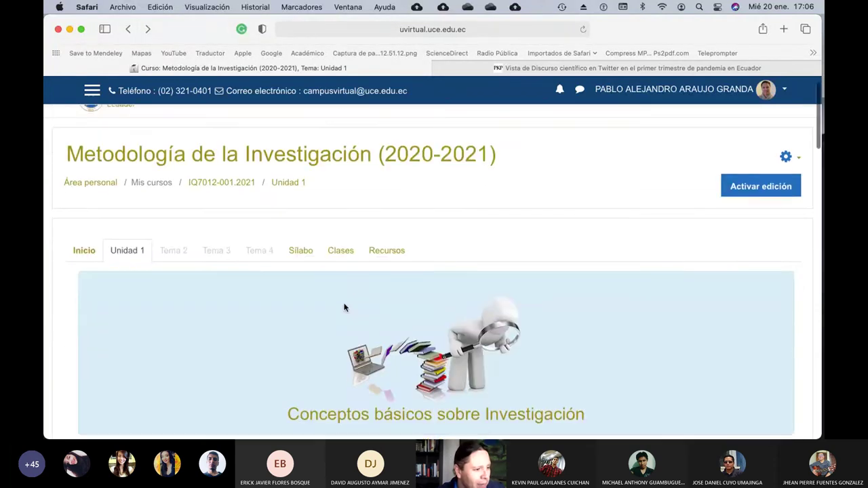
pyautogui.scroll(-1, 344, 307)
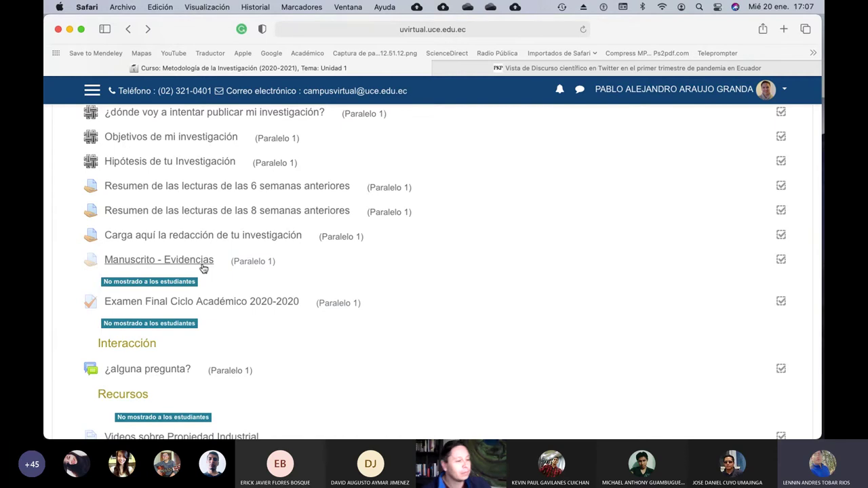
pyautogui.scroll(3, 203, 268)
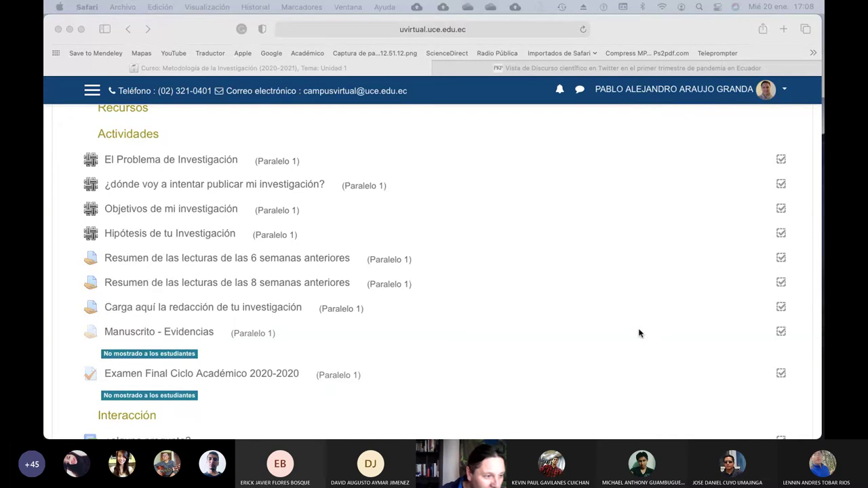
# Step: Turn on editing mode for the Metodología de la Investigación course page
pyautogui.scroll(10, 637, 322)
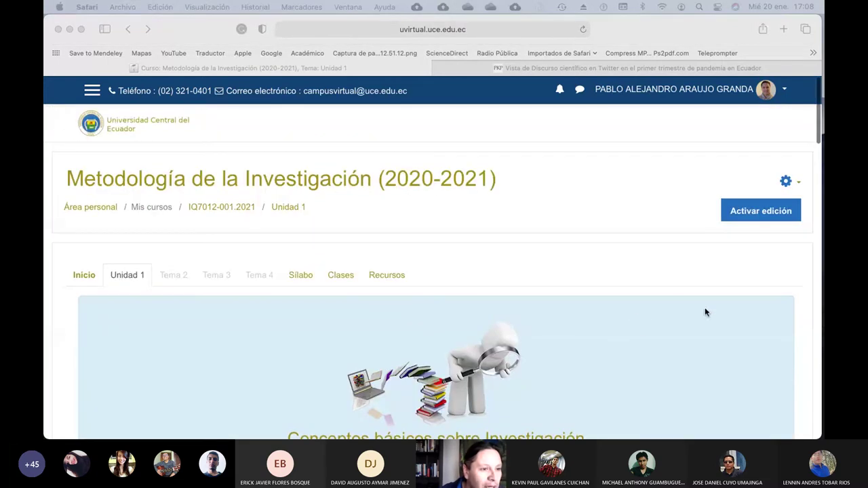
pyautogui.click(796, 184)
pyautogui.click(796, 184)
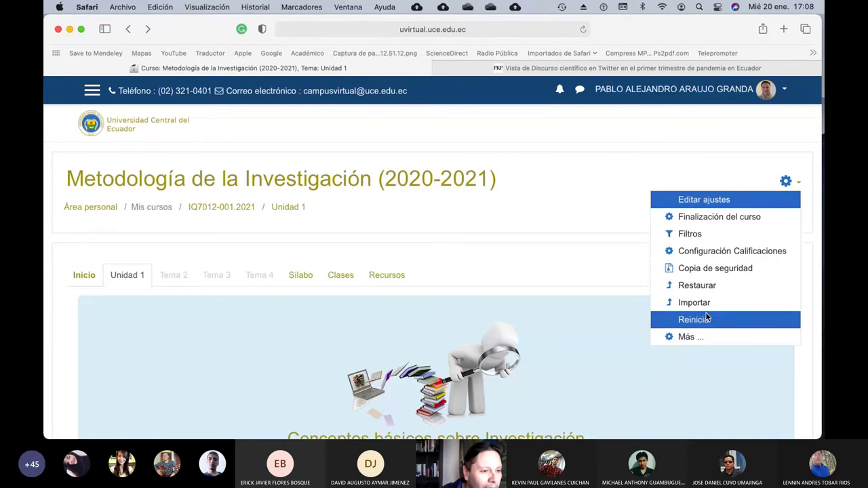
pyautogui.click(659, 185)
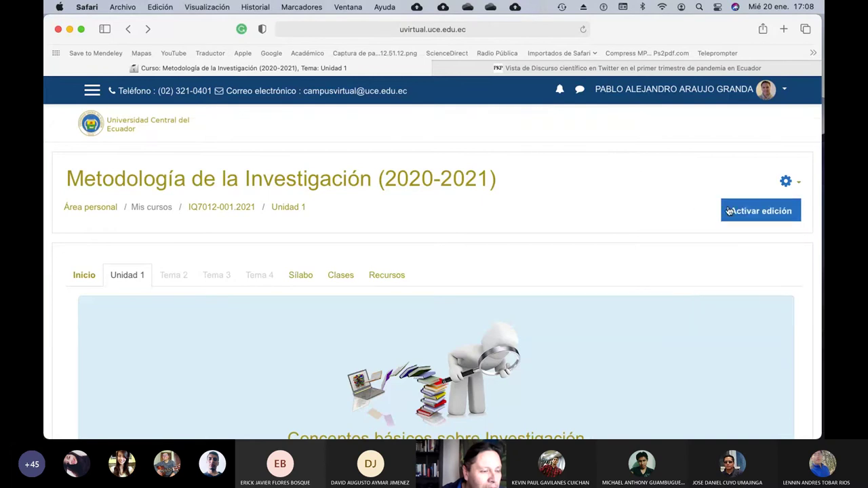
pyautogui.click(759, 210)
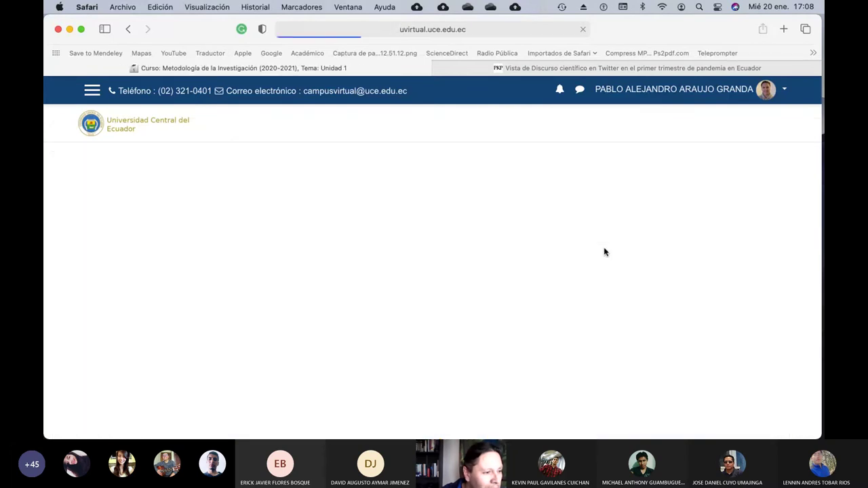
# Step: Make the hidden Manuscrito - Evidencias assignment in Unidad 1 visible to students
pyautogui.scroll(-5, 605, 252)
pyautogui.scroll(-5, 605, 252)
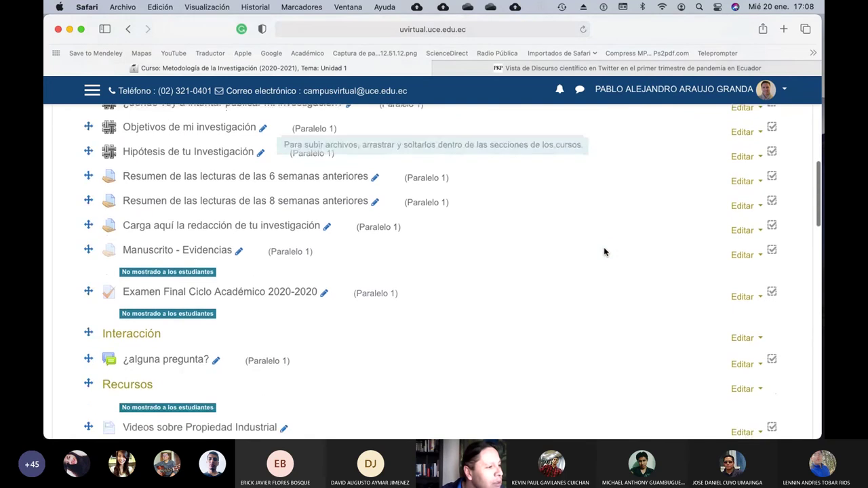
pyautogui.click(759, 255)
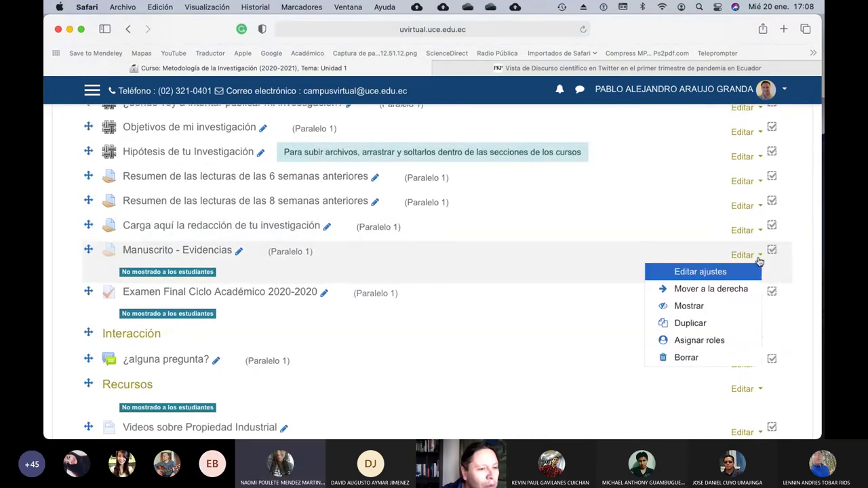
pyautogui.click(726, 306)
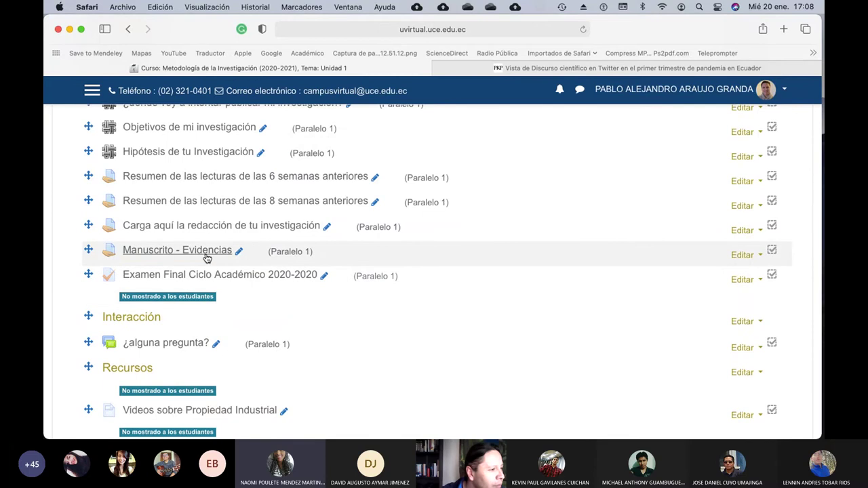
# Step: Rename the Manuscrito - Evidencias assignment as "Manuscrito - Evidencias de envio a revista"
pyautogui.click(239, 252)
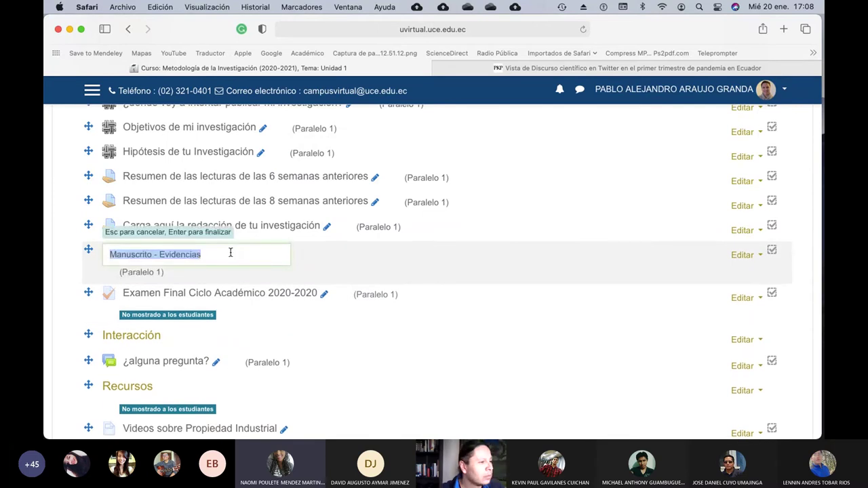
pyautogui.click(230, 252)
pyautogui.write('de')
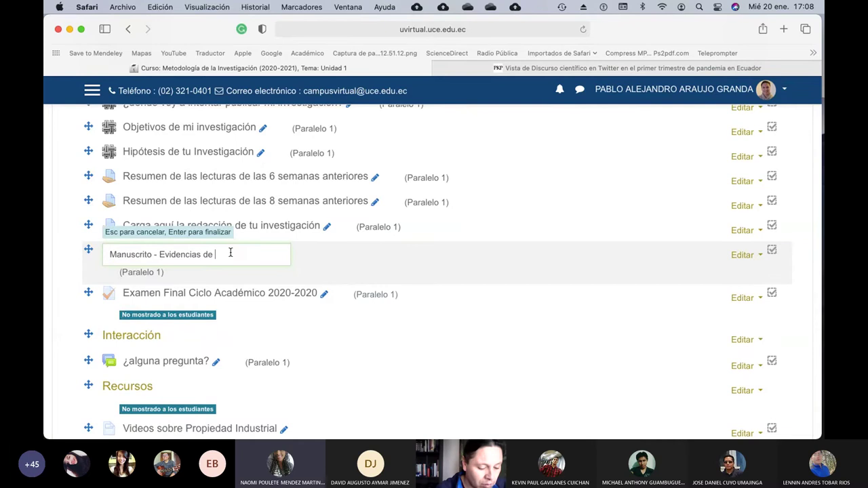
pyautogui.write(' envío')
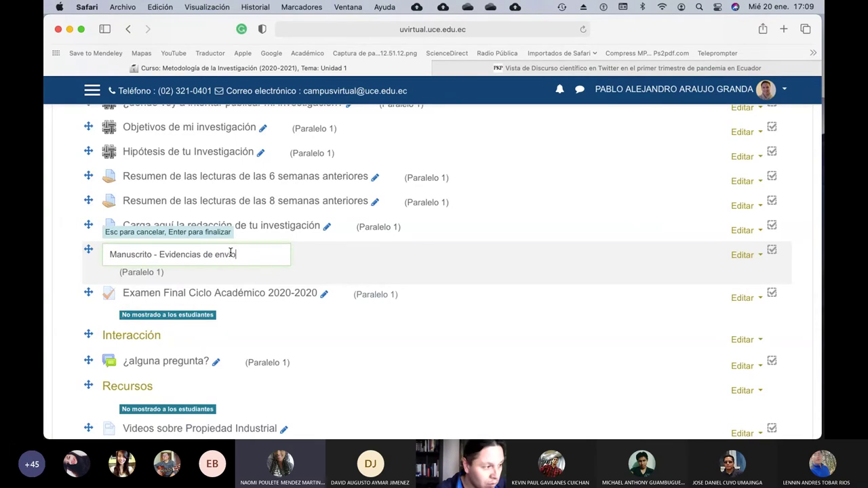
pyautogui.write(' a revista')
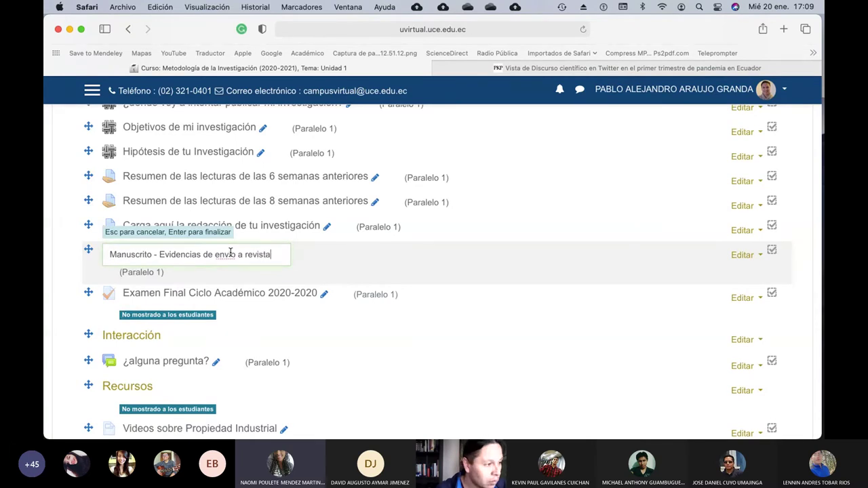
pyautogui.press('Return')
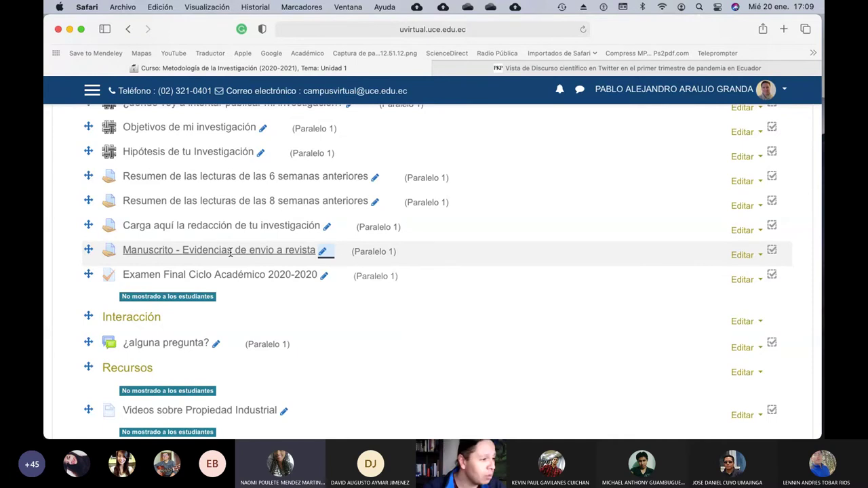
# Step: Open the settings of the Manuscrito - Evidencias de envio a revista assignment and expand all their sections
pyautogui.click(229, 251)
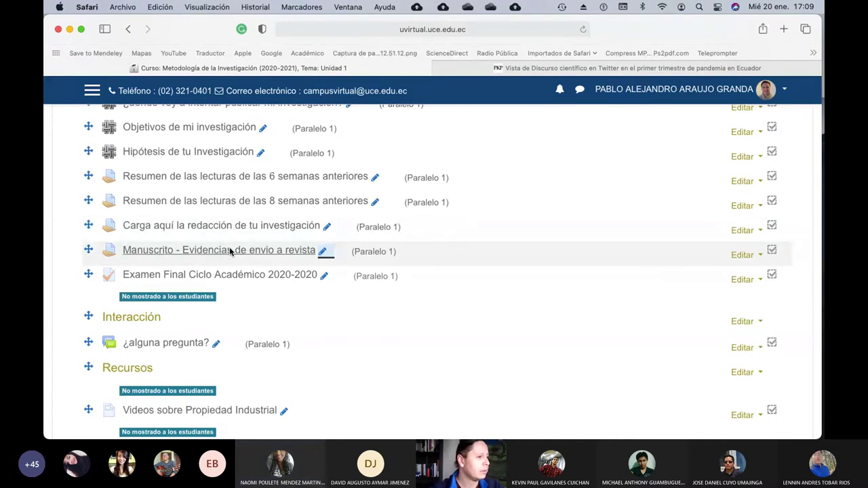
pyautogui.scroll(-4, 229, 250)
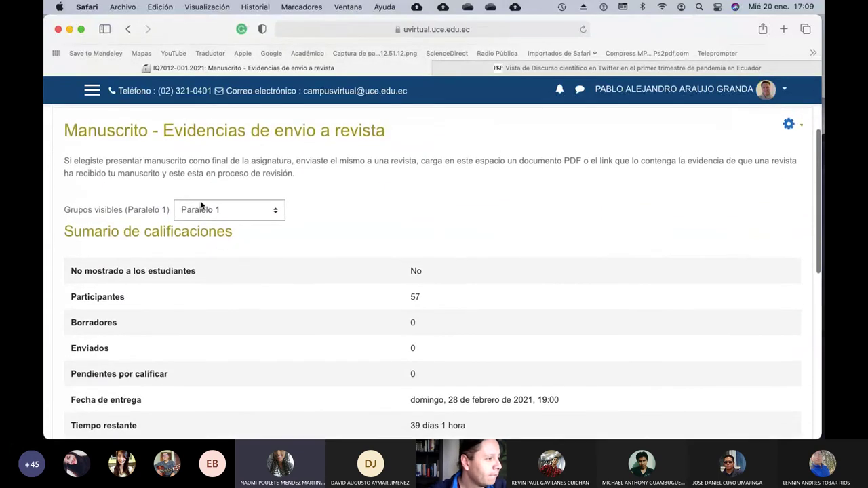
pyautogui.click(789, 126)
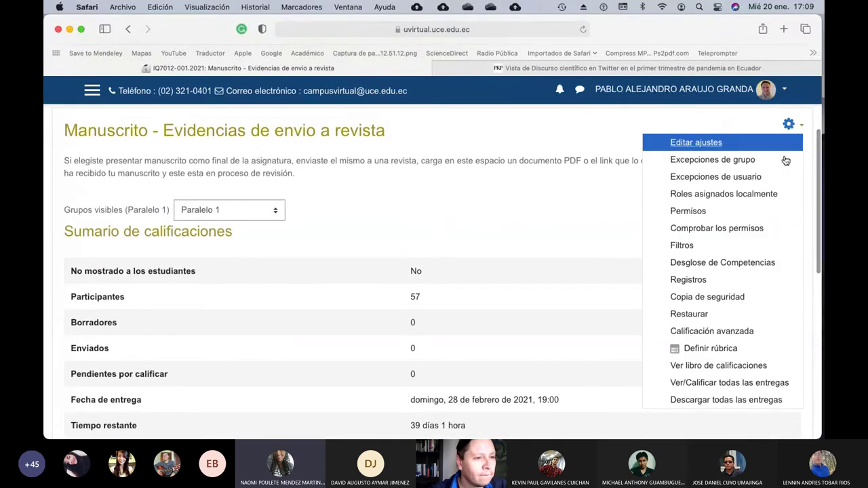
pyautogui.click(709, 142)
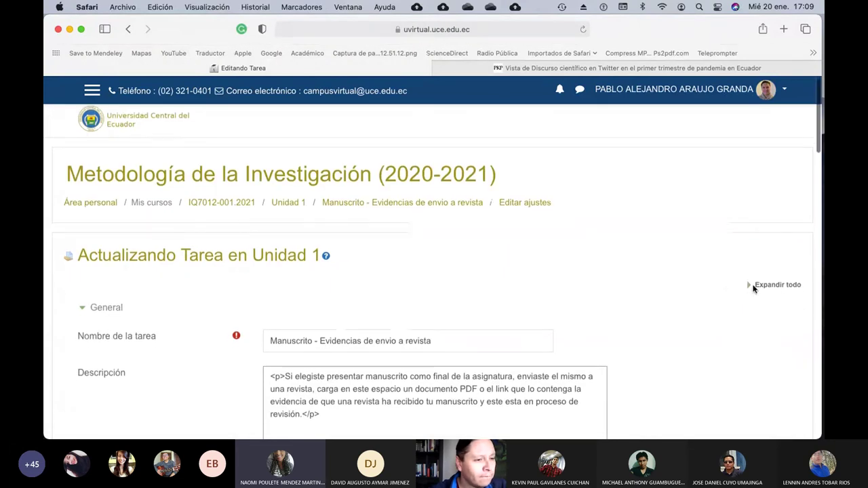
pyautogui.click(749, 286)
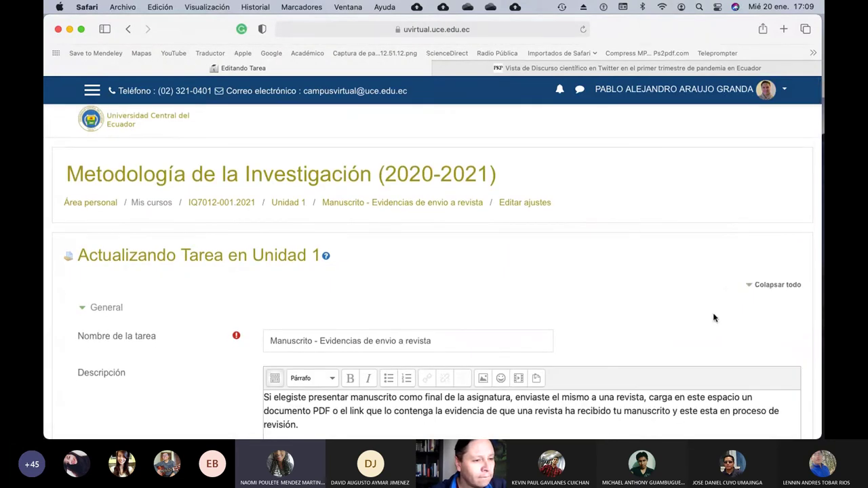
# Step: Replace the assignment description's opening words "Si elegiste presentar" with "Carga aqui las evidencias"
pyautogui.scroll(-2, 713, 318)
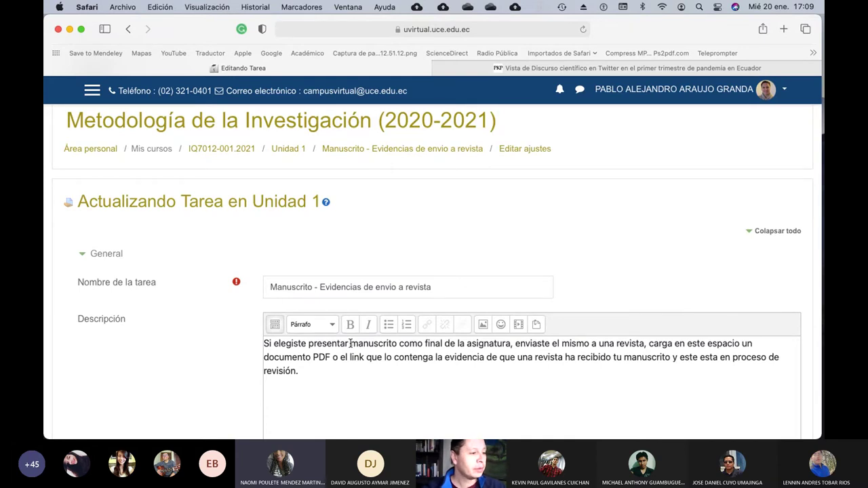
pyautogui.press('BackSpace')
pyautogui.press('BackSpace')
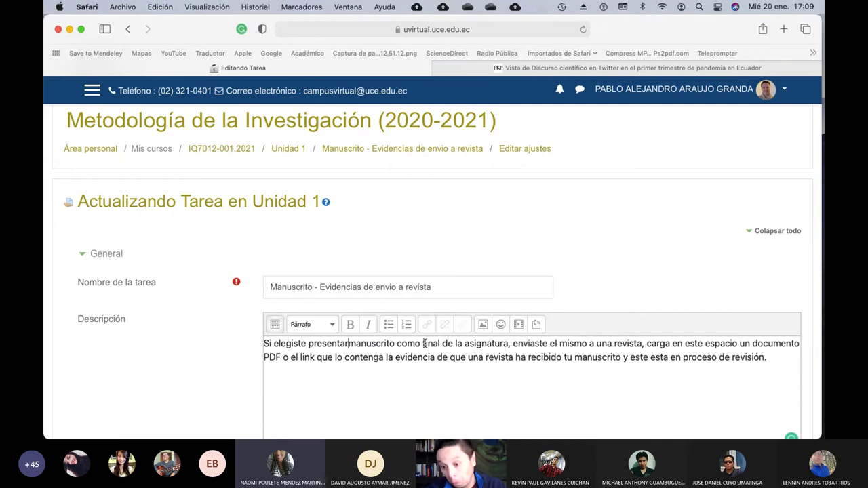
pyautogui.press('BackSpace')
pyautogui.press('BackSpace')
pyautogui.press('BackSpace')
pyautogui.press('BackSpace')
pyautogui.press('BackSpace')
pyautogui.press('BackSpace')
pyautogui.press('BackSpace')
pyautogui.press('BackSpace')
pyautogui.press('BackSpace')
pyautogui.press('BackSpace')
pyautogui.press('BackSpace')
pyautogui.press('BackSpace')
pyautogui.press('BackSpace')
pyautogui.press('BackSpace')
pyautogui.press('BackSpace')
pyautogui.press('BackSpace')
pyautogui.press('BackSpace')
pyautogui.press('BackSpace')
pyautogui.press('BackSpace')
pyautogui.press('BackSpace')
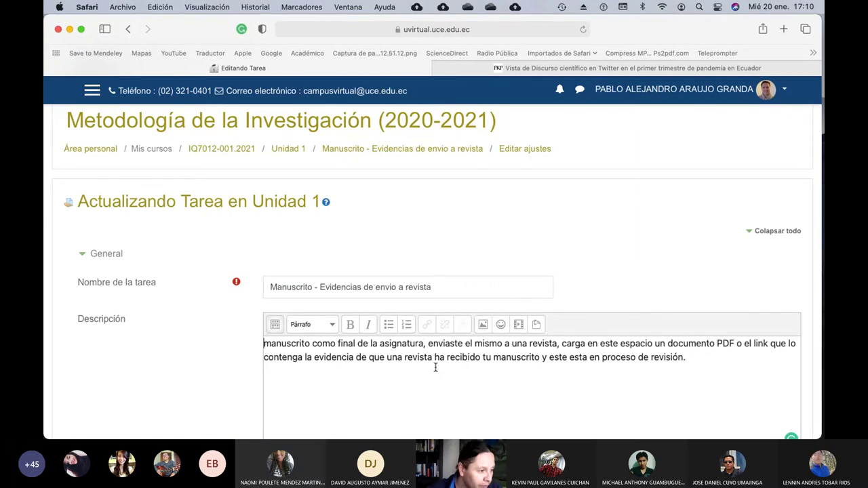
pyautogui.write('Carga ')
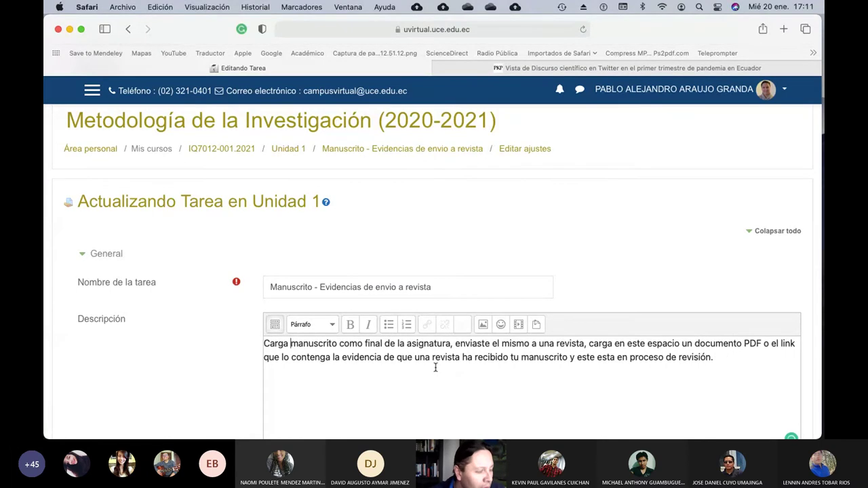
pyautogui.write('aqui las ')
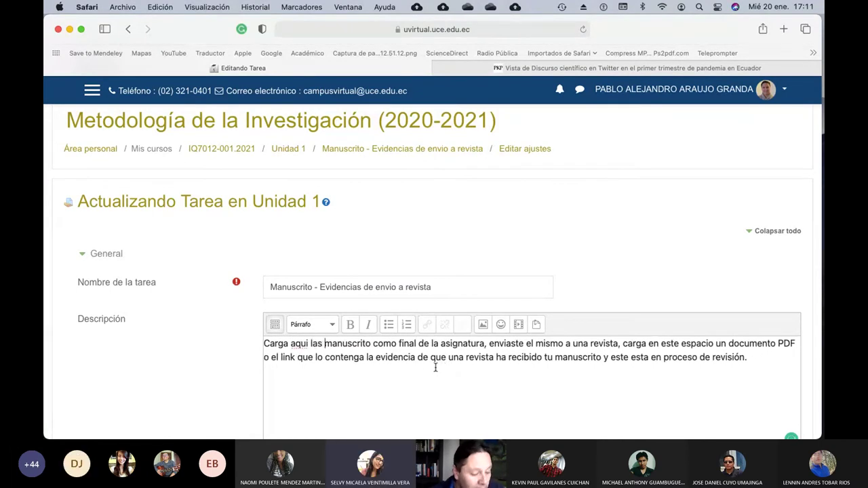
pyautogui.write('evidencias')
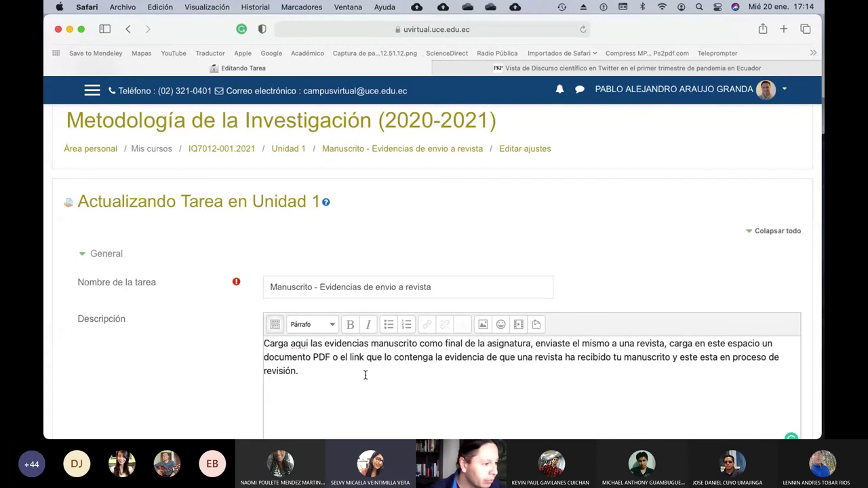
# Step: Correct "aqui" to "aquí" in the description and insert "de haber enviado" before "manuscrito"
pyautogui.click(309, 346)
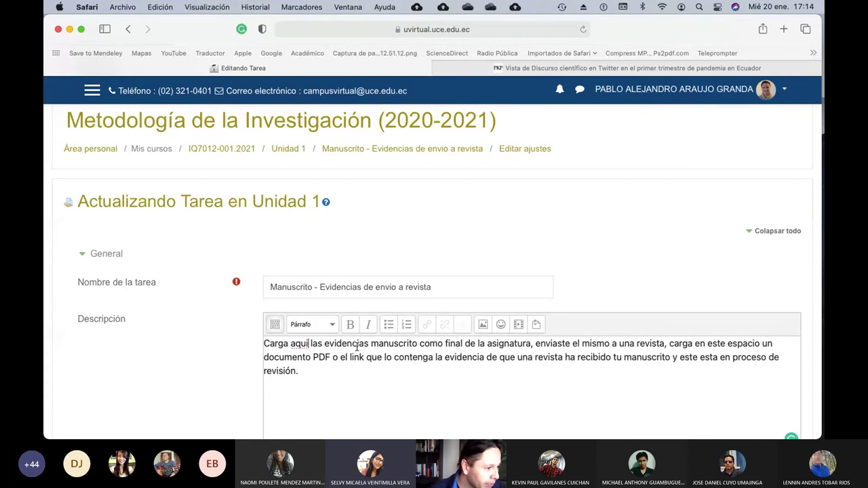
pyautogui.press('BackSpace')
pyautogui.write('í')
pyautogui.press('Right')
pyautogui.click(357, 347)
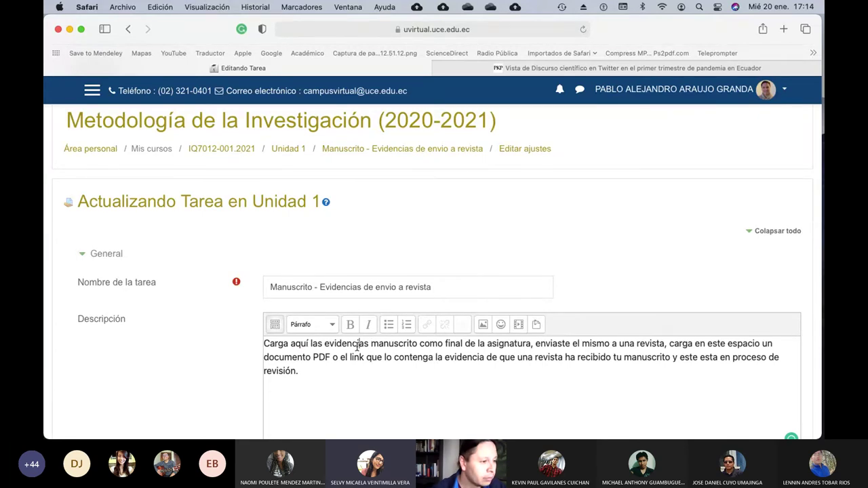
pyautogui.write('de haber ')
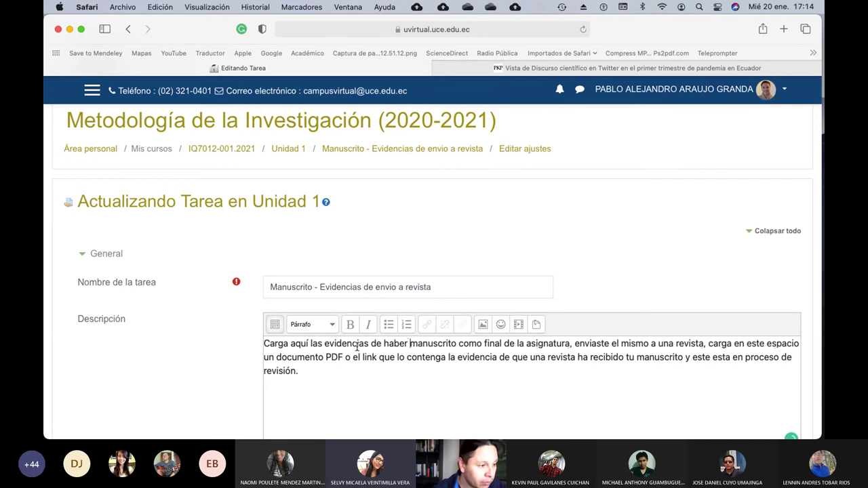
pyautogui.write('enviado')
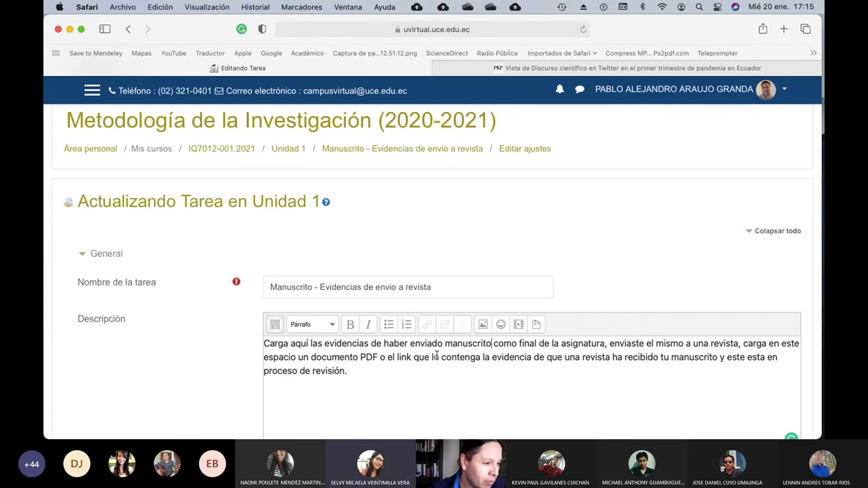
# Step: Insert "a la revista que tu elegiste para publicar." after "manuscrito" in the description's first sentence
pyautogui.write('a')
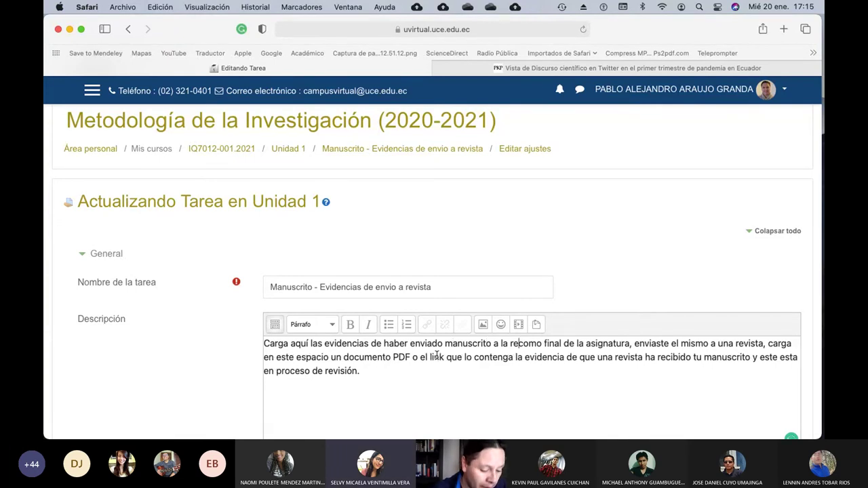
pyautogui.write(' la revista que ')
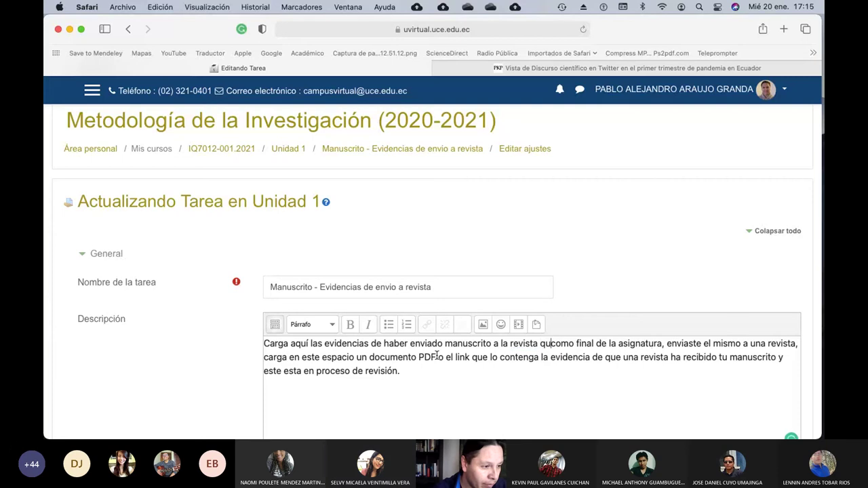
pyautogui.write('tu eleg')
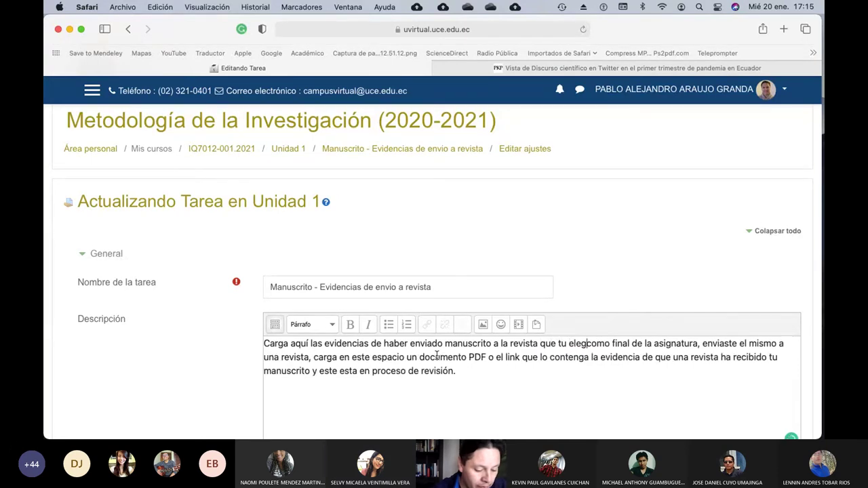
pyautogui.write('iste para ')
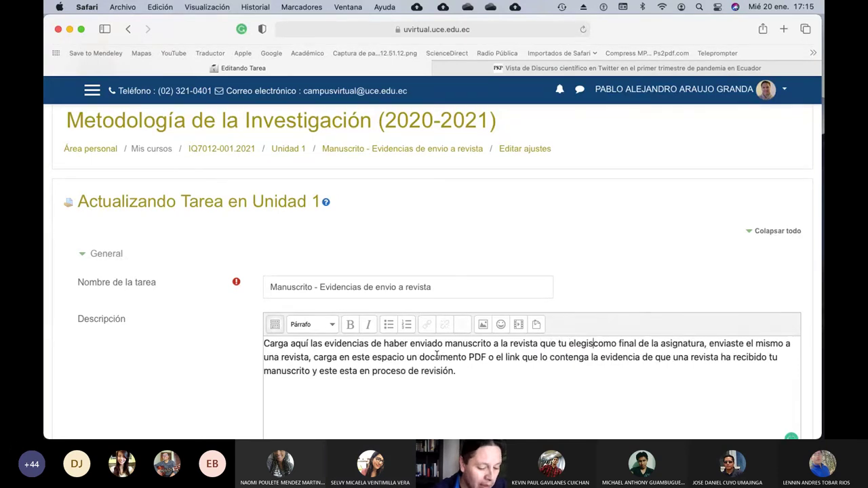
pyautogui.write('publicar')
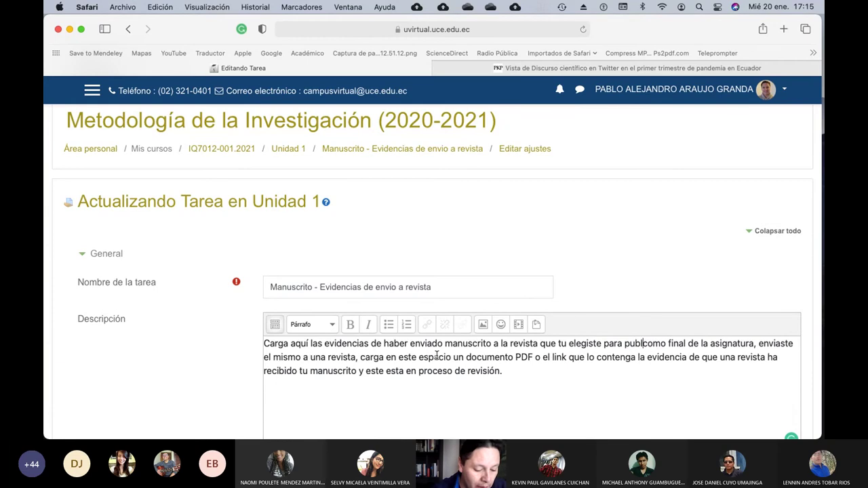
pyautogui.write('.')
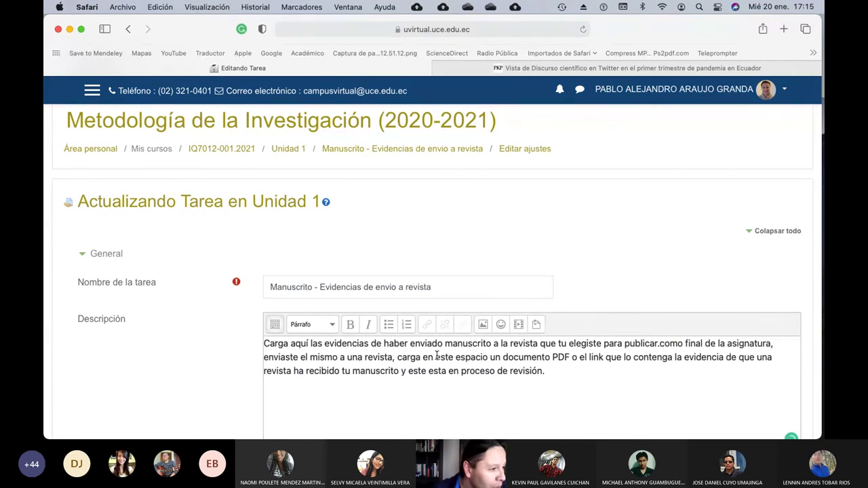
# Step: Delete the leftover text "como final de la asignatura, enviaste el mismo a una revista," from the description
pyautogui.hotkey('shift', 'Down')
pyautogui.hotkey('shift', 'Left')
pyautogui.hotkey('shift', 'Left')
pyautogui.hotkey('shift', 'Left')
pyautogui.hotkey('shift', 'Left')
pyautogui.hotkey('shift', 'Left')
pyautogui.hotkey('shift', 'Left')
pyautogui.hotkey('shift', 'Left')
pyautogui.hotkey('shift', 'Left')
pyautogui.hotkey('shift', 'Left')
pyautogui.hotkey('shift', 'Left')
pyautogui.hotkey('shift', 'Left')
pyautogui.hotkey('shift', 'Left')
pyautogui.hotkey('shift', 'Left')
pyautogui.hotkey('shift', 'Left')
pyautogui.hotkey('shift', 'Left')
pyautogui.hotkey('shift', 'Left')
pyautogui.hotkey('shift', 'Left')
pyautogui.hotkey('shift', 'Left')
pyautogui.hotkey('shift', 'Left')
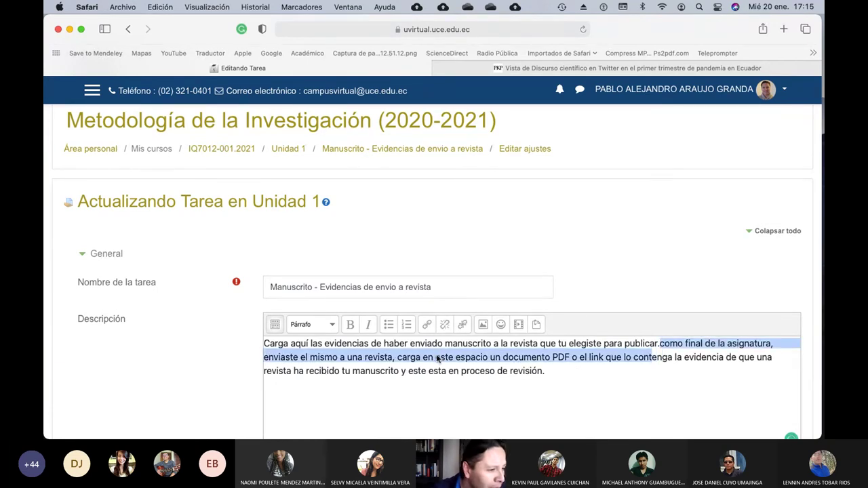
pyautogui.hotkey('shift', 'Left')
pyautogui.hotkey('shift', 'Left')
pyautogui.hotkey('shift', 'Left')
pyautogui.hotkey('shift', 'Left')
pyautogui.hotkey('shift', 'Left')
pyautogui.hotkey('shift', 'Left')
pyautogui.hotkey('shift', 'Left')
pyautogui.hotkey('shift', 'Left')
pyautogui.hotkey('shift', 'Left')
pyautogui.hotkey('shift', 'Left')
pyautogui.hotkey('shift', 'Left')
pyautogui.hotkey('shift', 'Left')
pyautogui.hotkey('shift', 'Left')
pyautogui.hotkey('shift', 'Left')
pyautogui.hotkey('shift', 'Left')
pyautogui.hotkey('shift', 'Left')
pyautogui.hotkey('shift', 'Left')
pyautogui.hotkey('shift', 'Left')
pyautogui.hotkey('shift', 'Left')
pyautogui.hotkey('shift', 'Left')
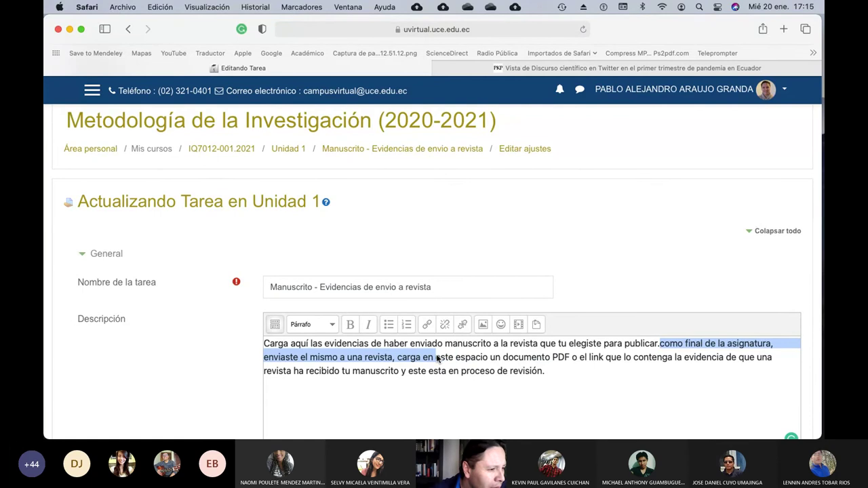
pyautogui.hotkey('shift', 'Left')
pyautogui.hotkey('shift', 'Left')
pyautogui.hotkey('shift', 'Left')
pyautogui.hotkey('shift', 'Left')
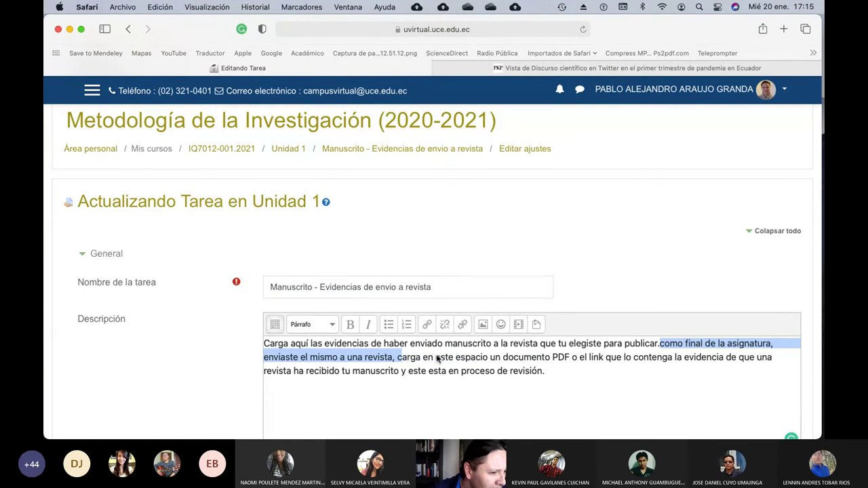
pyautogui.hotkey('shift', 'Left')
pyautogui.press('BackSpace')
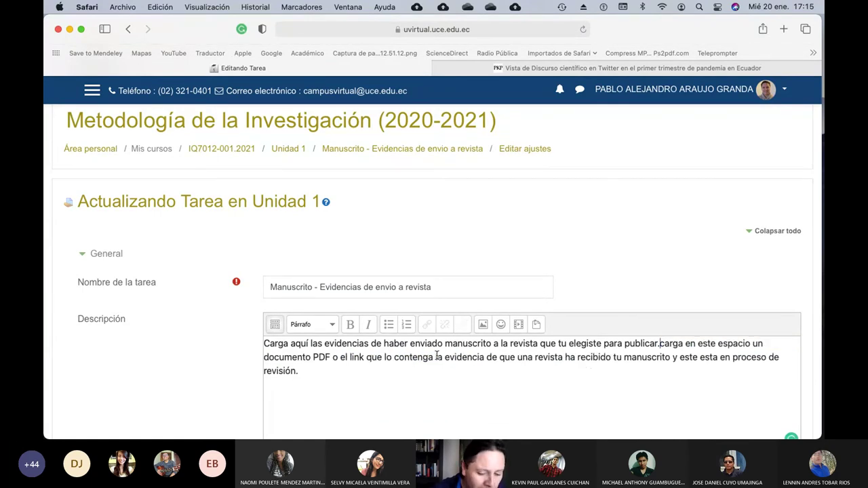
# Step: Move the remaining description text after "publicar." onto a new line and capitalize its first word as "Carga"
pyautogui.press('Return')
pyautogui.click(437, 357)
pyautogui.write('o')
pyautogui.press('super+Left')
pyautogui.press('Delete')
pyautogui.write('C')
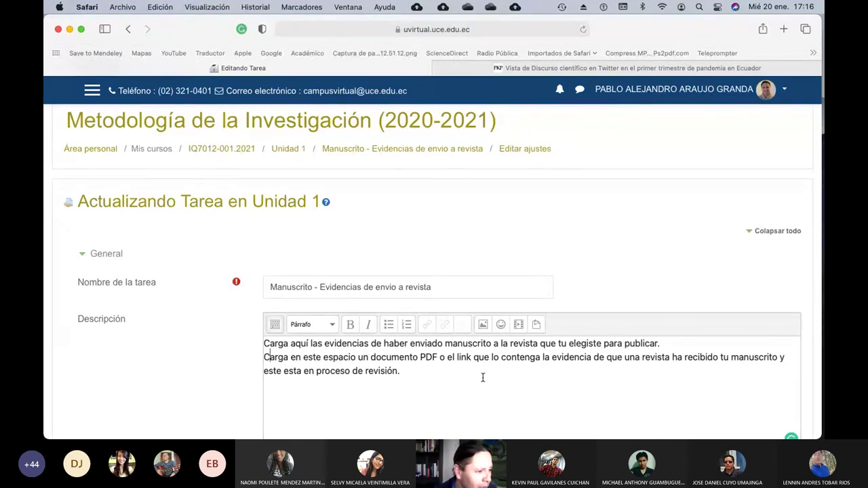
# Step: Replace "Carga en este espacio" at the start of the description's second line with "Puede ser"
pyautogui.scroll(-5, 483, 377)
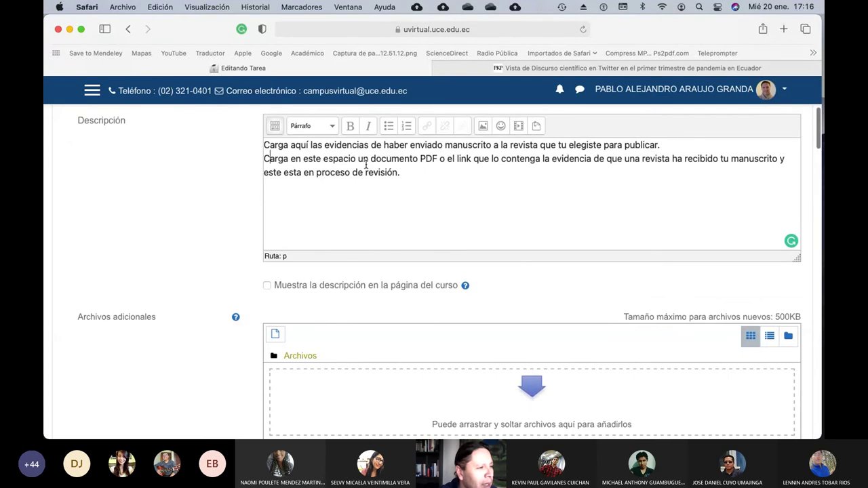
pyautogui.moveTo(357, 158); pyautogui.dragTo(260, 159)
pyautogui.write('Puedes se')
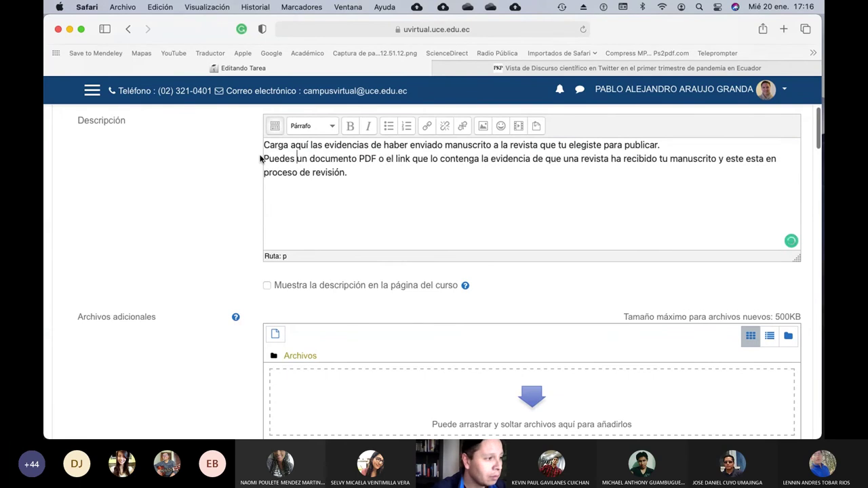
pyautogui.press('BackSpace')
pyautogui.press('BackSpace')
pyautogui.press('BackSpace')
pyautogui.press('BackSpace')
pyautogui.write('ser')
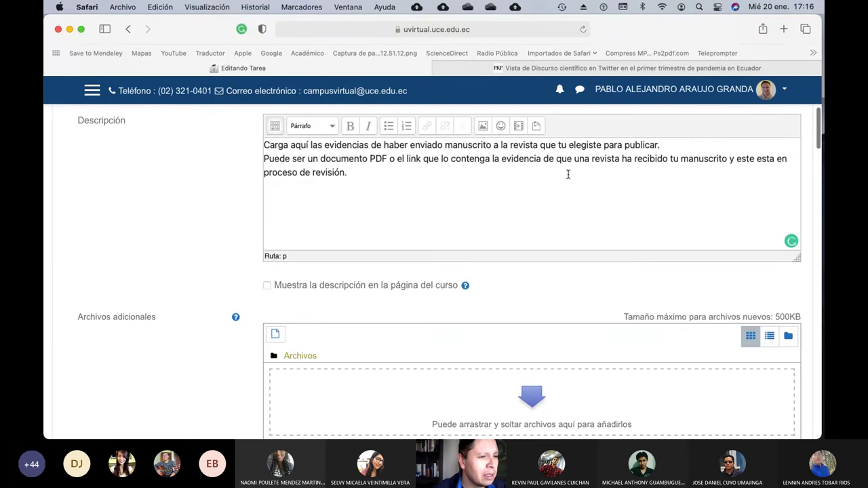
# Step: Set the assignment to allow submissions from 17 febrero 2021 at 16:00
pyautogui.scroll(-2, 476, 190)
pyautogui.scroll(-8, 475, 190)
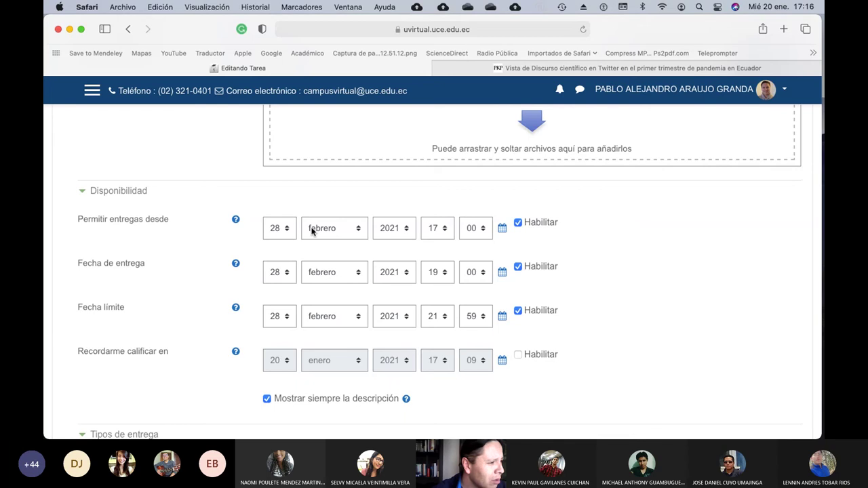
pyautogui.click(290, 230)
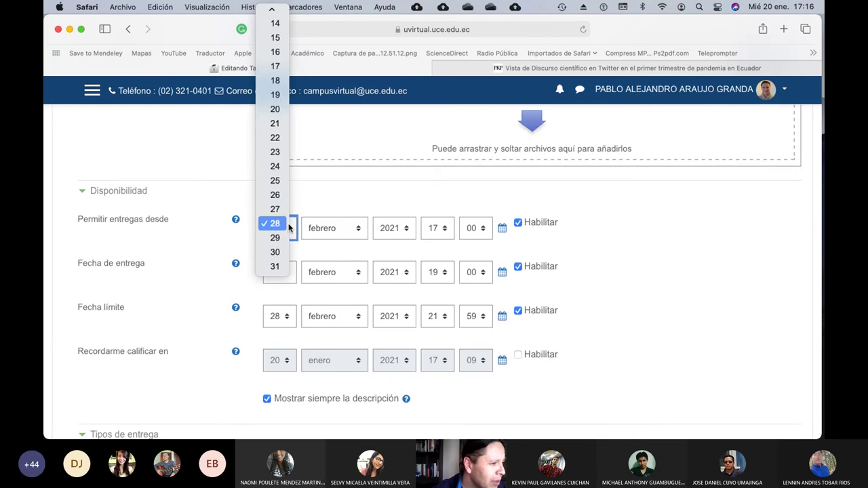
pyautogui.click(278, 65)
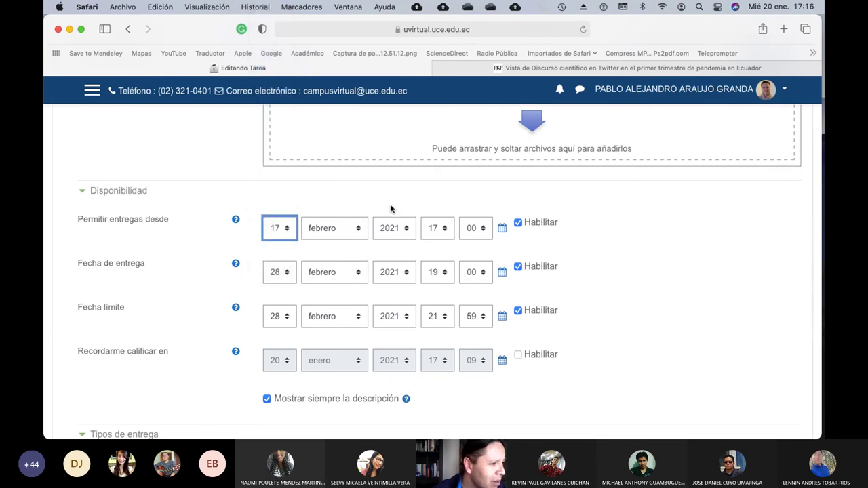
pyautogui.click(449, 215)
pyautogui.click(439, 232)
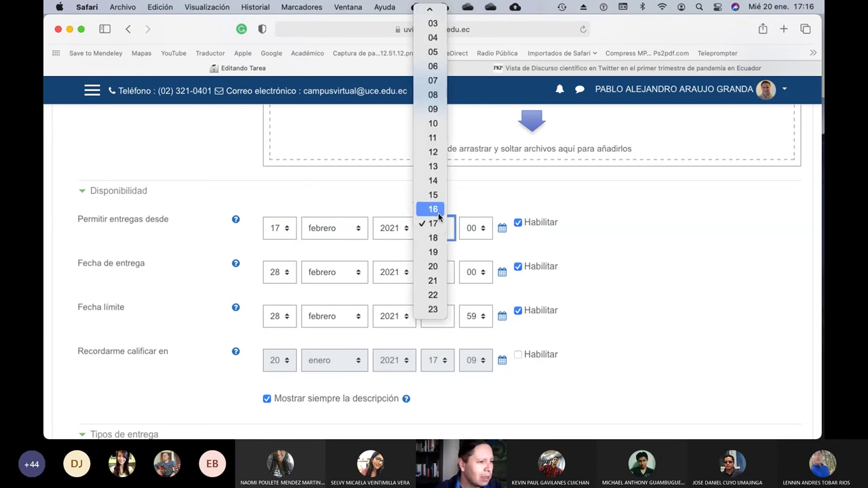
pyautogui.click(434, 208)
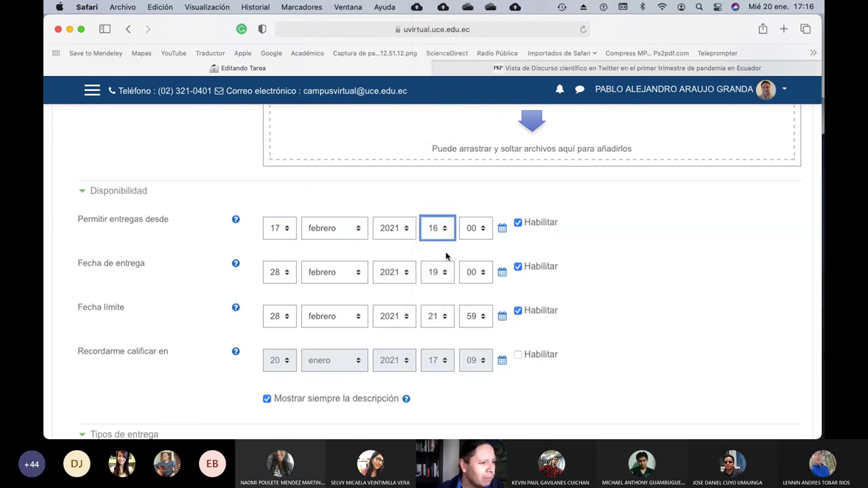
# Step: Set the assignment's due date (Fecha de entrega) to 20 febrero 2021 at 23:59
pyautogui.click(290, 275)
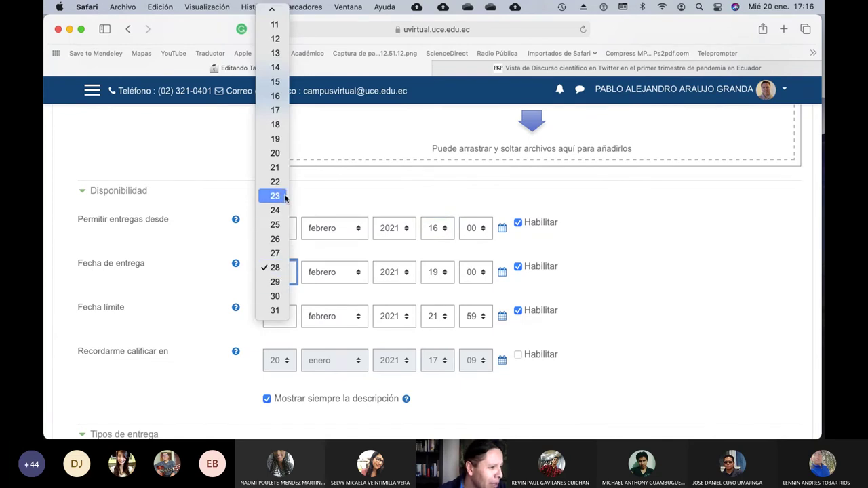
pyautogui.click(277, 153)
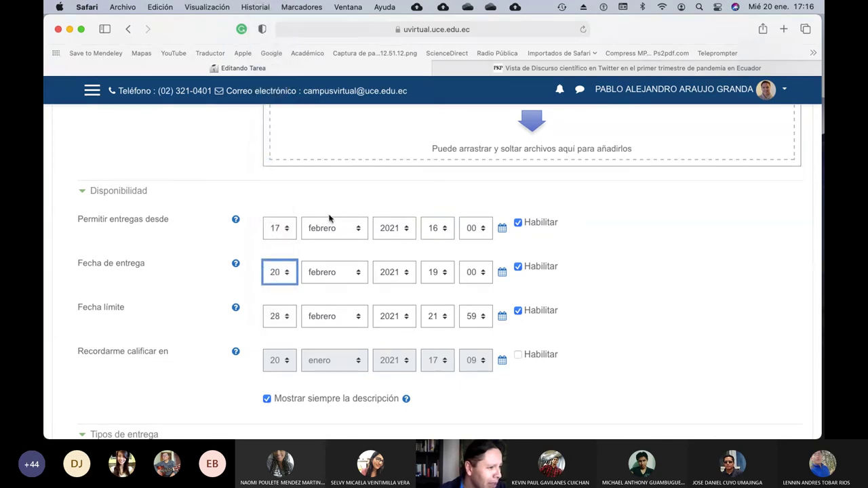
pyautogui.click(441, 278)
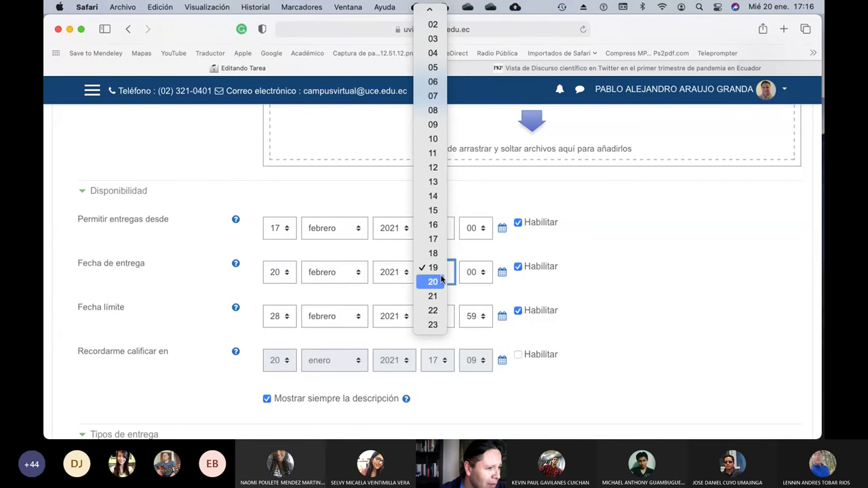
pyautogui.click(434, 325)
pyautogui.click(476, 279)
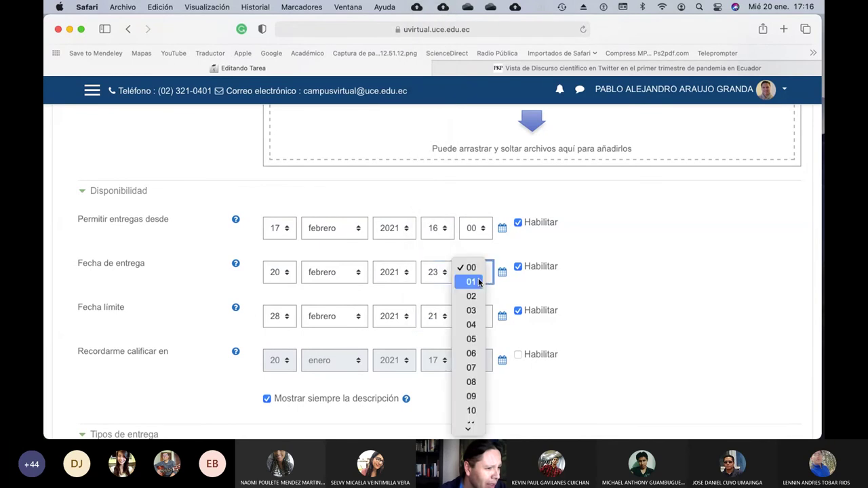
pyautogui.scroll(-10, 473, 308)
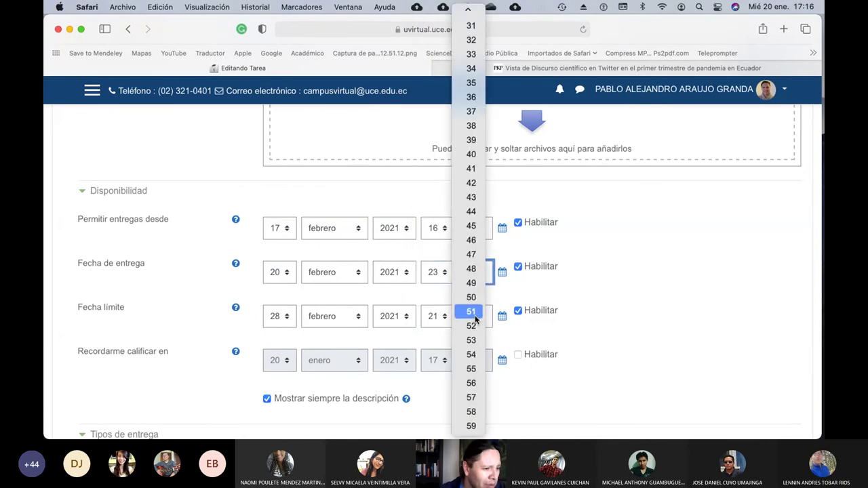
pyautogui.click(471, 426)
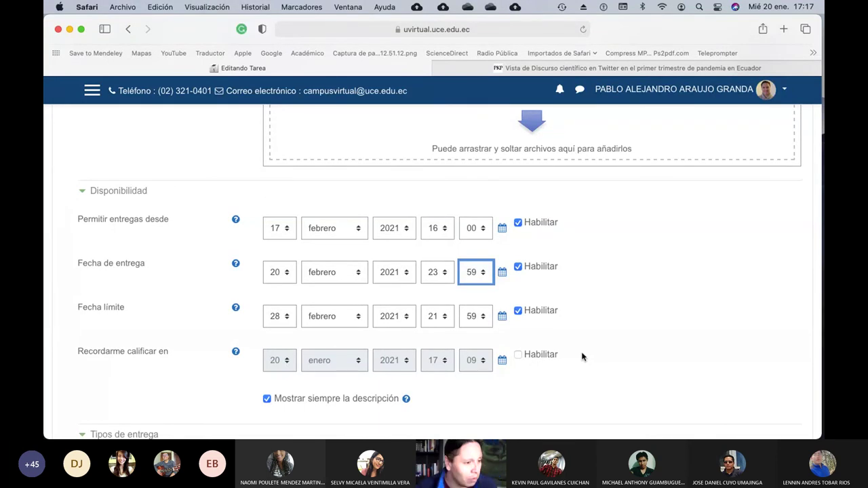
# Step: Set the assignment's cut-off date (Fecha límite) to 21 febrero 2021 at 23:59
pyautogui.click(279, 316)
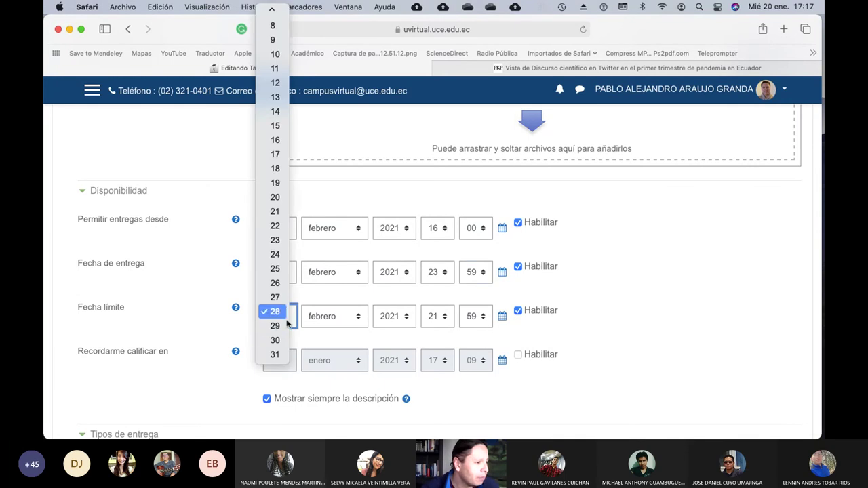
pyautogui.click(281, 211)
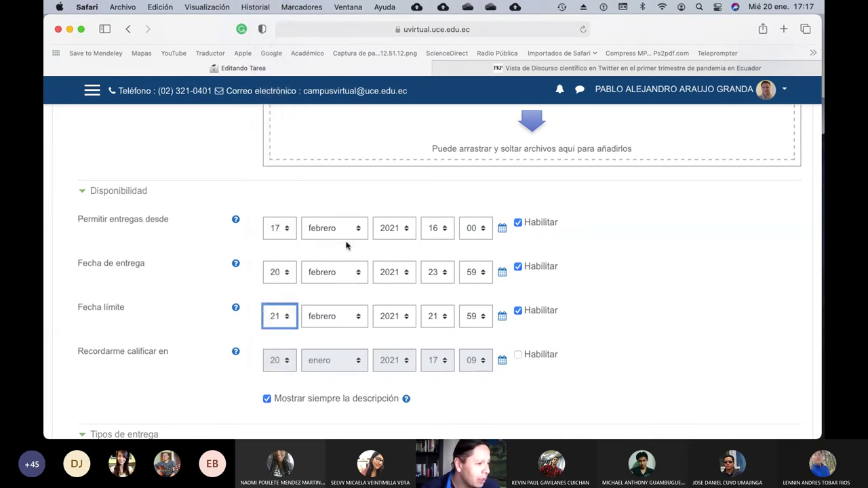
pyautogui.click(445, 316)
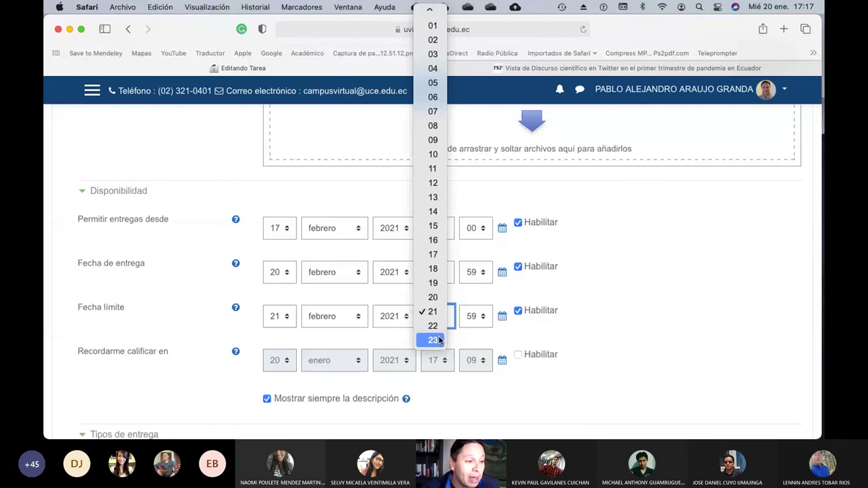
pyautogui.click(433, 340)
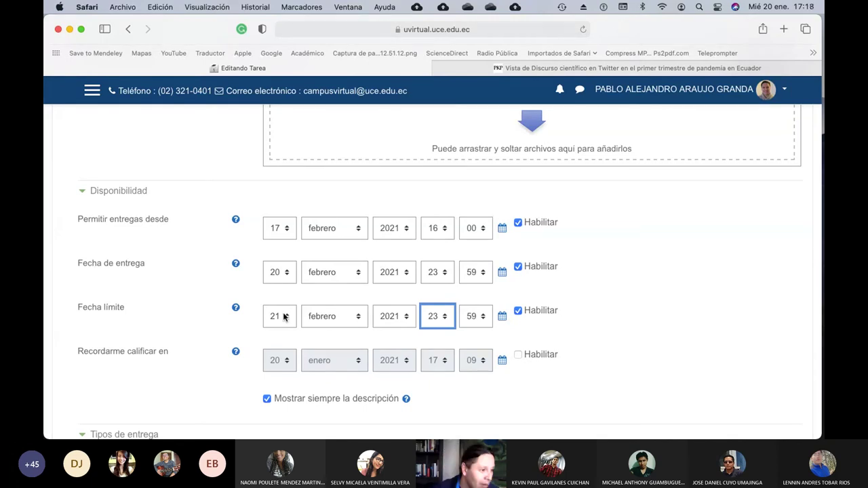
# Step: Assign the task to the Trabajos Individuales grade category and keep Rúbrica as its grading method
pyautogui.scroll(-1, 546, 334)
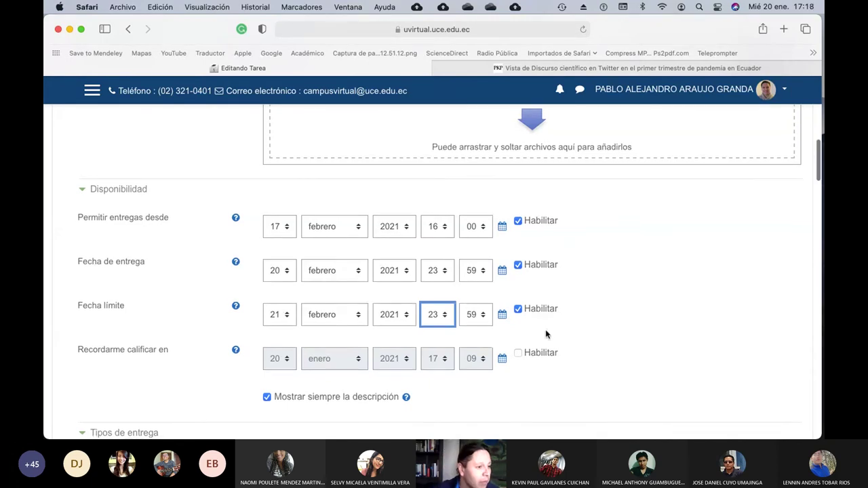
pyautogui.scroll(-5, 547, 334)
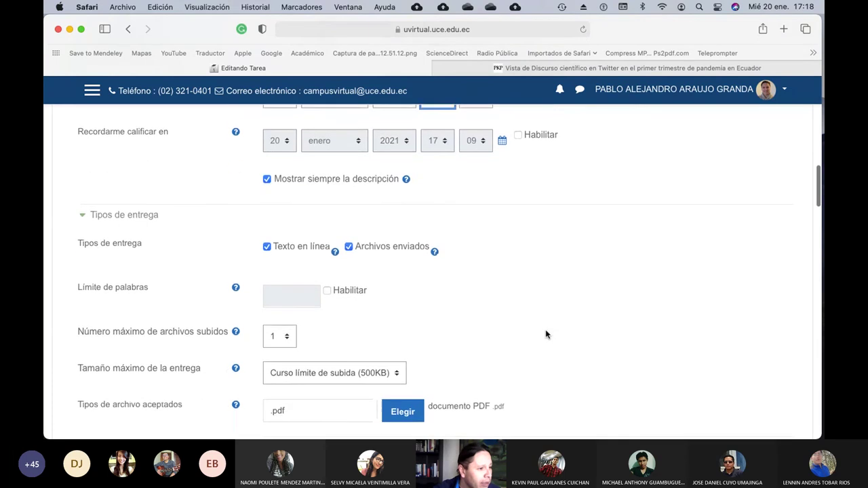
pyautogui.scroll(-3, 546, 334)
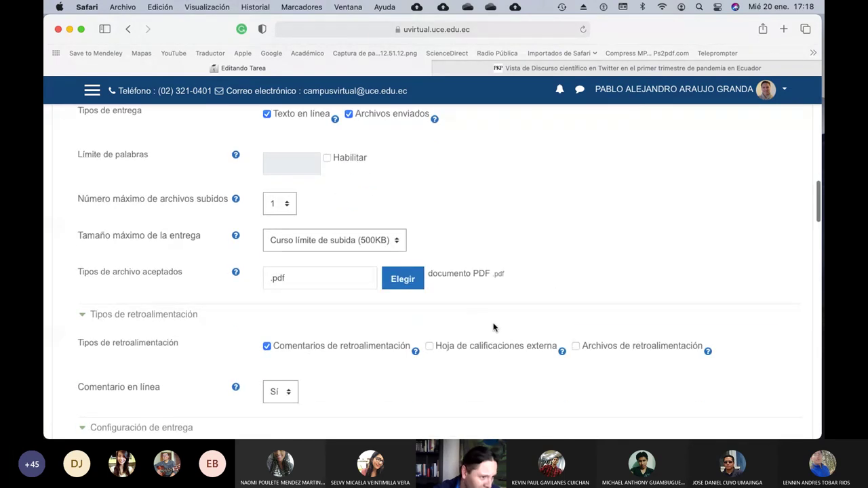
pyautogui.scroll(-5, 492, 327)
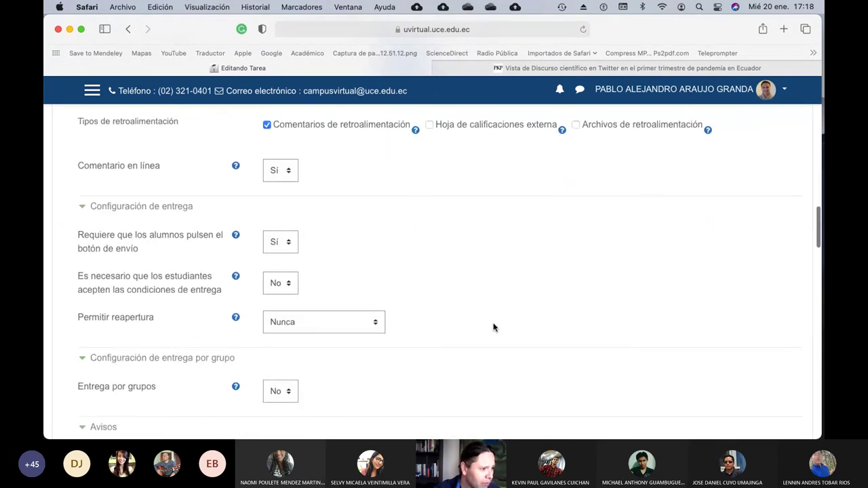
pyautogui.scroll(-5, 493, 328)
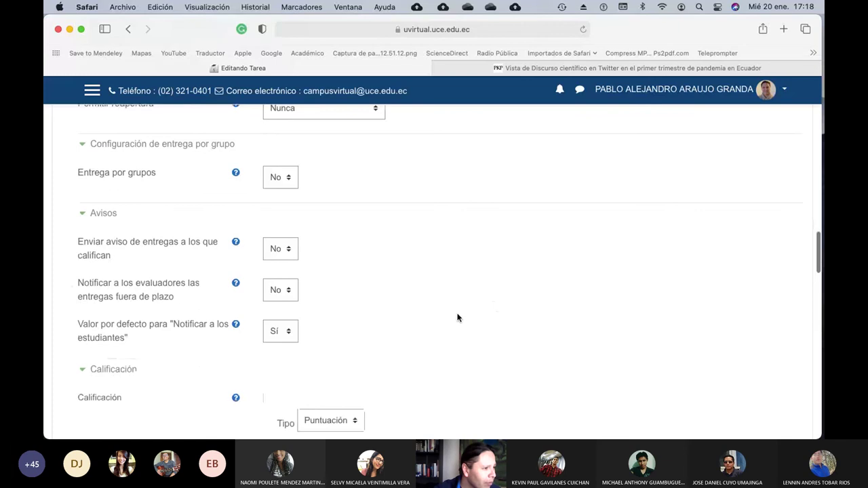
pyautogui.scroll(3, 414, 298)
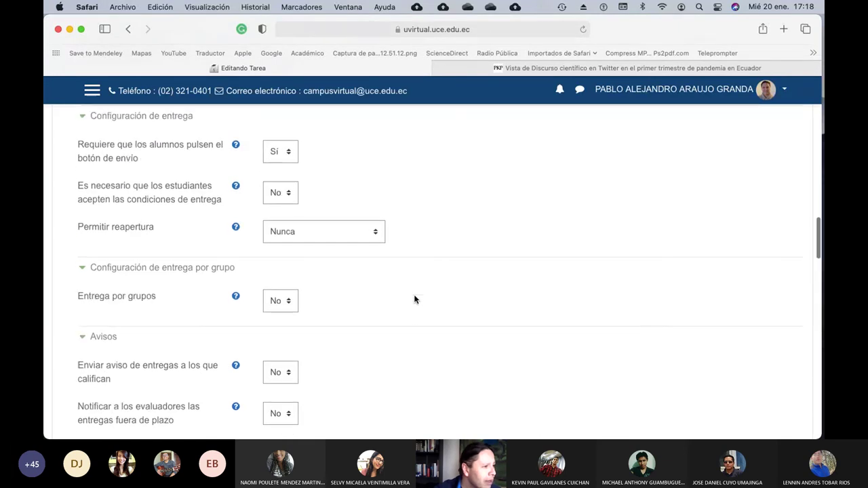
pyautogui.scroll(1, 414, 299)
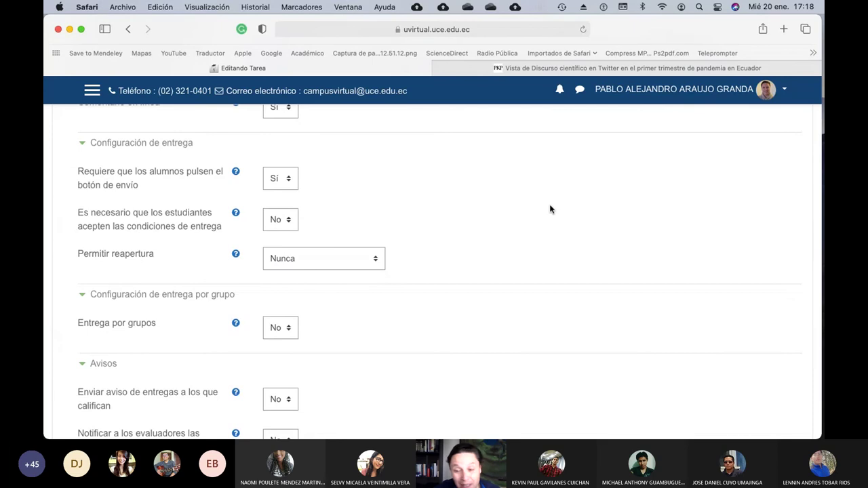
pyautogui.scroll(-10, 550, 209)
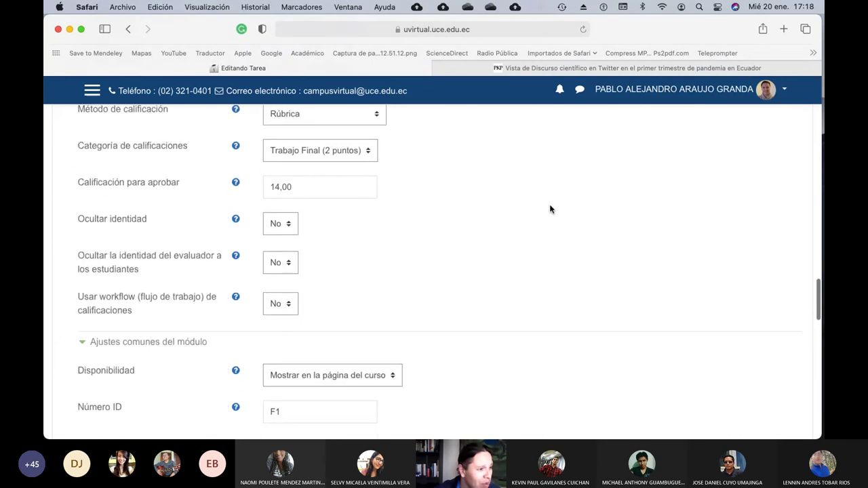
pyautogui.scroll(-1, 549, 209)
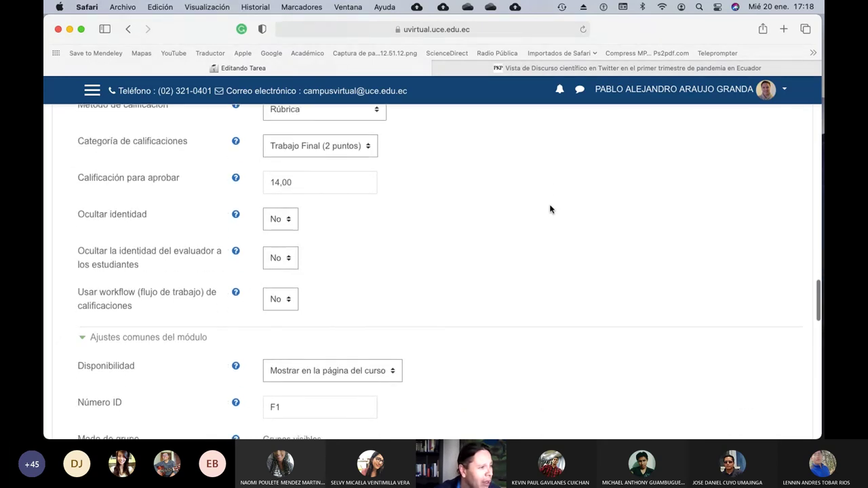
pyautogui.scroll(3, 550, 208)
pyautogui.click(346, 248)
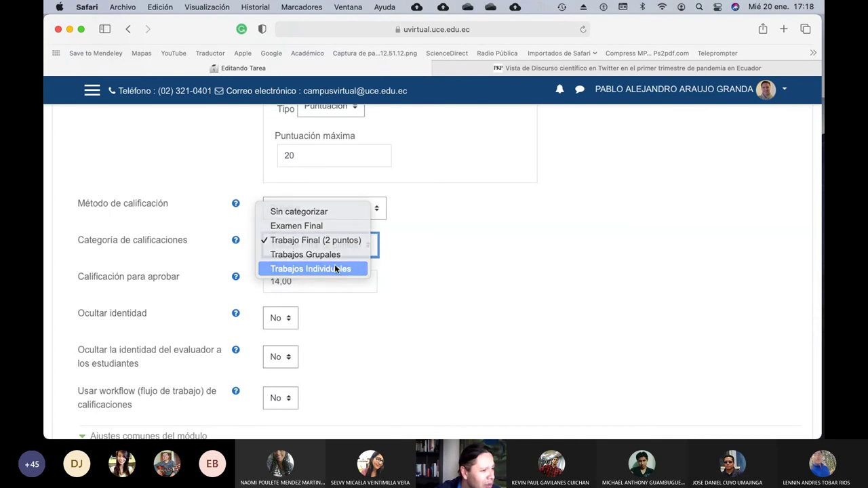
pyautogui.click(334, 268)
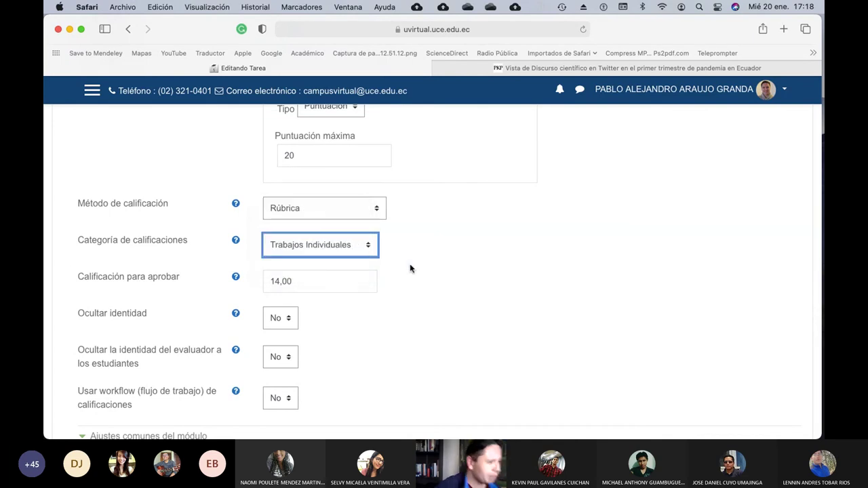
pyautogui.click(381, 213)
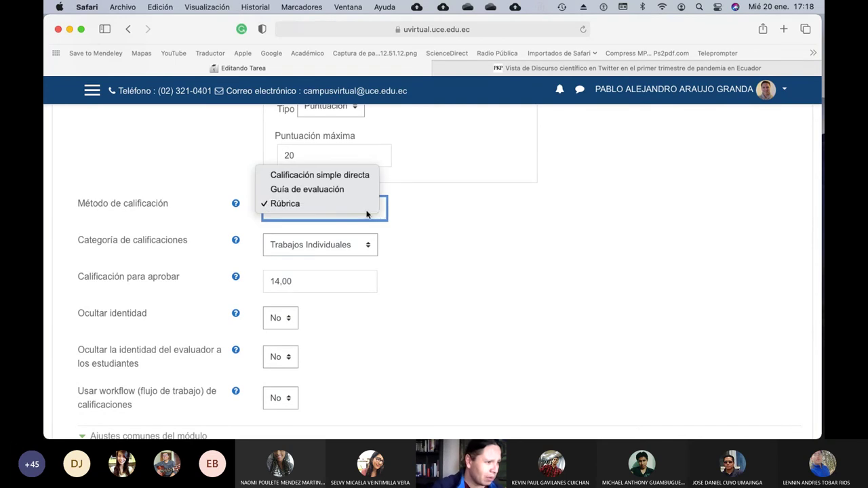
pyautogui.click(360, 205)
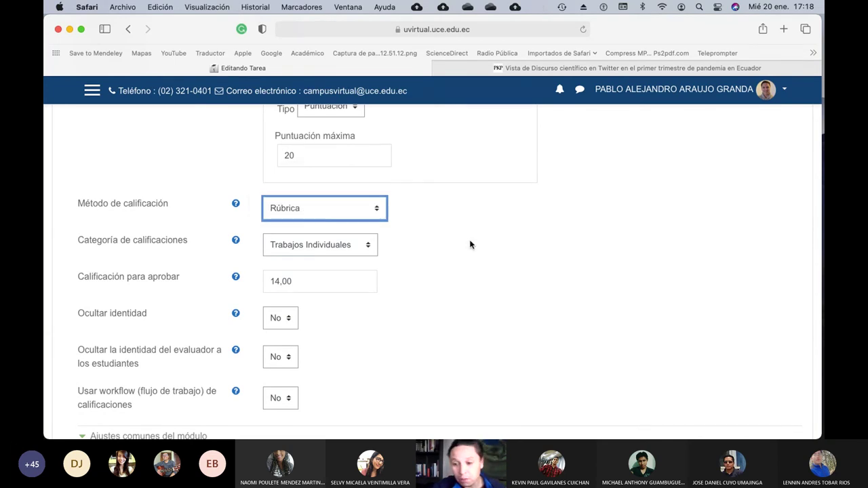
# Step: Save the assignment's changes, return to the course page and go to the Unidad 1 activity list
pyautogui.scroll(-10, 471, 245)
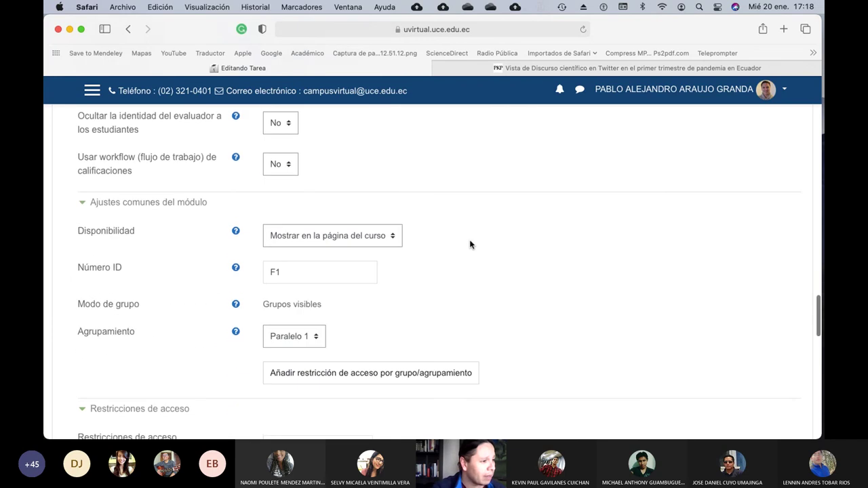
pyautogui.scroll(-8, 470, 245)
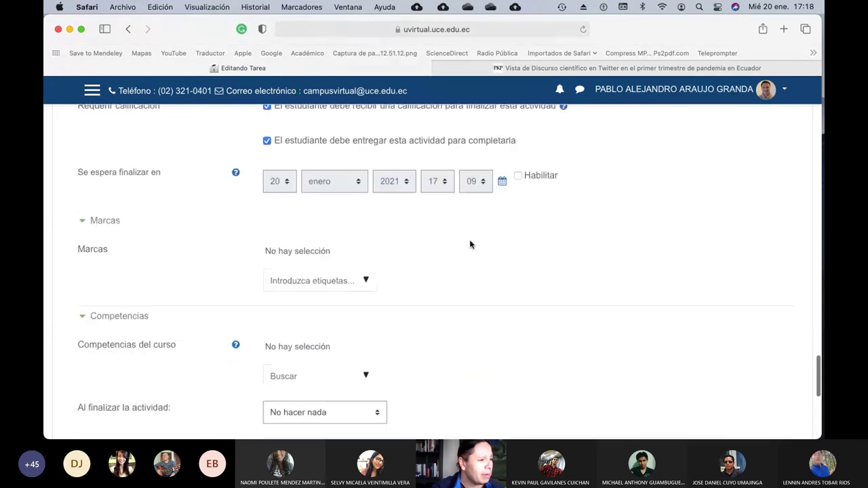
pyautogui.scroll(-2, 470, 245)
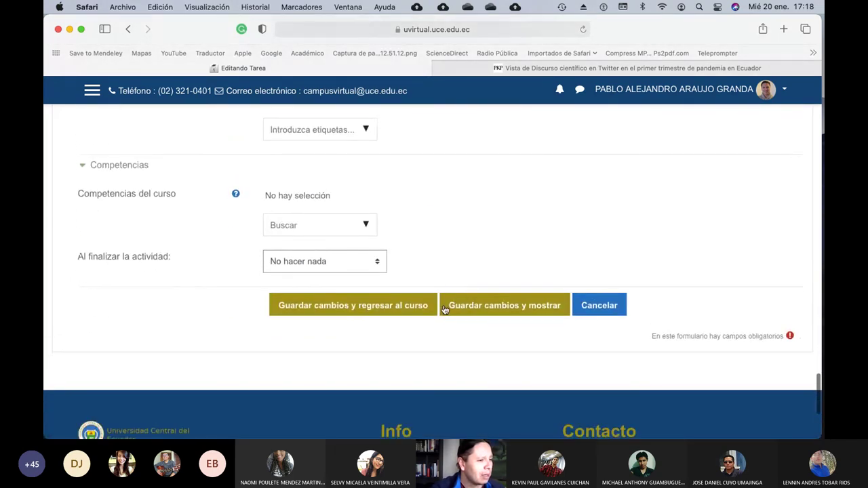
pyautogui.click(407, 312)
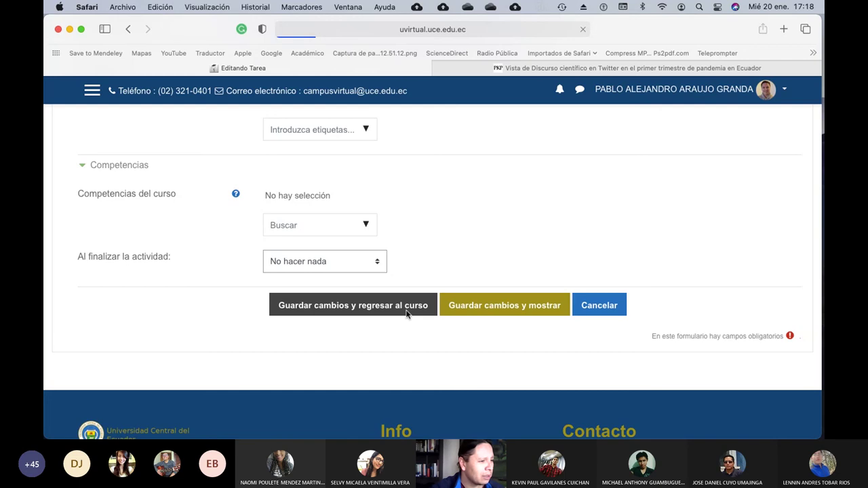
pyautogui.scroll(-2, 485, 321)
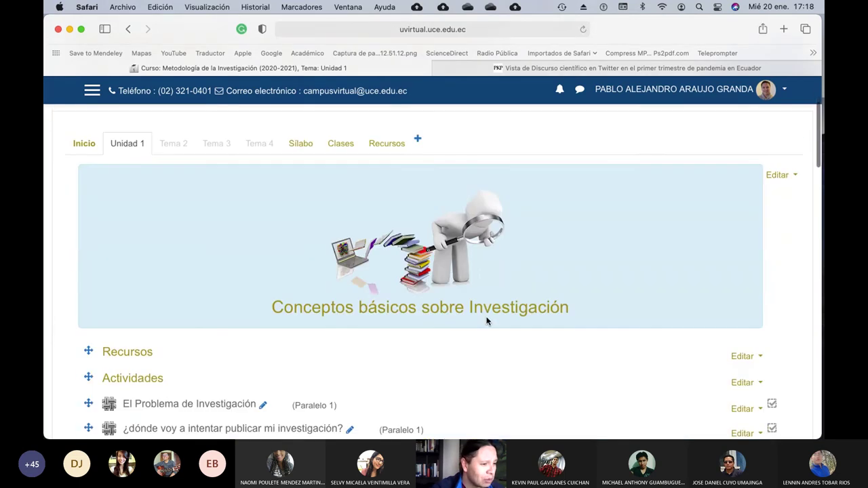
pyautogui.scroll(-4, 485, 321)
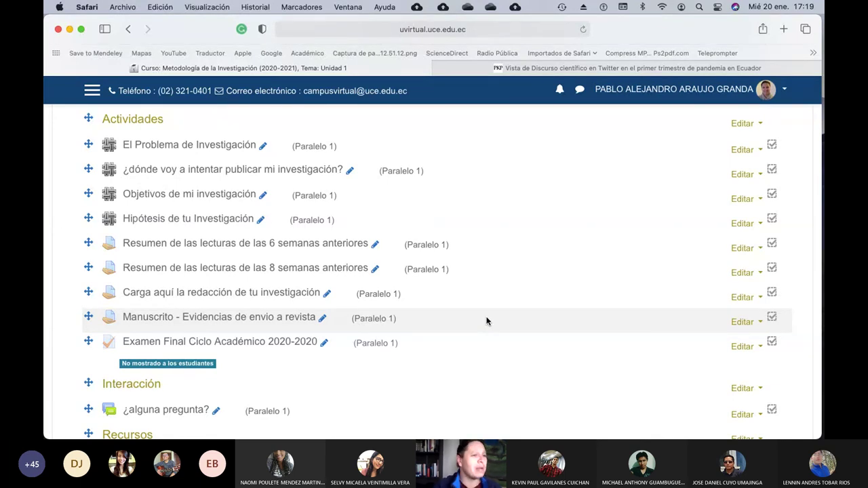
# Step: Review the title, authors and received and accepted dates on the first page of the Twitter scientific discourse article
pyautogui.click(622, 70)
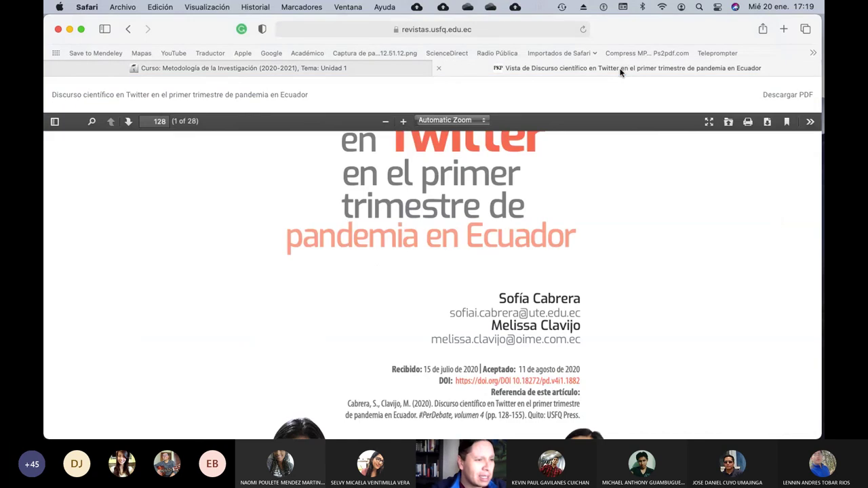
pyautogui.scroll(3, 516, 279)
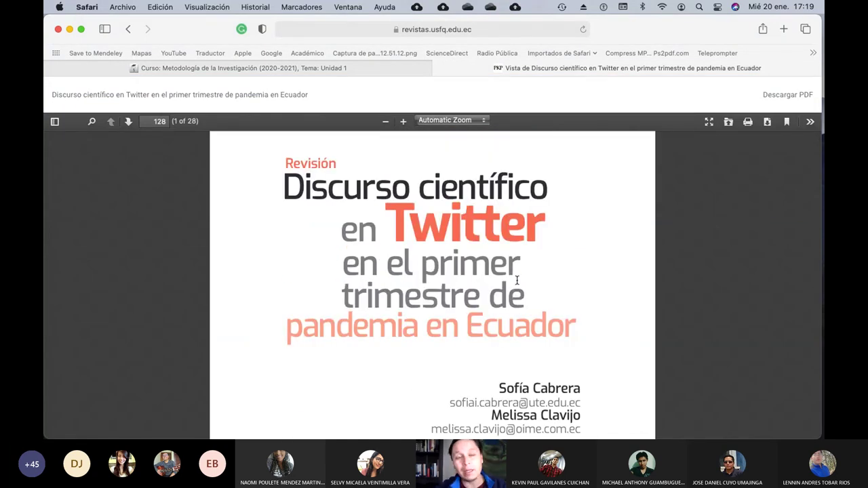
pyautogui.scroll(-5, 516, 280)
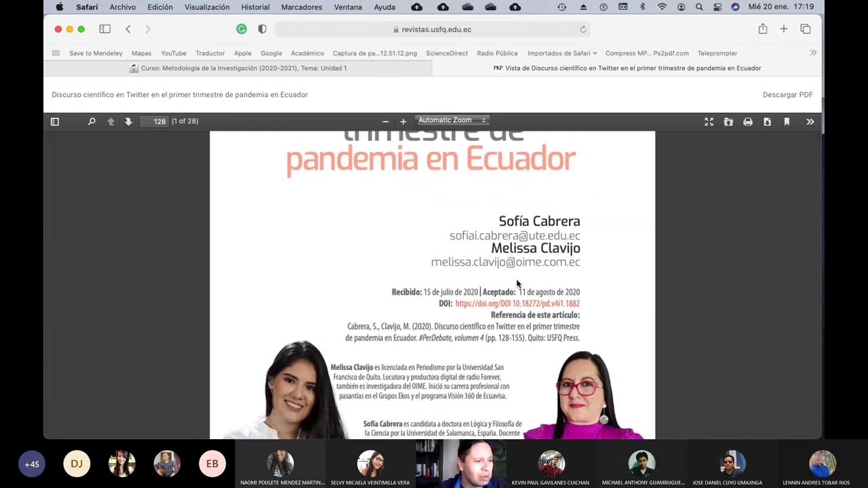
pyautogui.scroll(5, 516, 283)
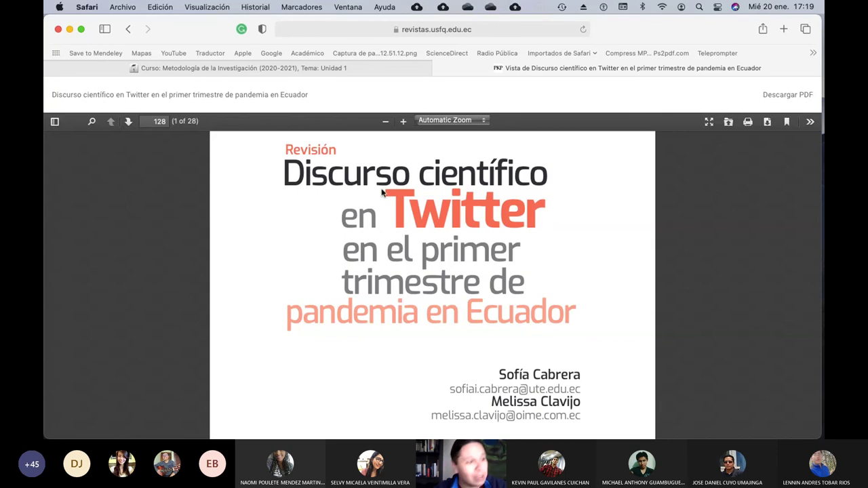
# Step: Return to the Metodología de la Investigación course and review the activities listed under Unidad 1
pyautogui.click(194, 68)
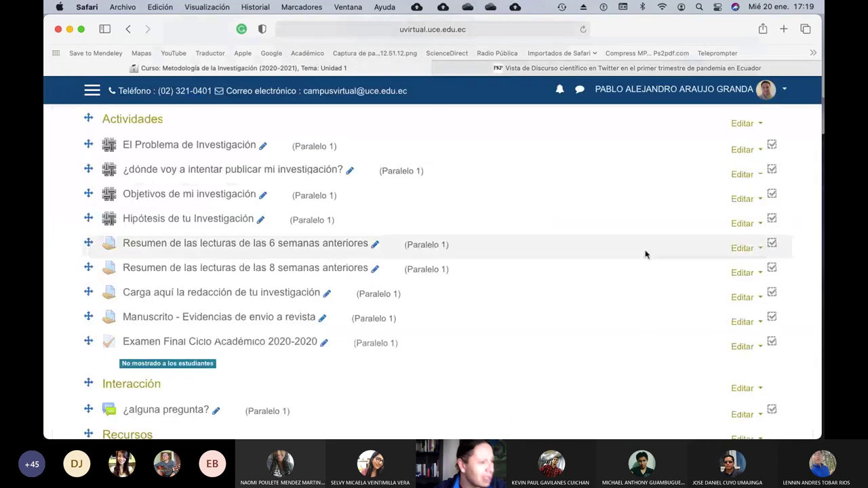
pyautogui.scroll(1, 561, 282)
pyautogui.scroll(3, 562, 281)
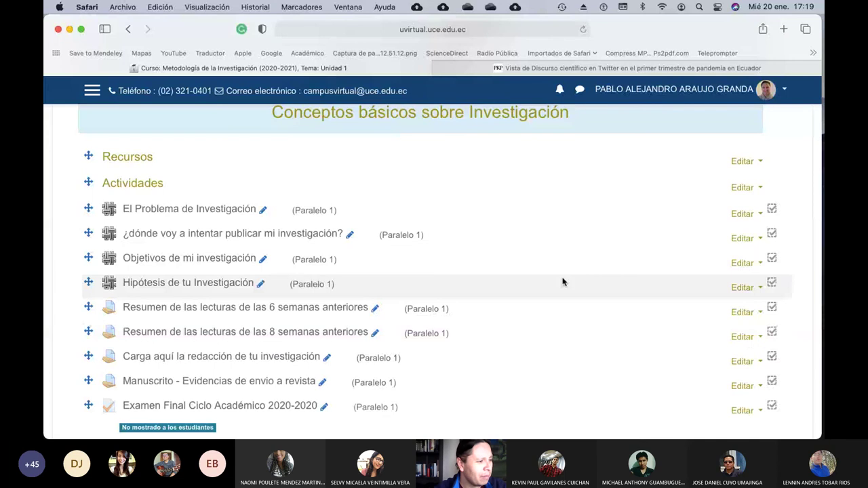
pyautogui.scroll(-1, 562, 281)
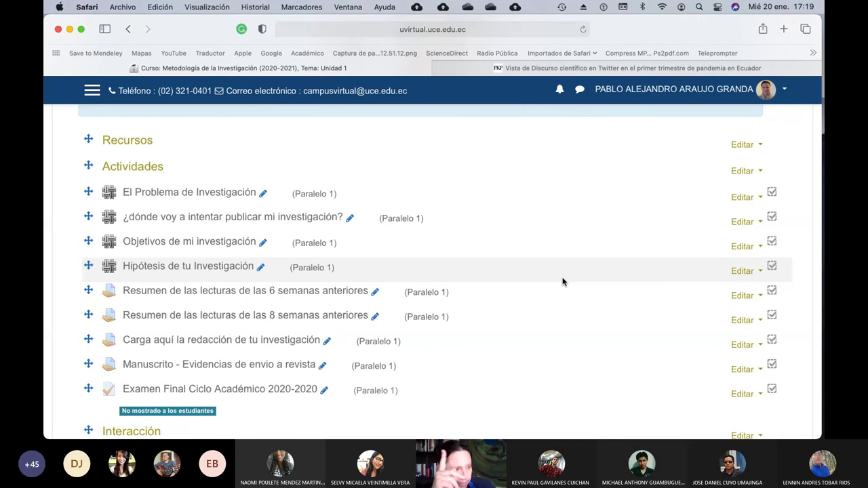
pyautogui.scroll(-2, 562, 281)
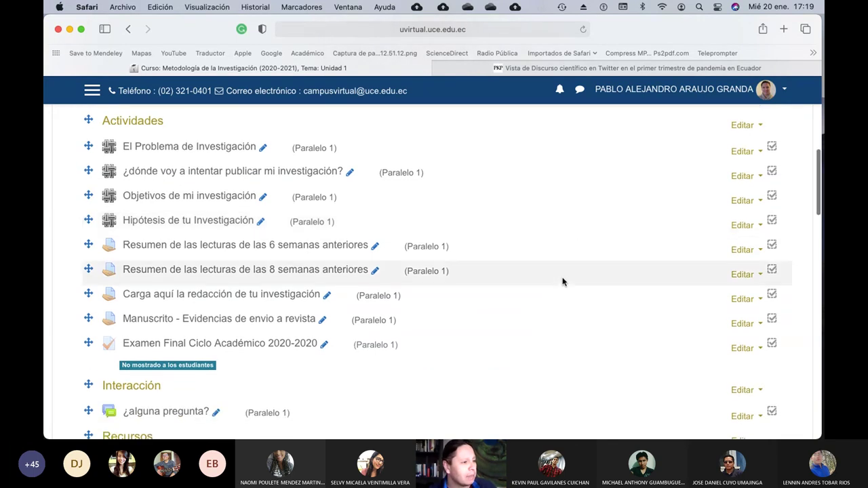
pyautogui.scroll(1, 561, 281)
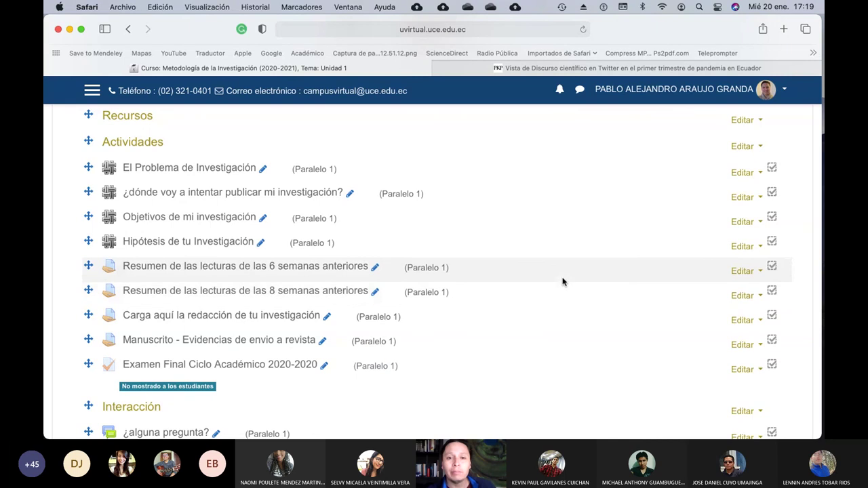
pyautogui.scroll(-1, 562, 281)
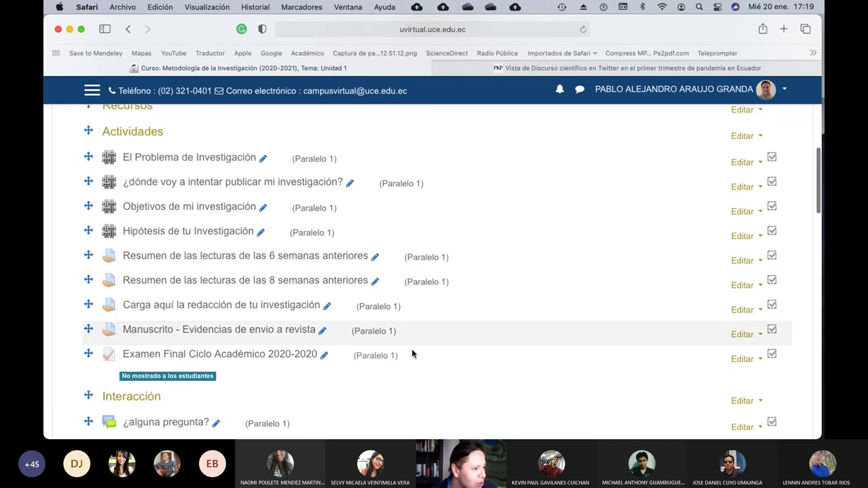